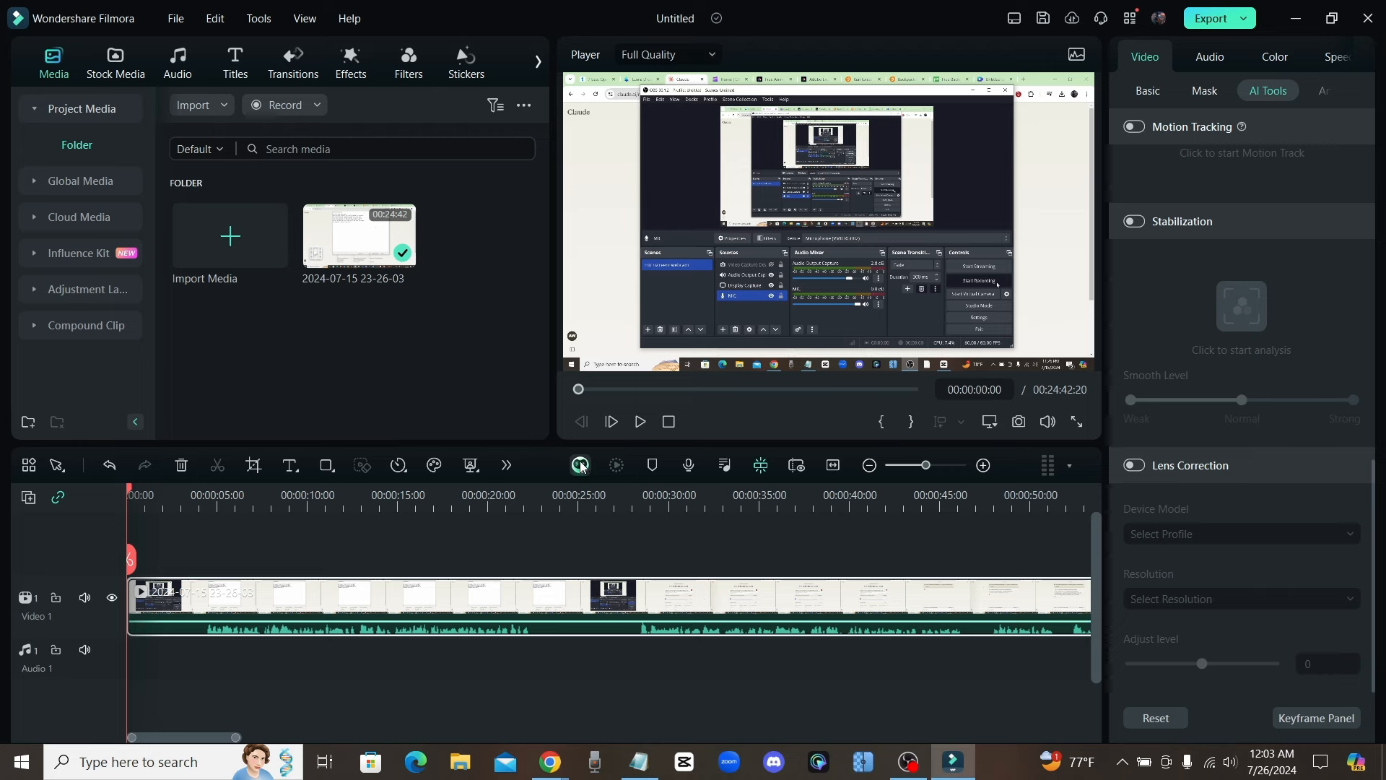
Open Silence Detection for the timeline clip through the AI copilot's suggestion and analyze the recording for silent parts
left_click(580, 466)
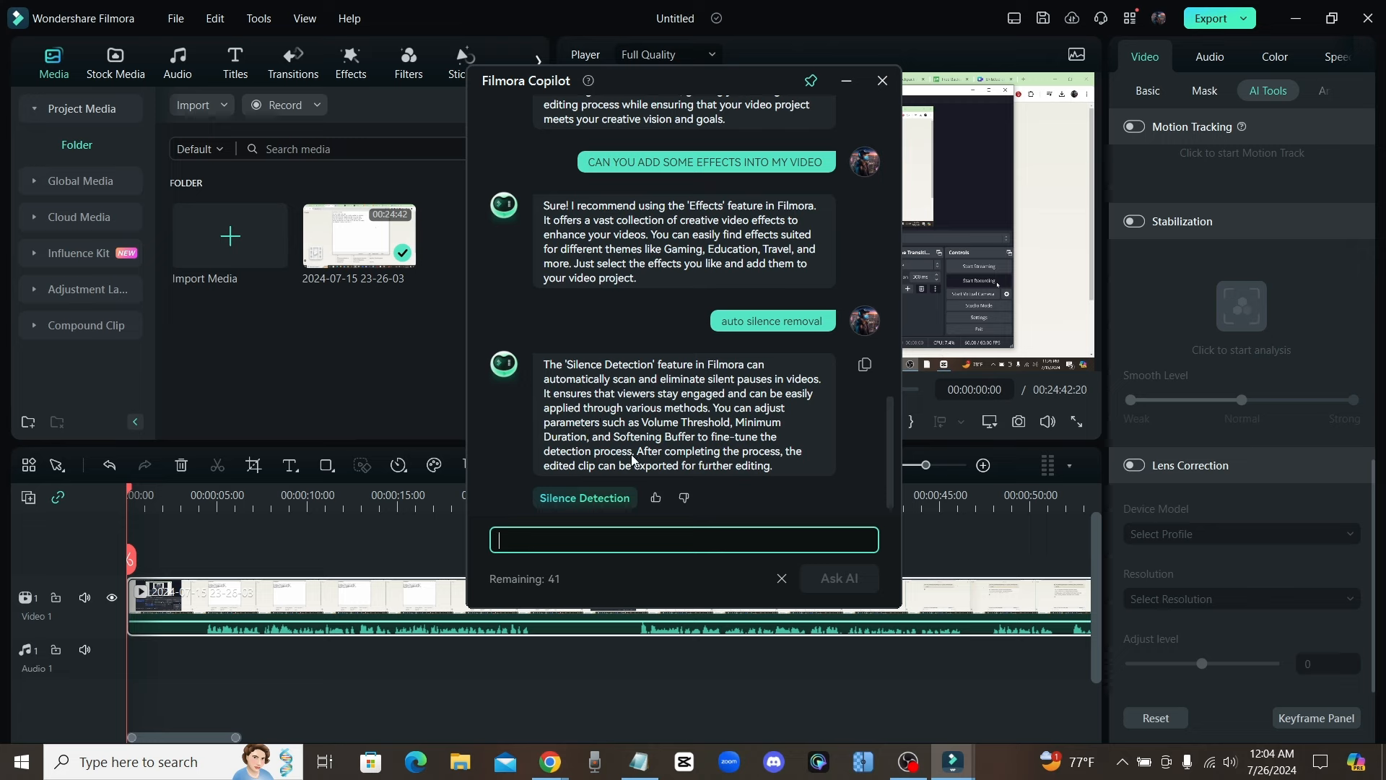
left_click(570, 498)
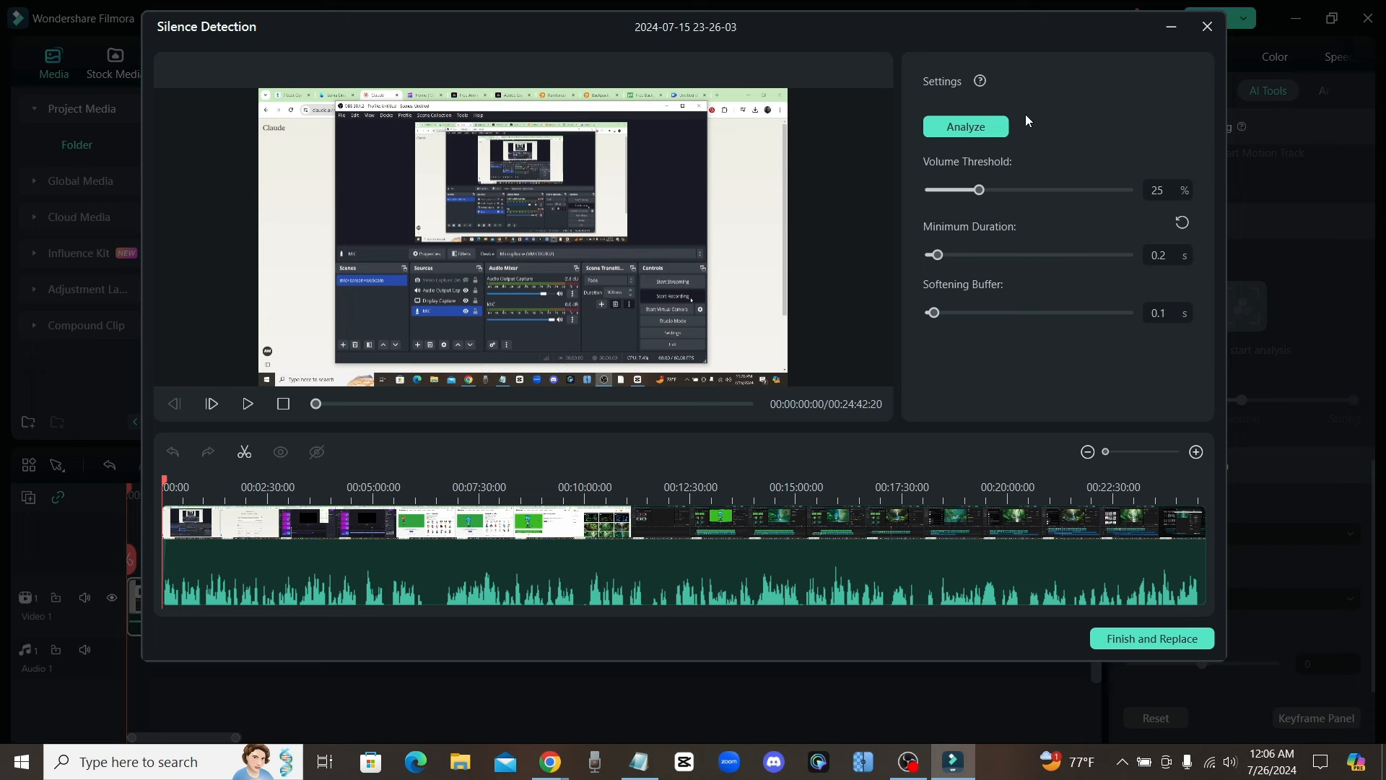
left_click(987, 130)
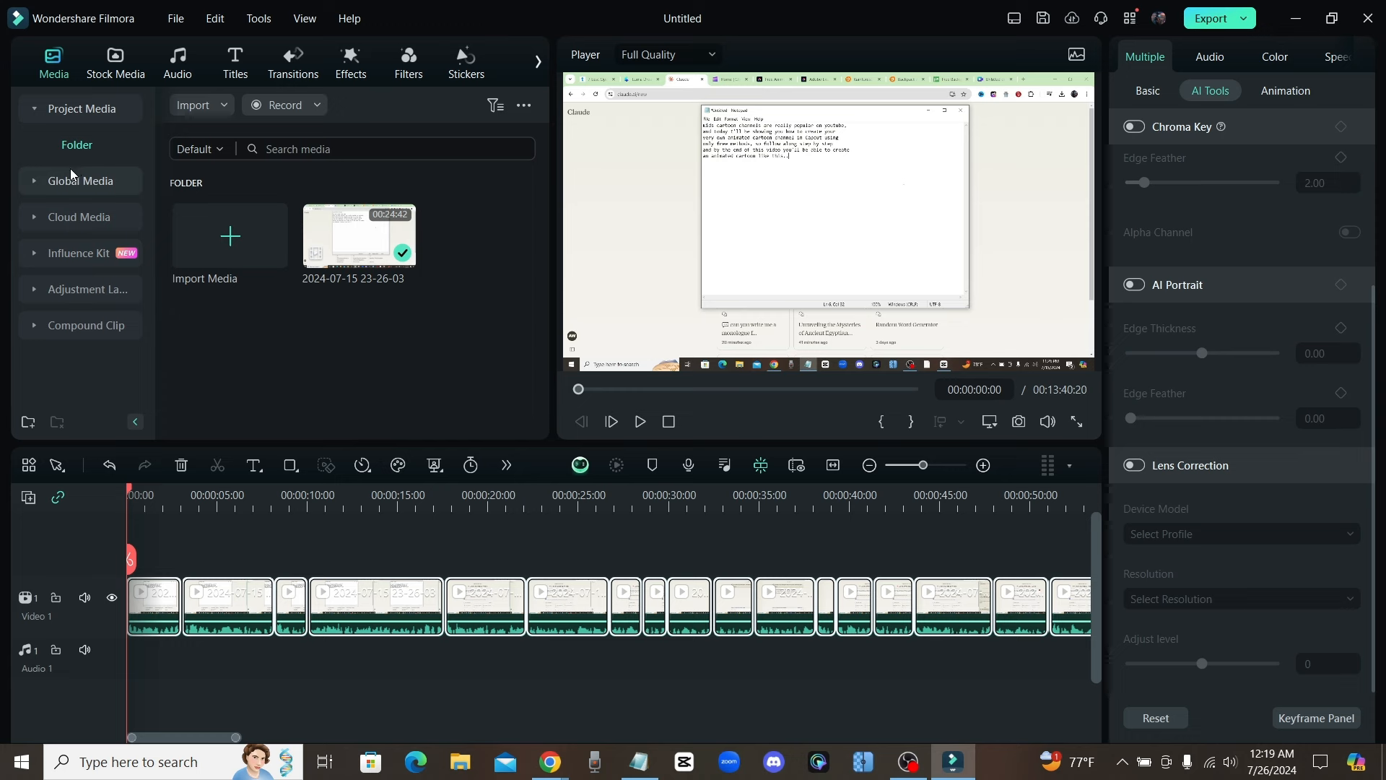
Generate AI music with the tags Epic, Documentary and HipHop, removing the existing Happy tag
left_click(178, 63)
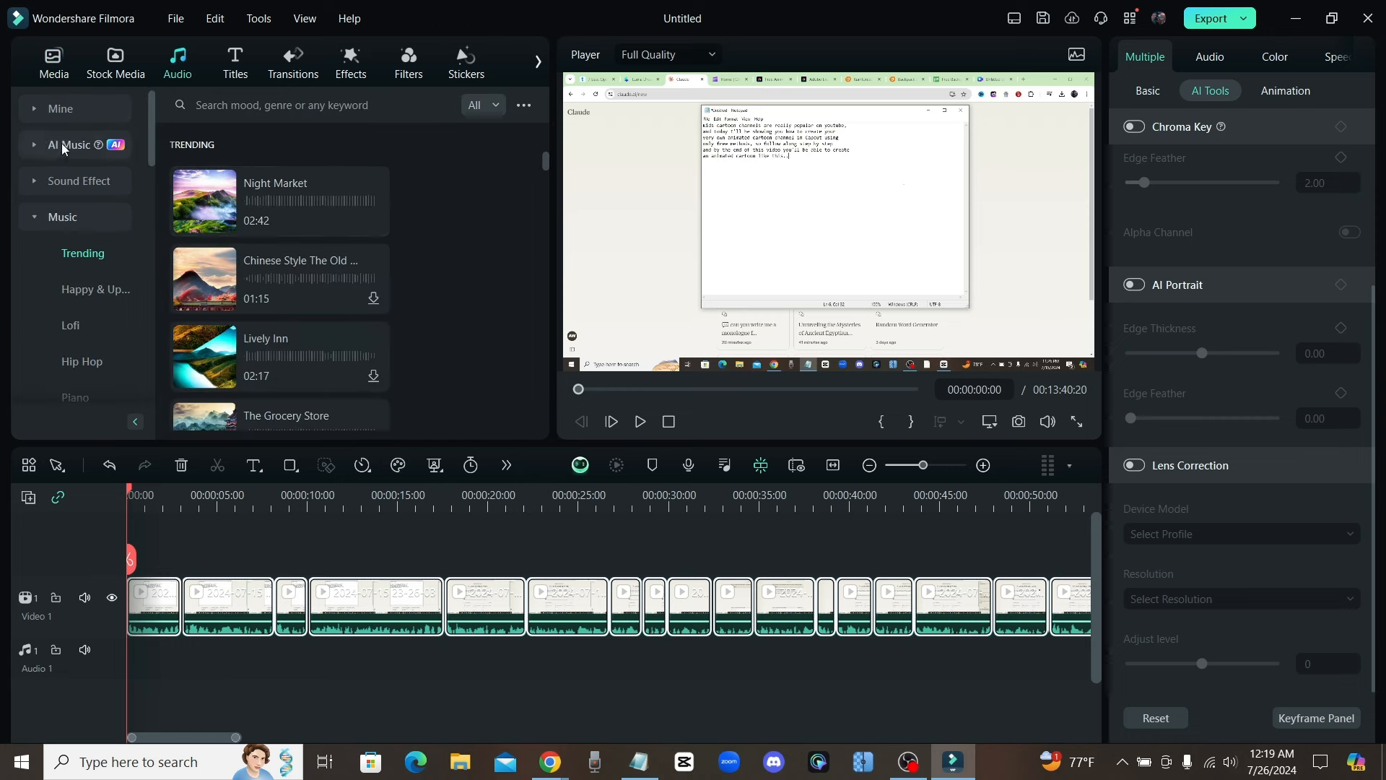
left_click(64, 147)
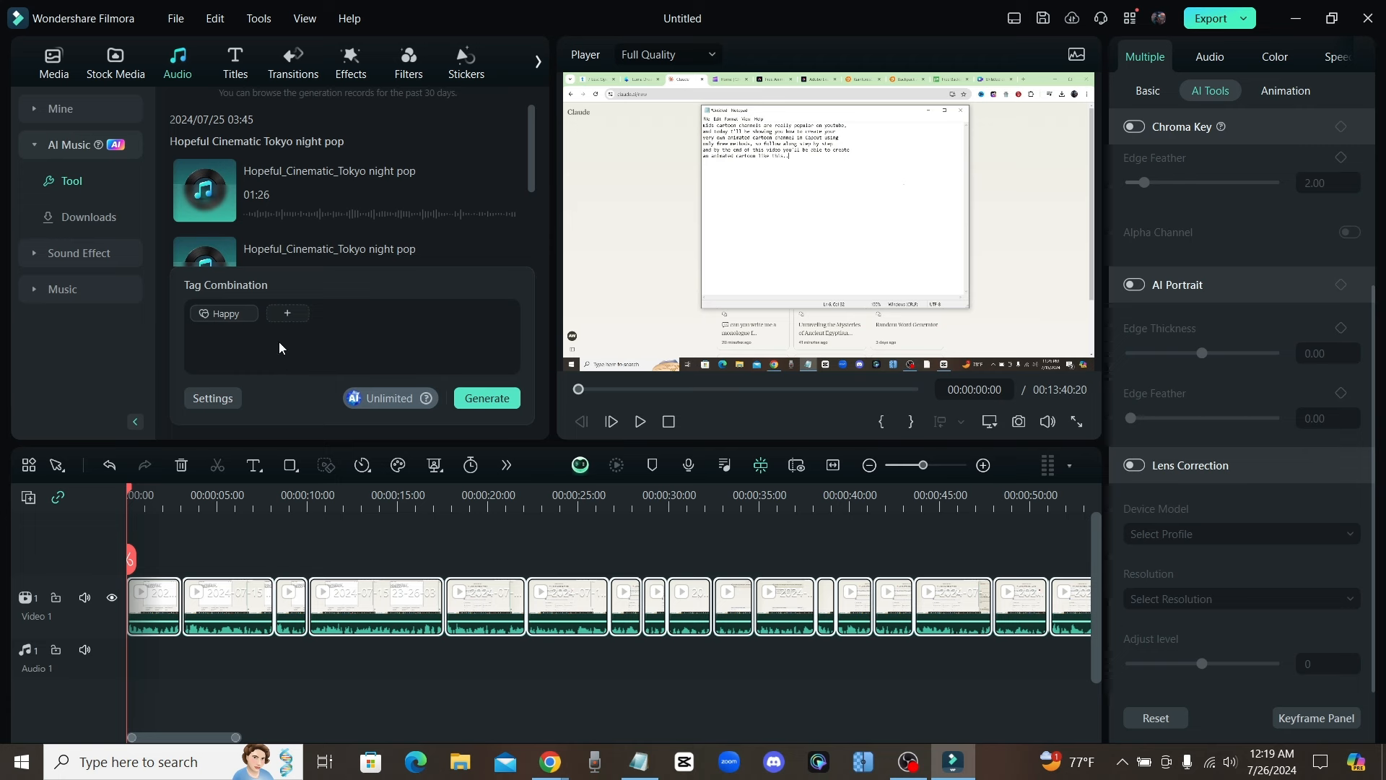
left_click(256, 313)
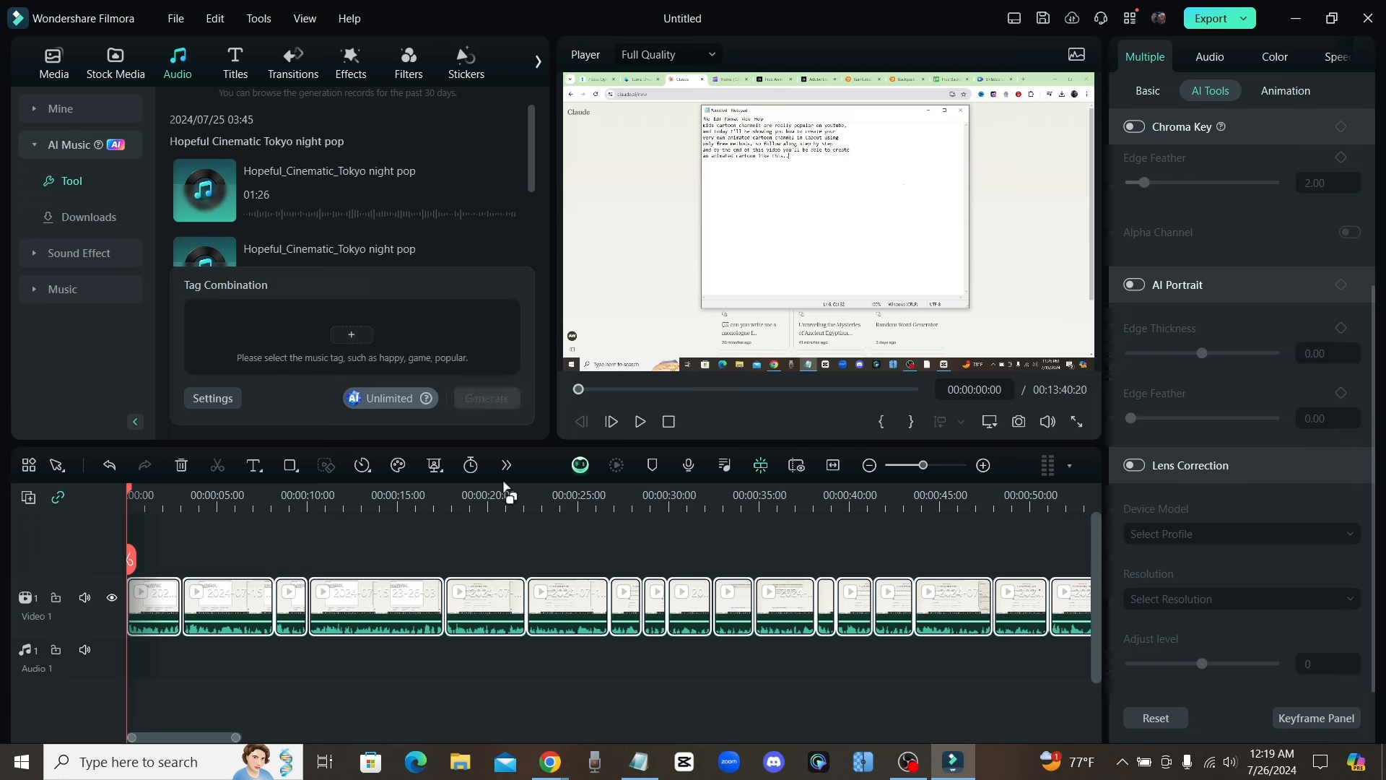
left_click(352, 335)
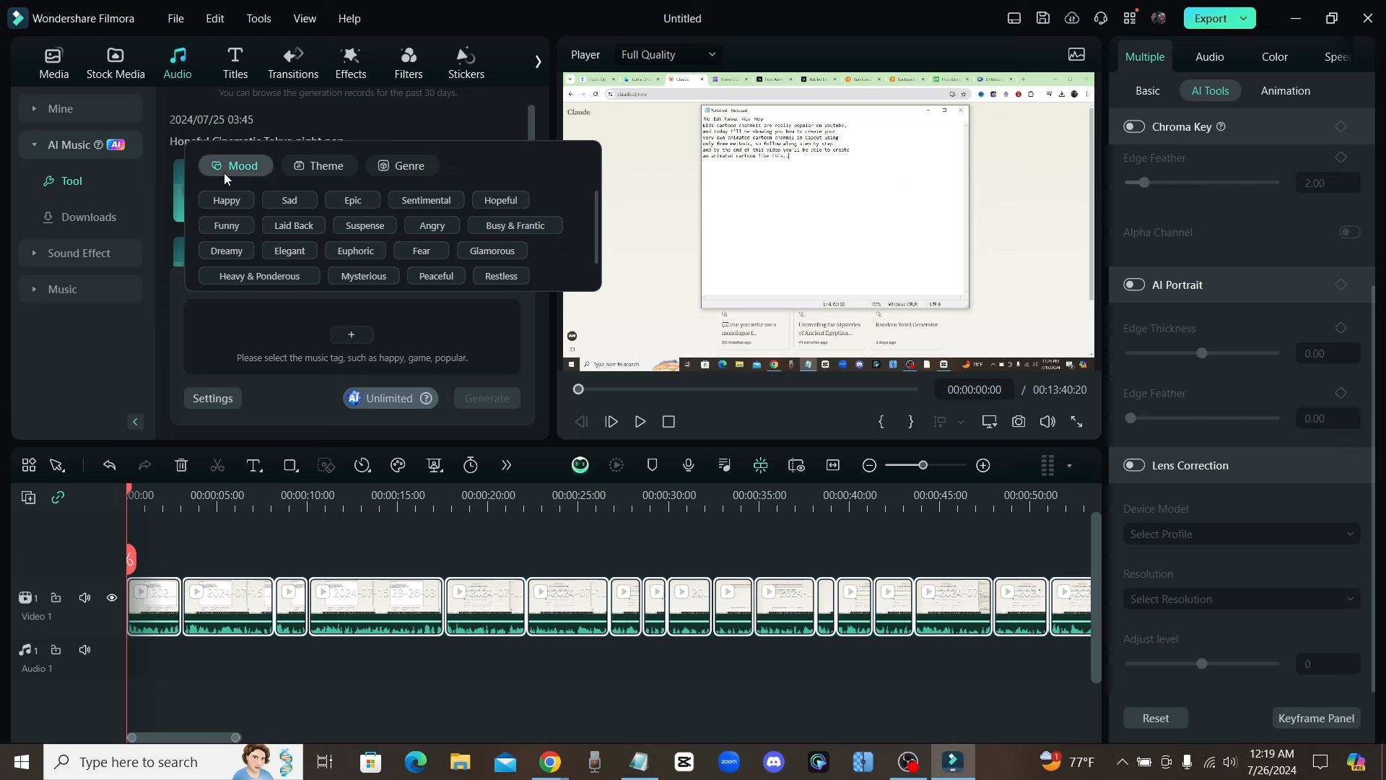
left_click(358, 201)
left_click(325, 166)
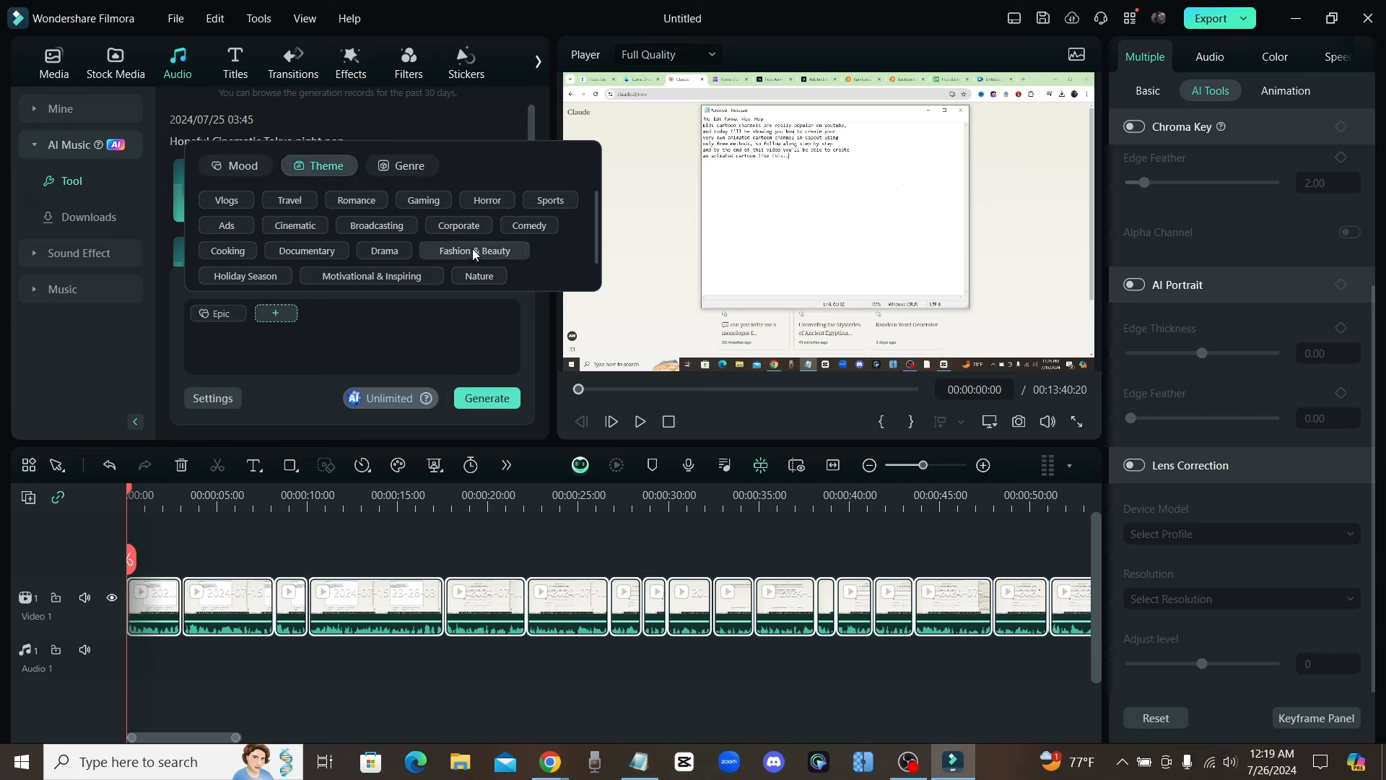
left_click(319, 256)
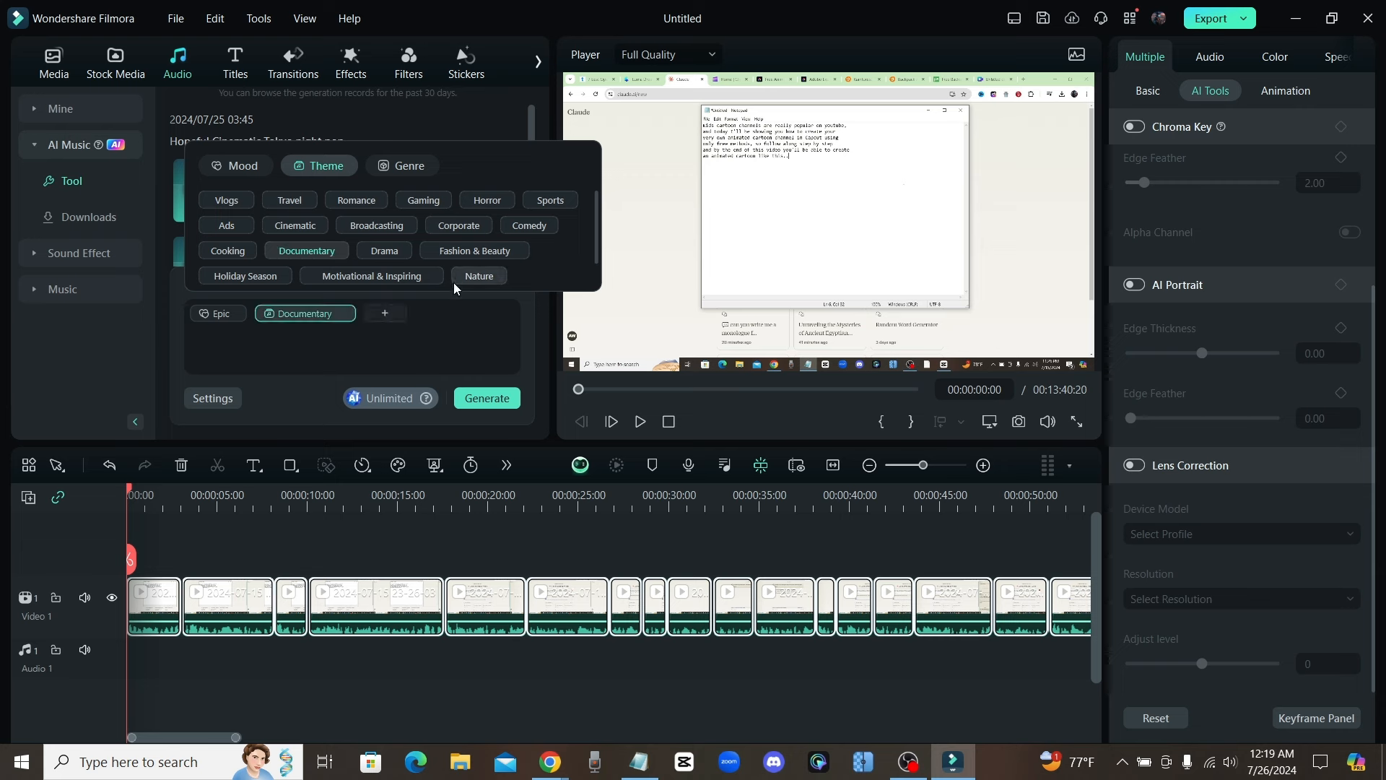
left_click(426, 169)
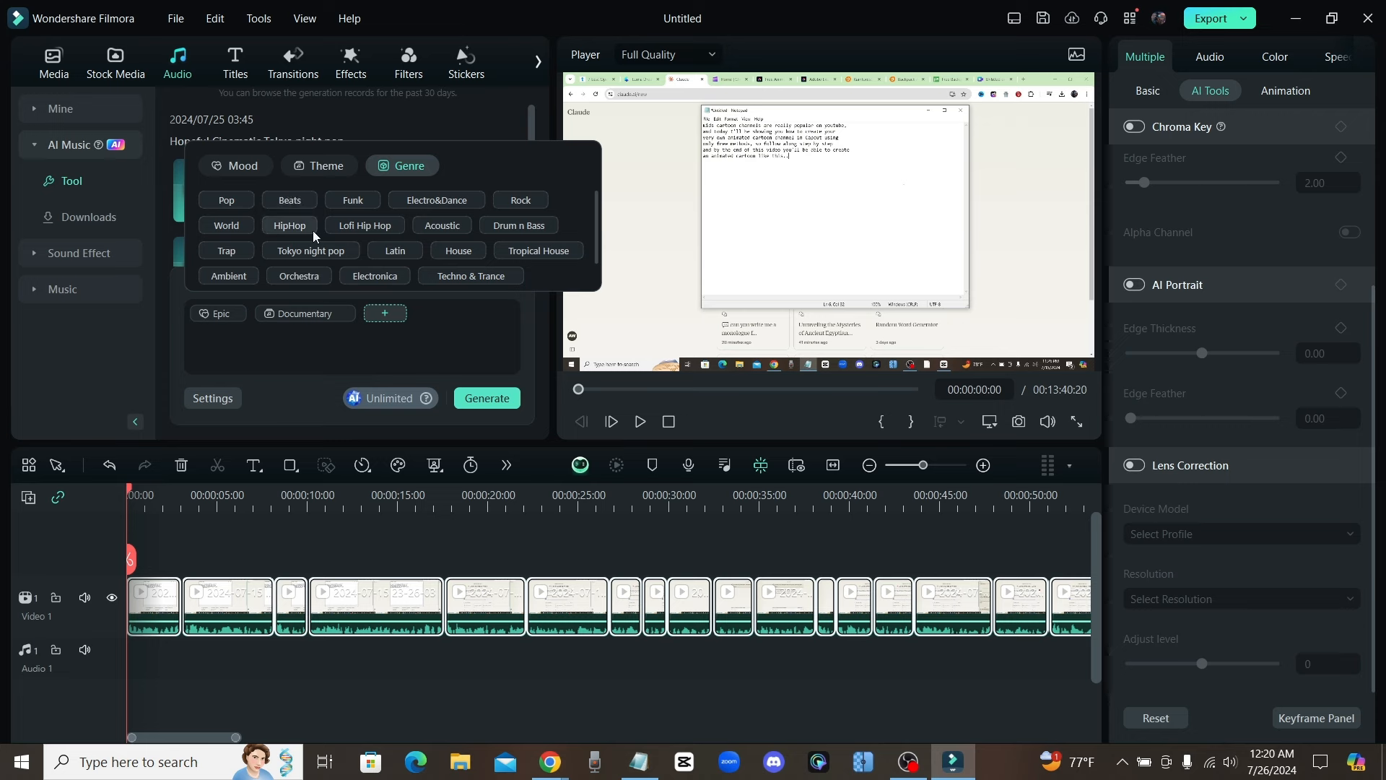
left_click(291, 226)
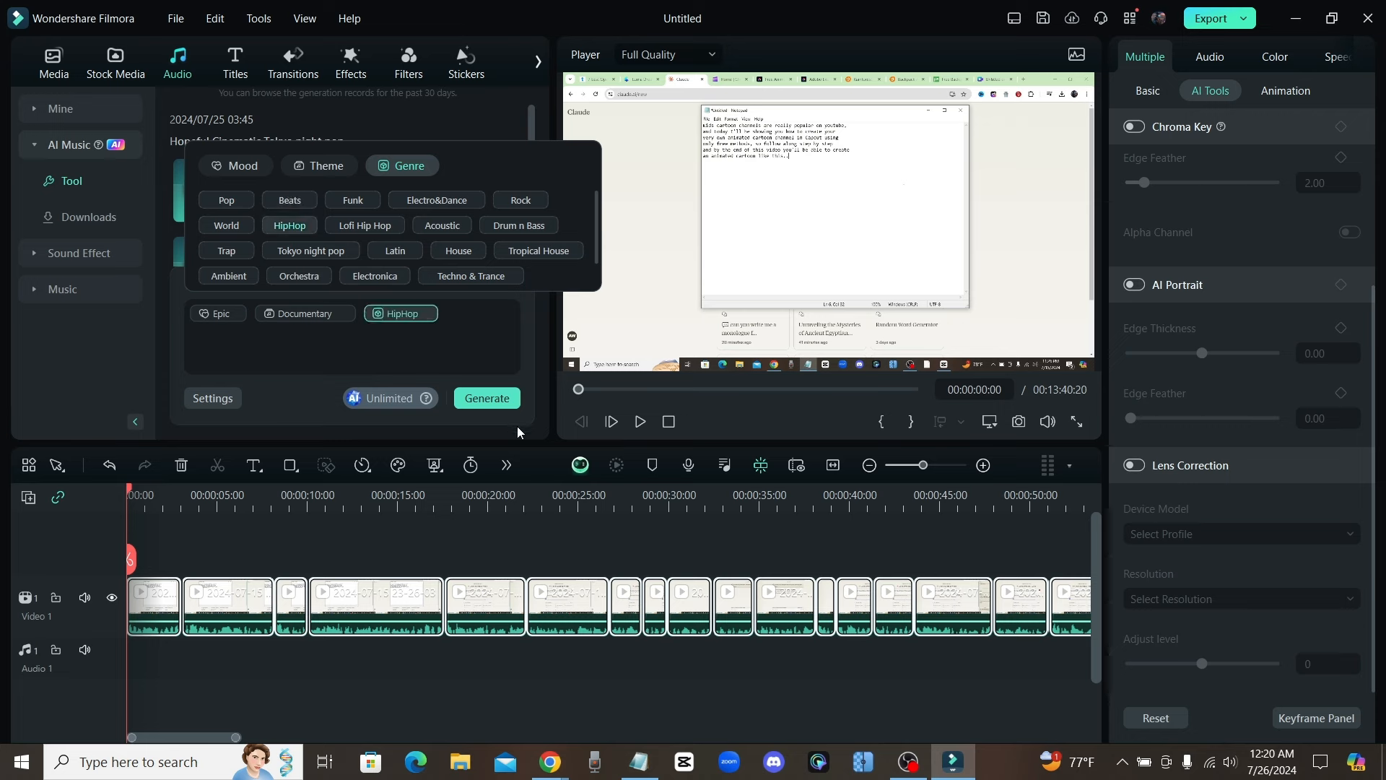
left_click(488, 400)
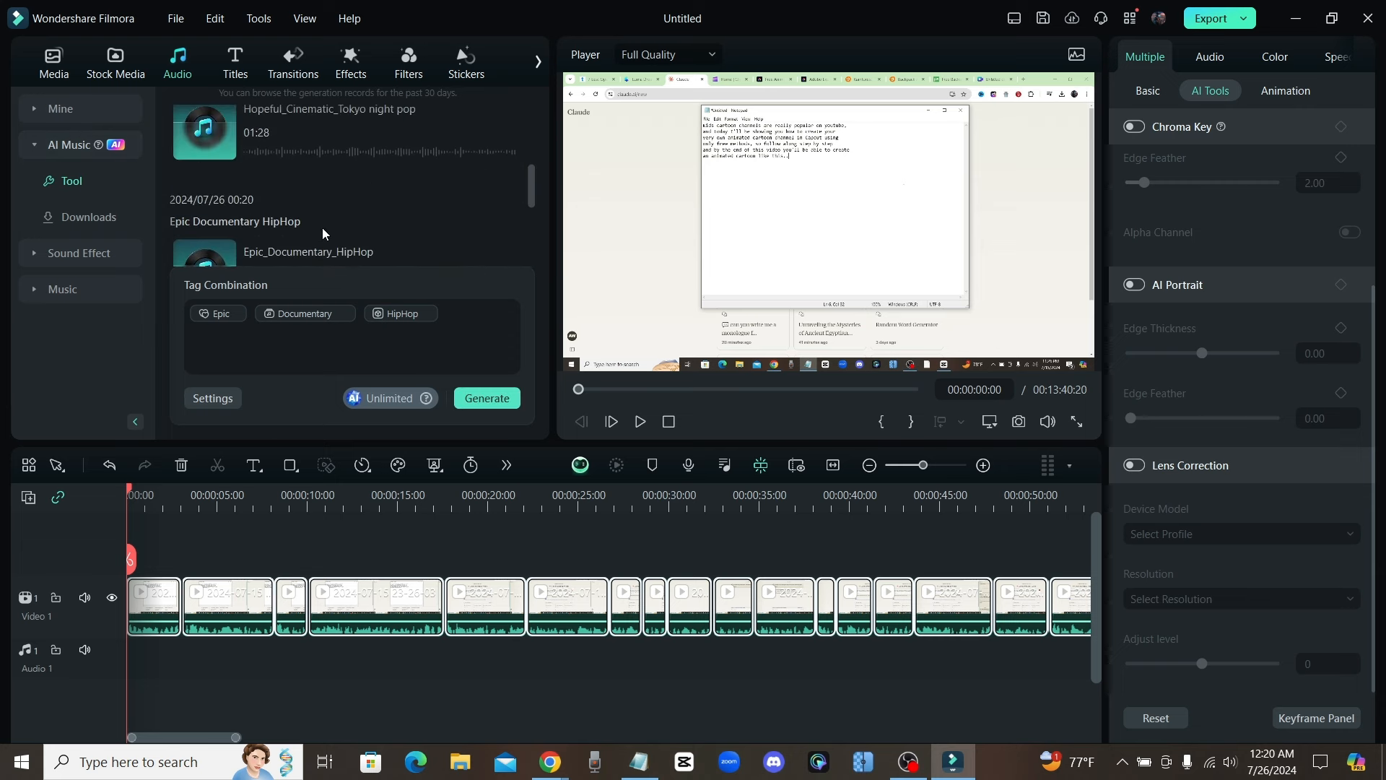
Preview the generated Epic Documentary HipHop tracks one after another
scroll(322, 227, "down", 3)
left_click(293, 187)
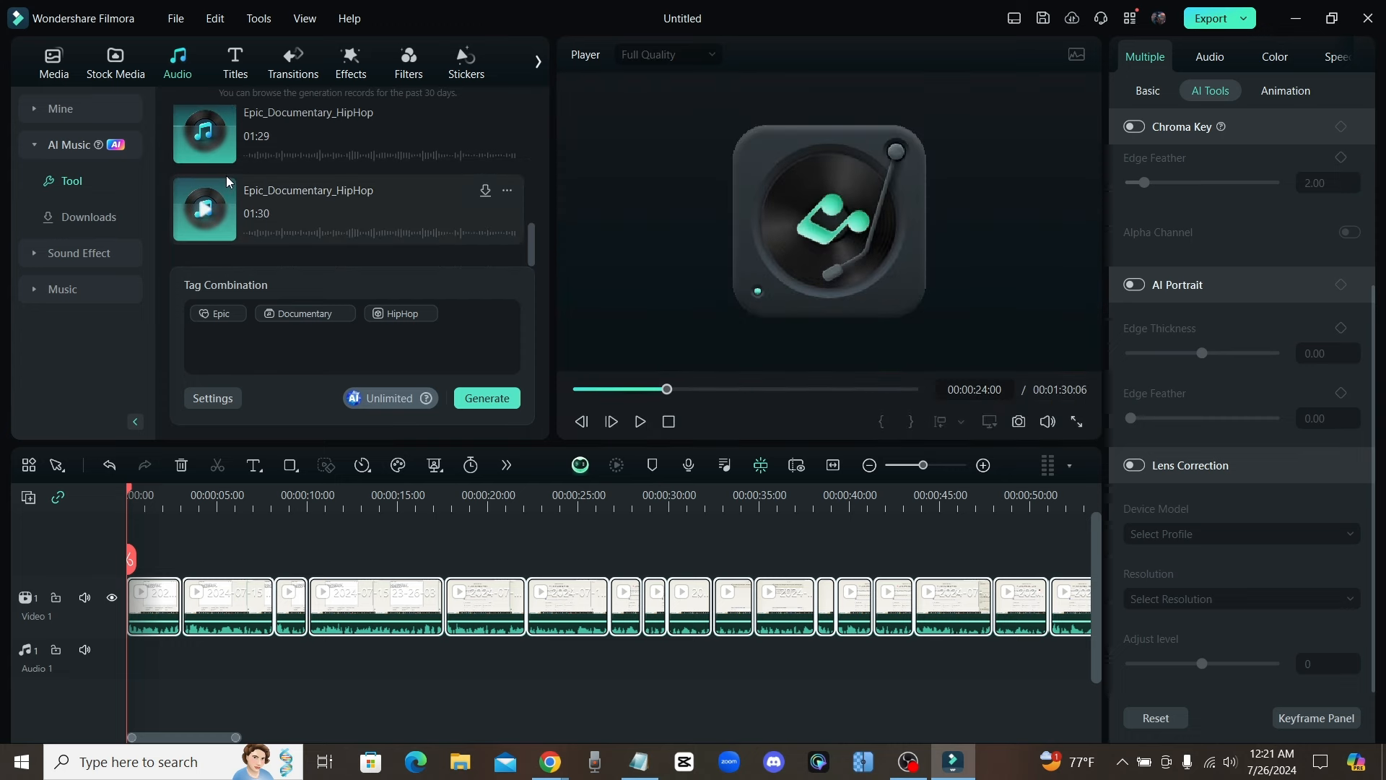
scroll(227, 176, "up", 2)
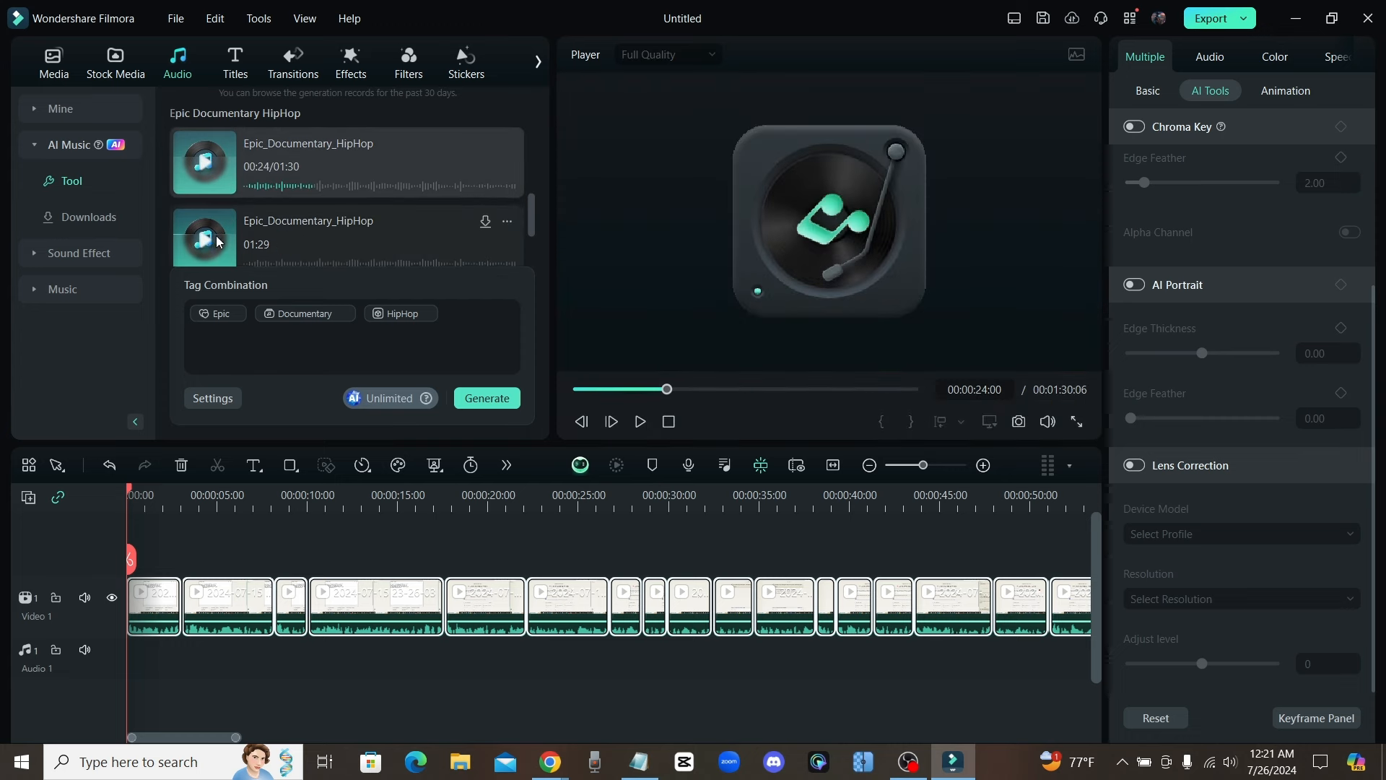
scroll(219, 242, "down", 2)
left_click(294, 155)
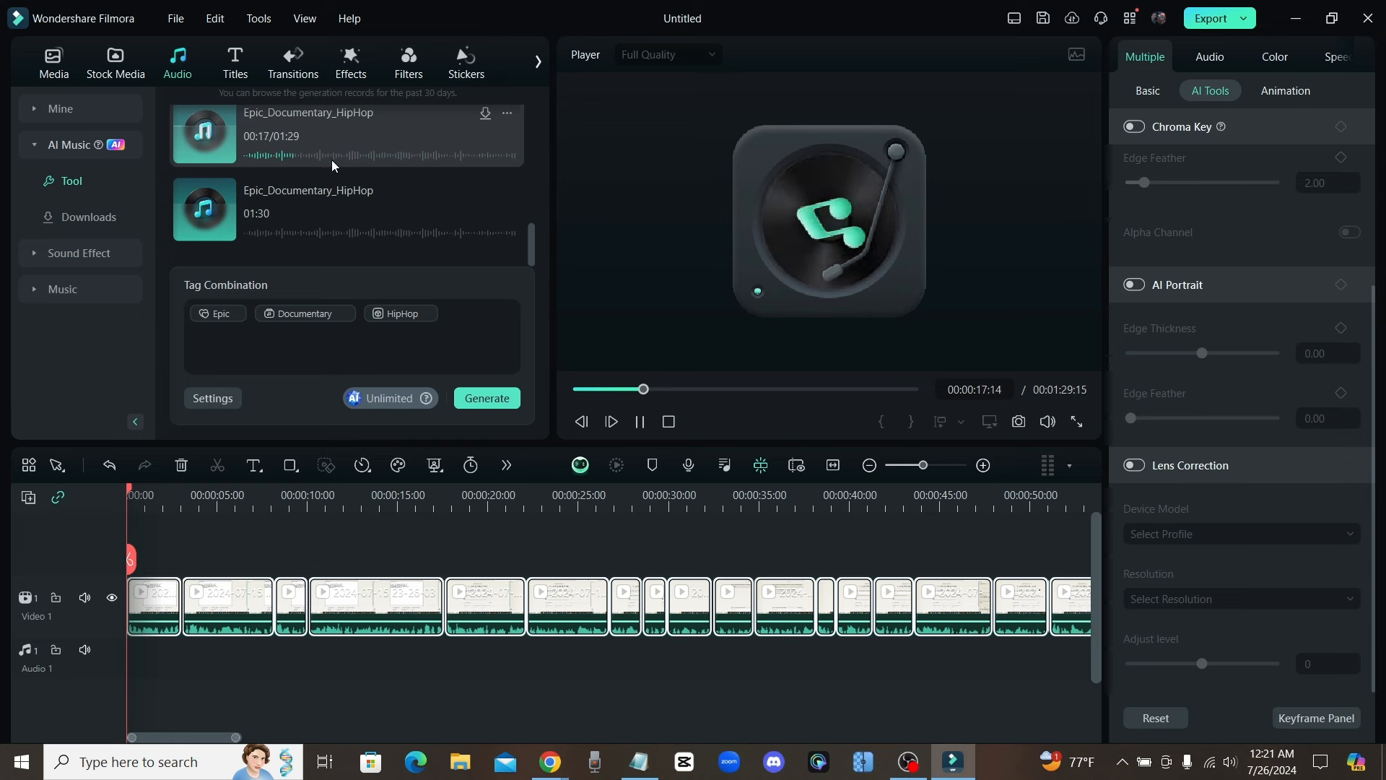
left_click(259, 233)
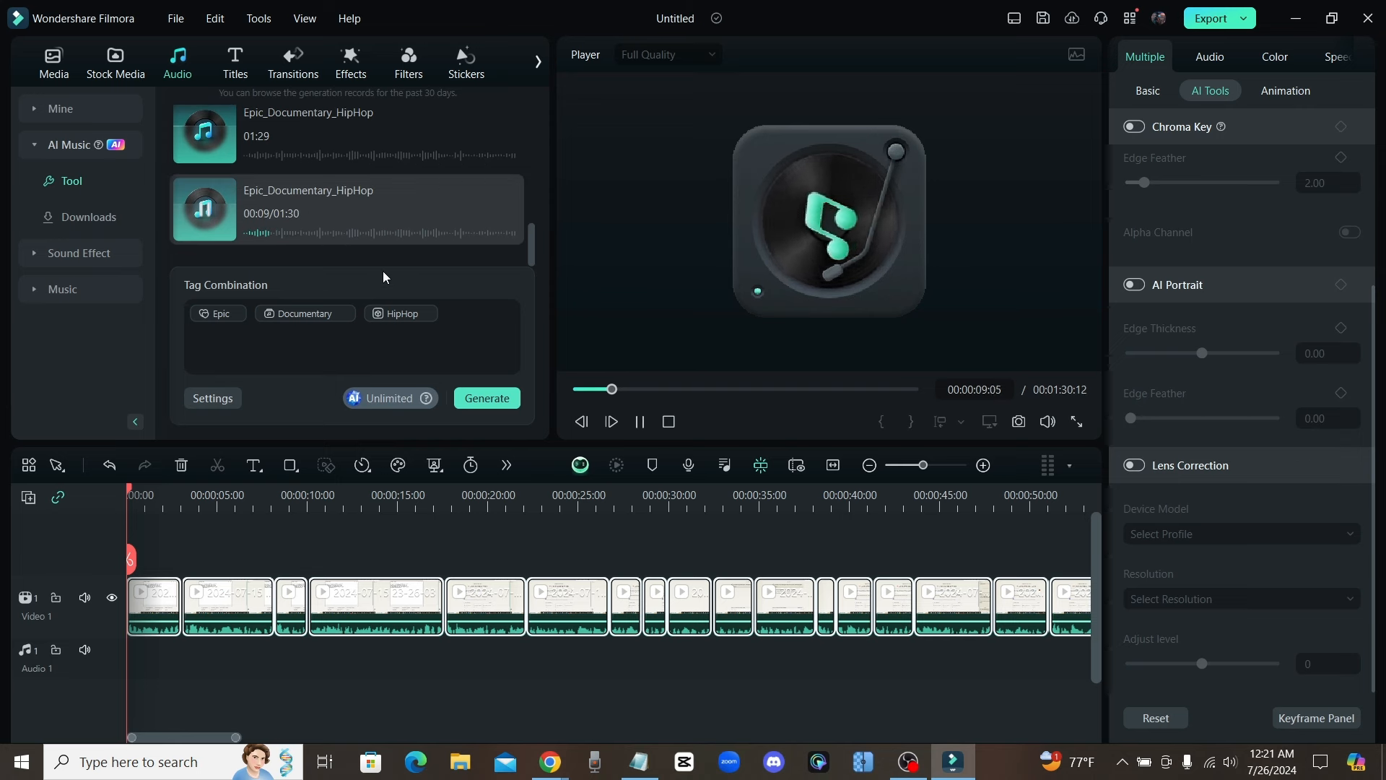
left_click(401, 218)
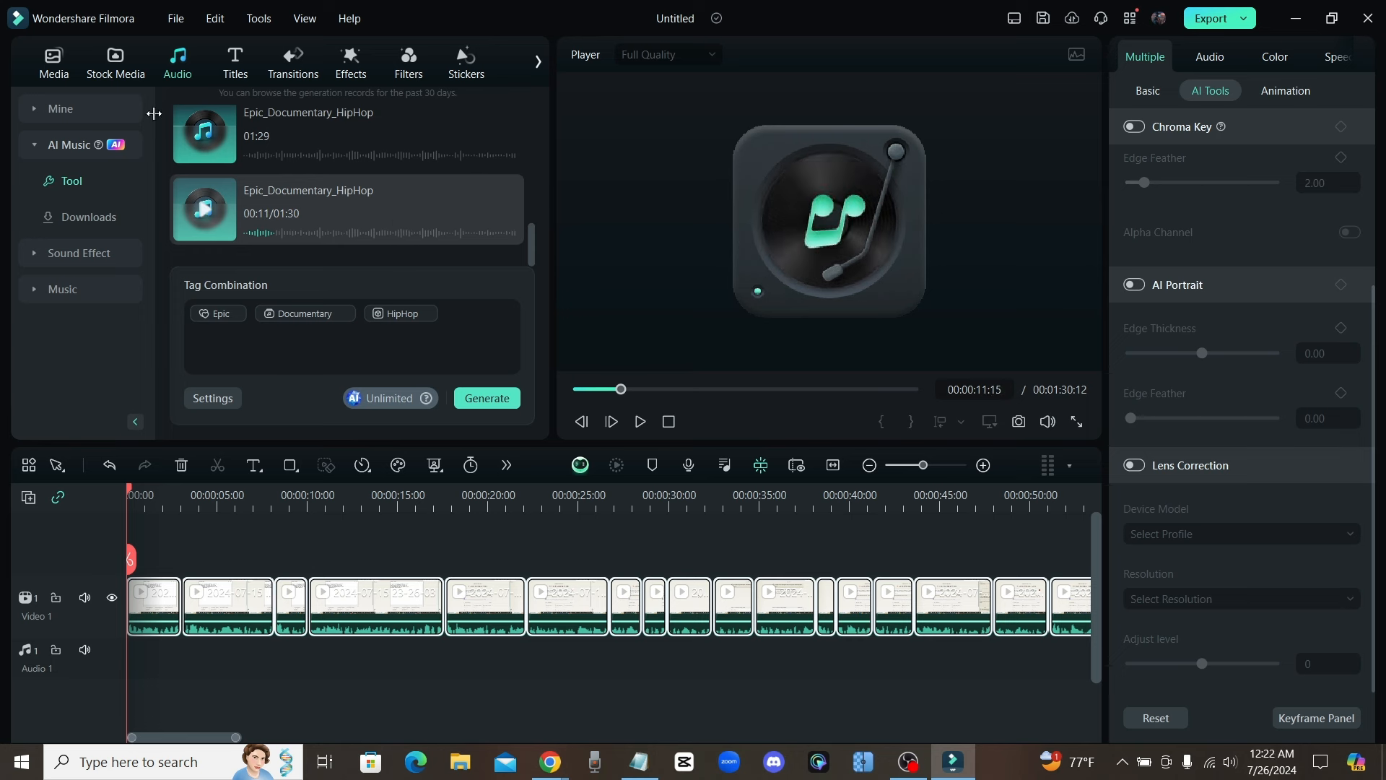
Generate Futuristic-style AI images of a handsome young man wearing a hoodie at a computer desk with an open laptop in an underground futuristic outpost
left_click(125, 75)
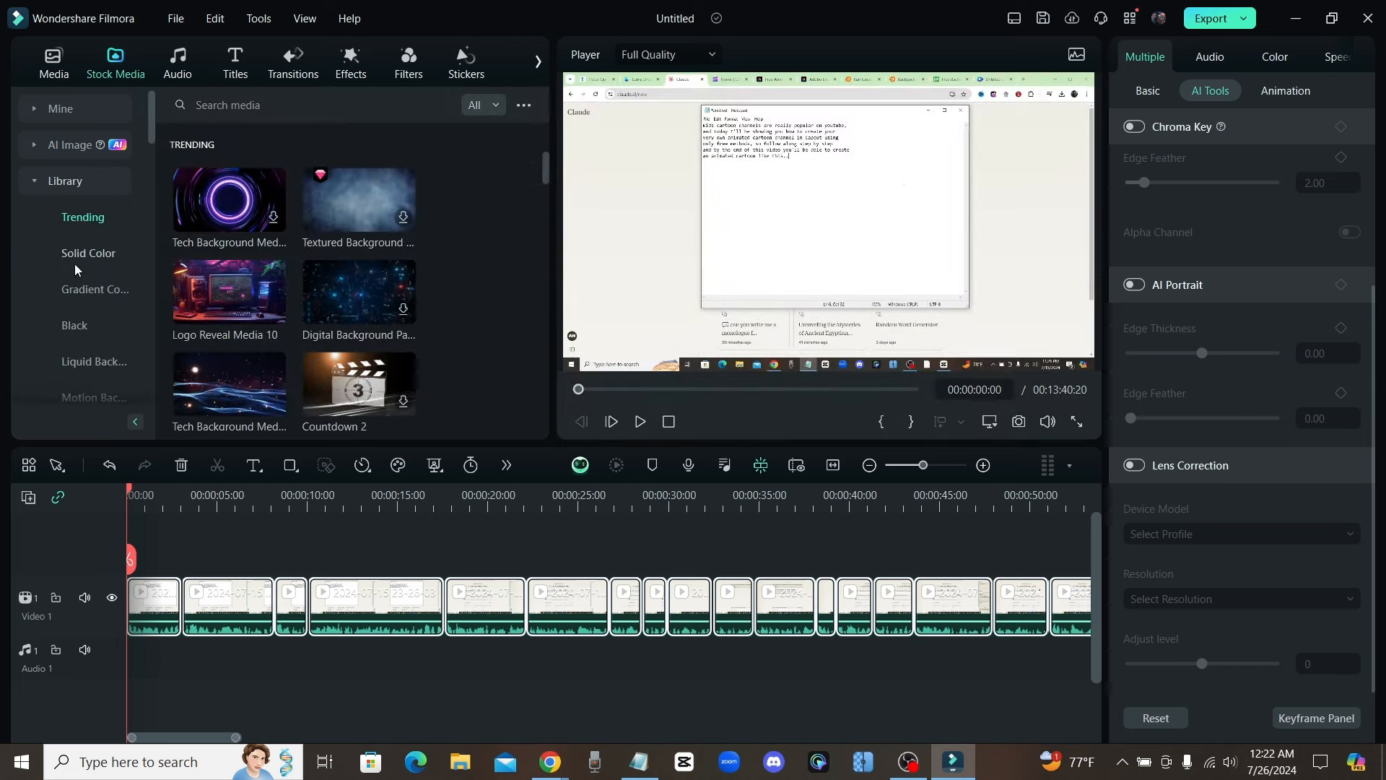
scroll(75, 275, "down", 3)
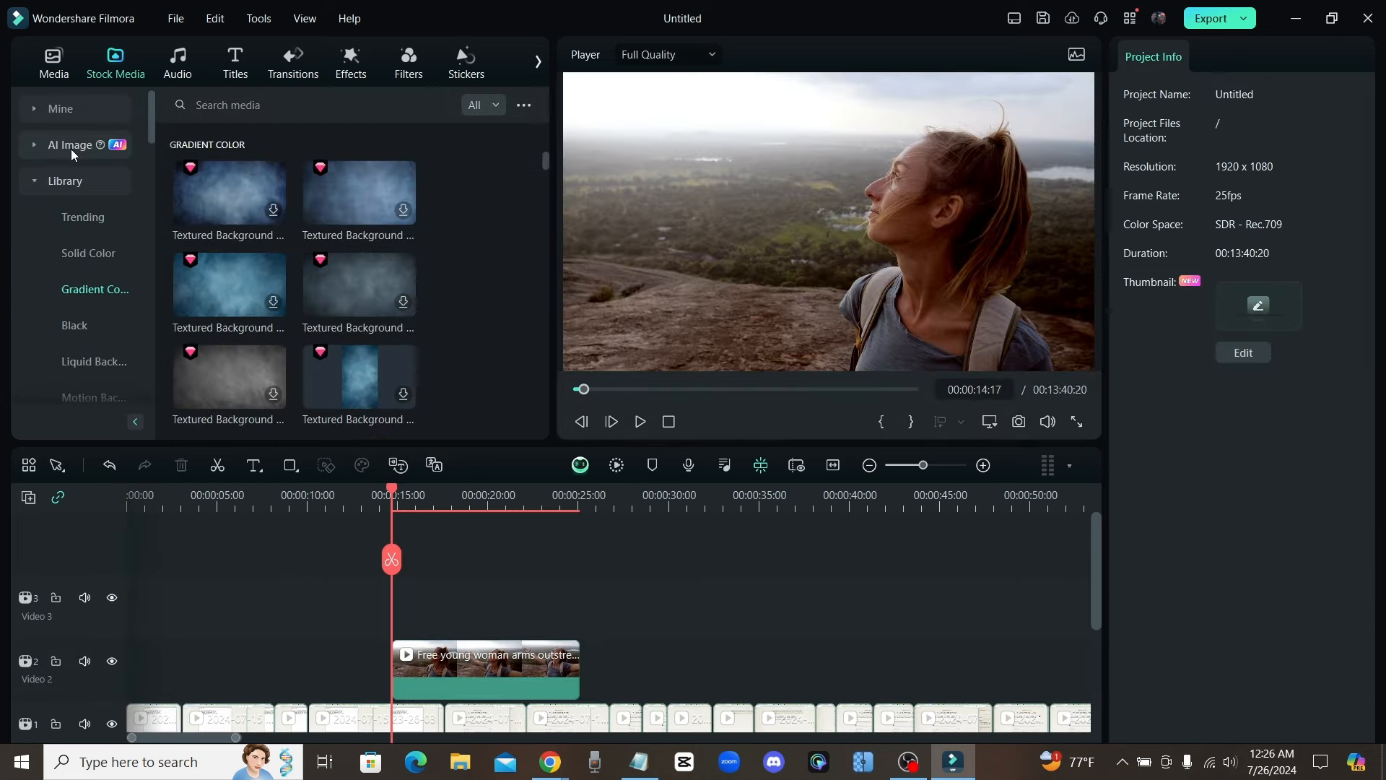
left_click(69, 148)
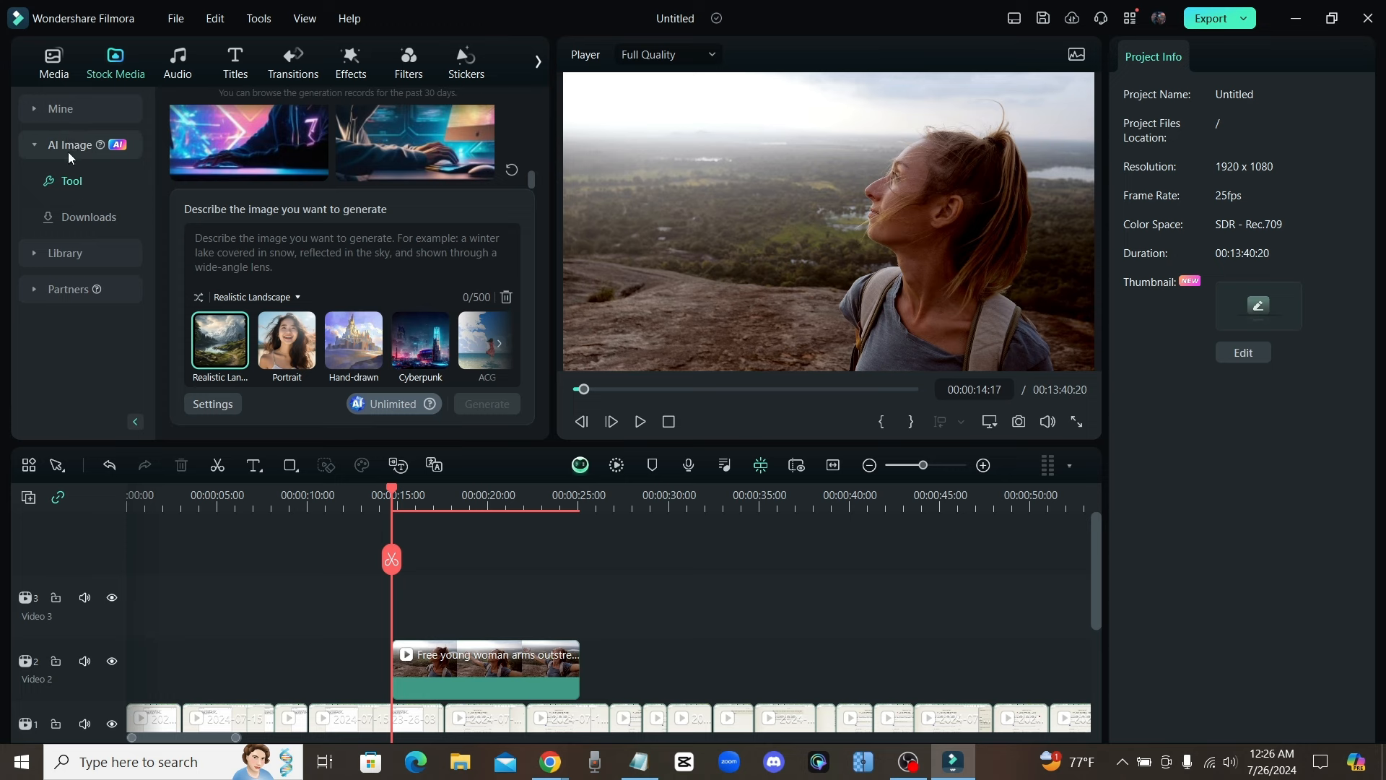
left_click(338, 244)
type("a handsome young man wearing a hoodie sitting at a computer desk with a laptop open in front of him, he is in an underground futuristic outpost")
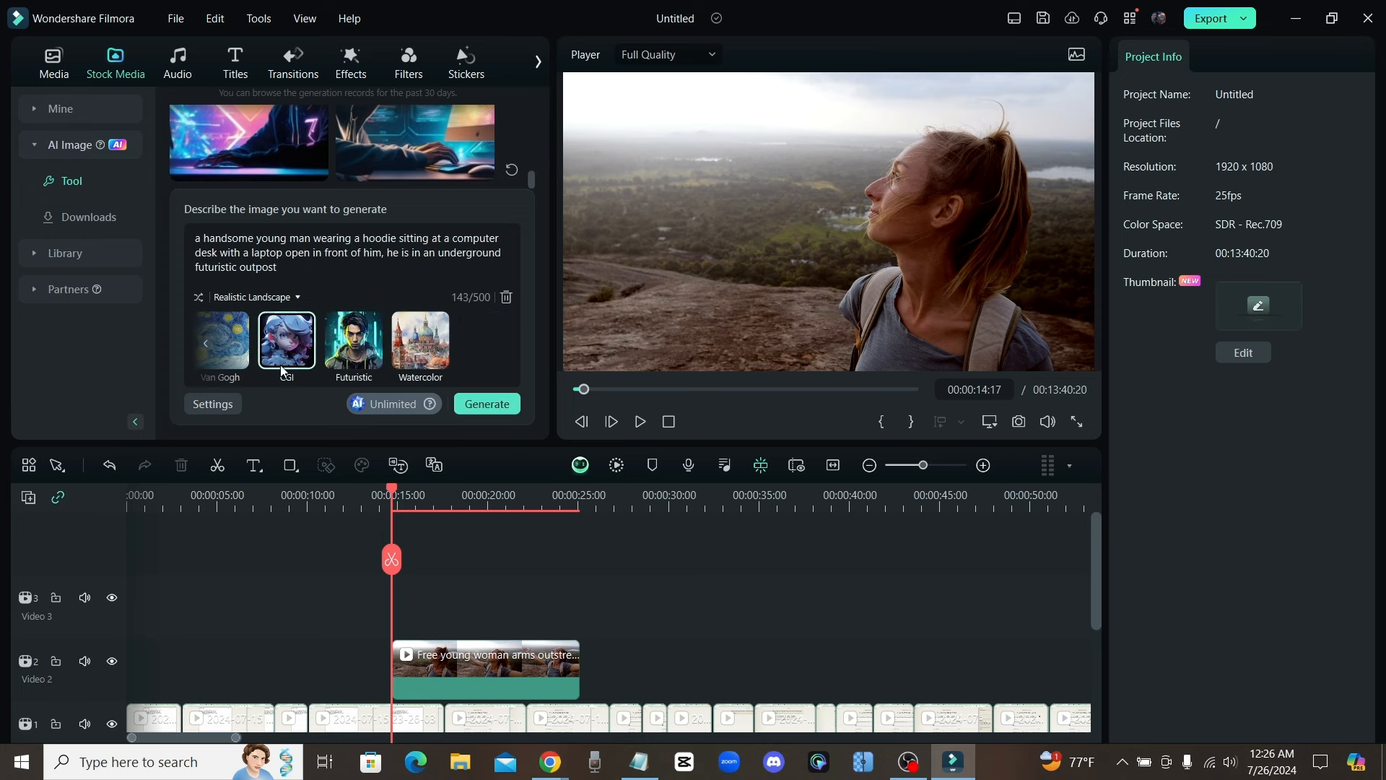
scroll(318, 325, "right", 2)
scroll(288, 343, "right", 3)
left_click(361, 347)
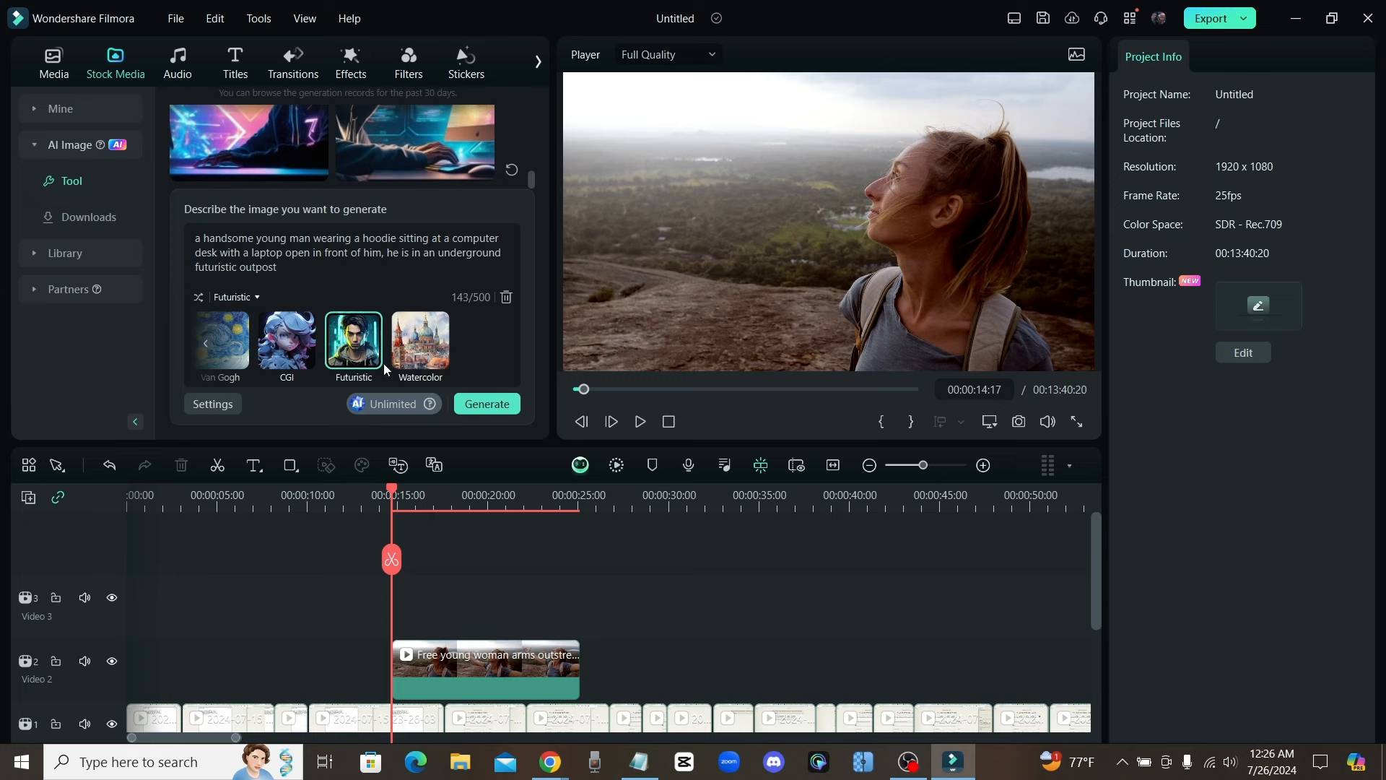
left_click(487, 405)
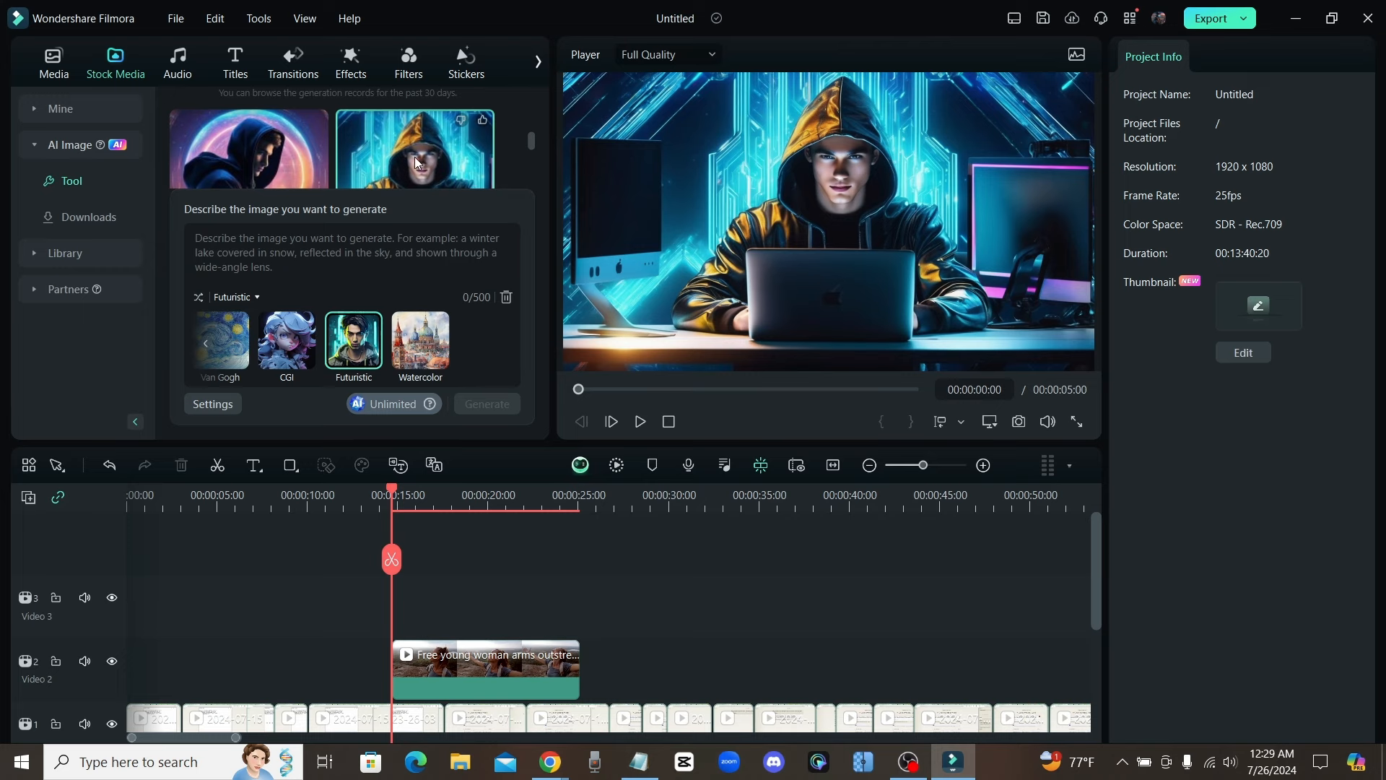
scroll(367, 145, "down", 2)
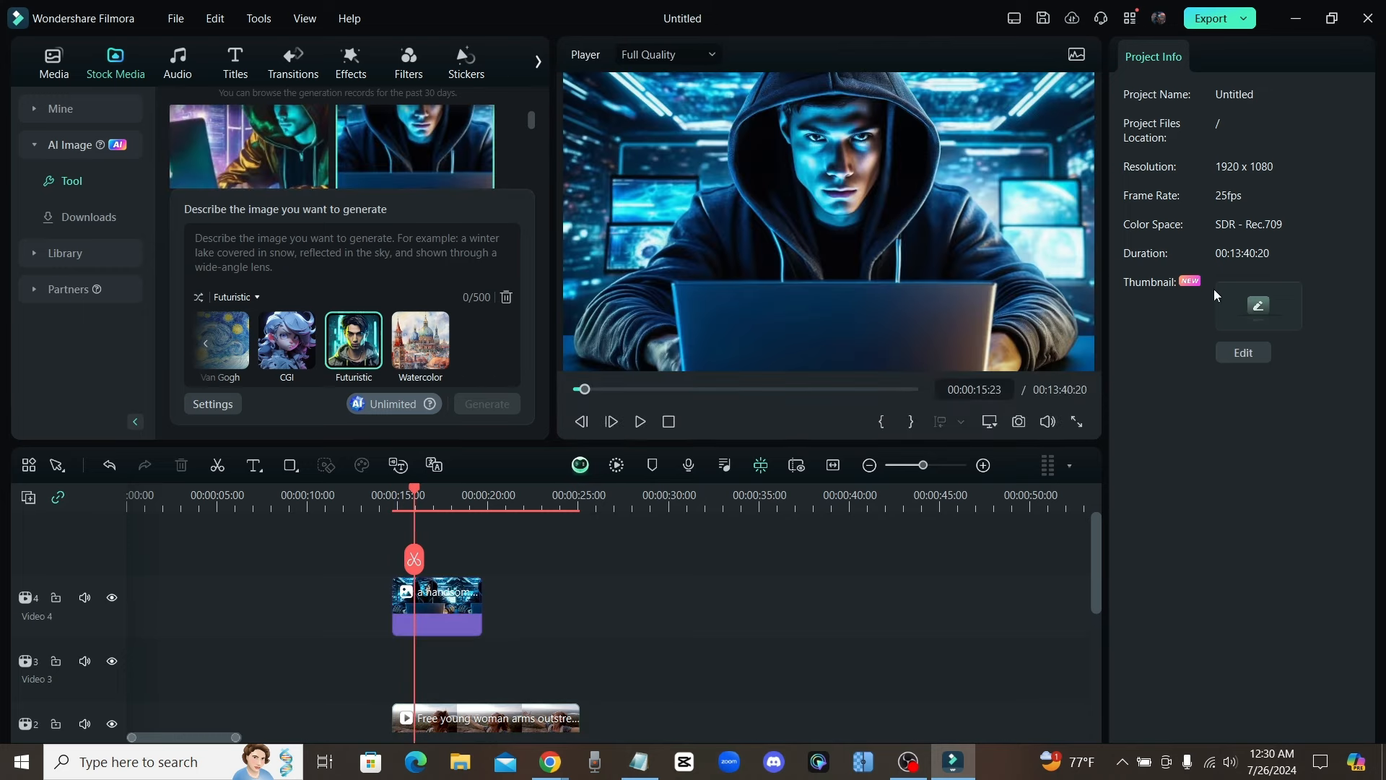
Choose the video frame of the hooded man with the laptop as the project thumbnail and open it for editing
left_click(1262, 307)
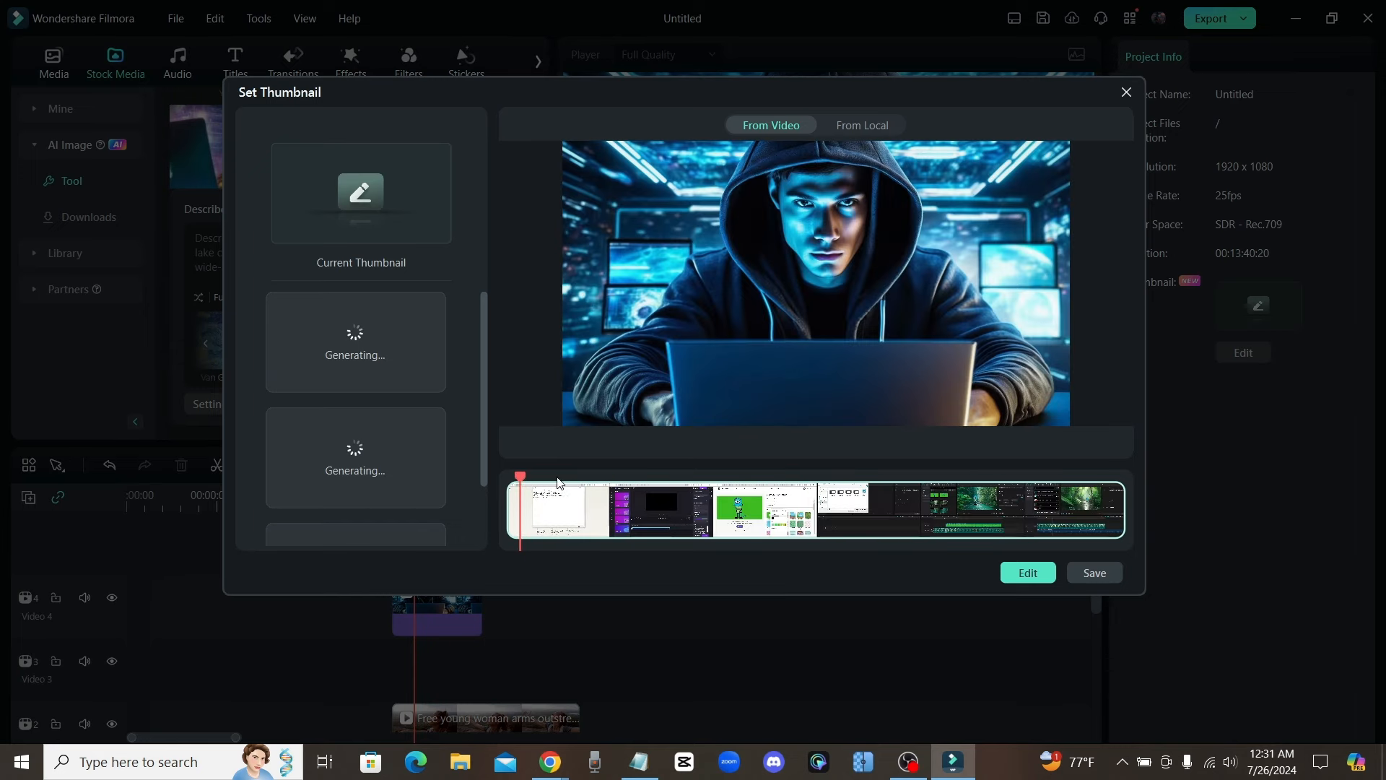
left_click_drag(637, 483, 520, 483)
left_click(1028, 572)
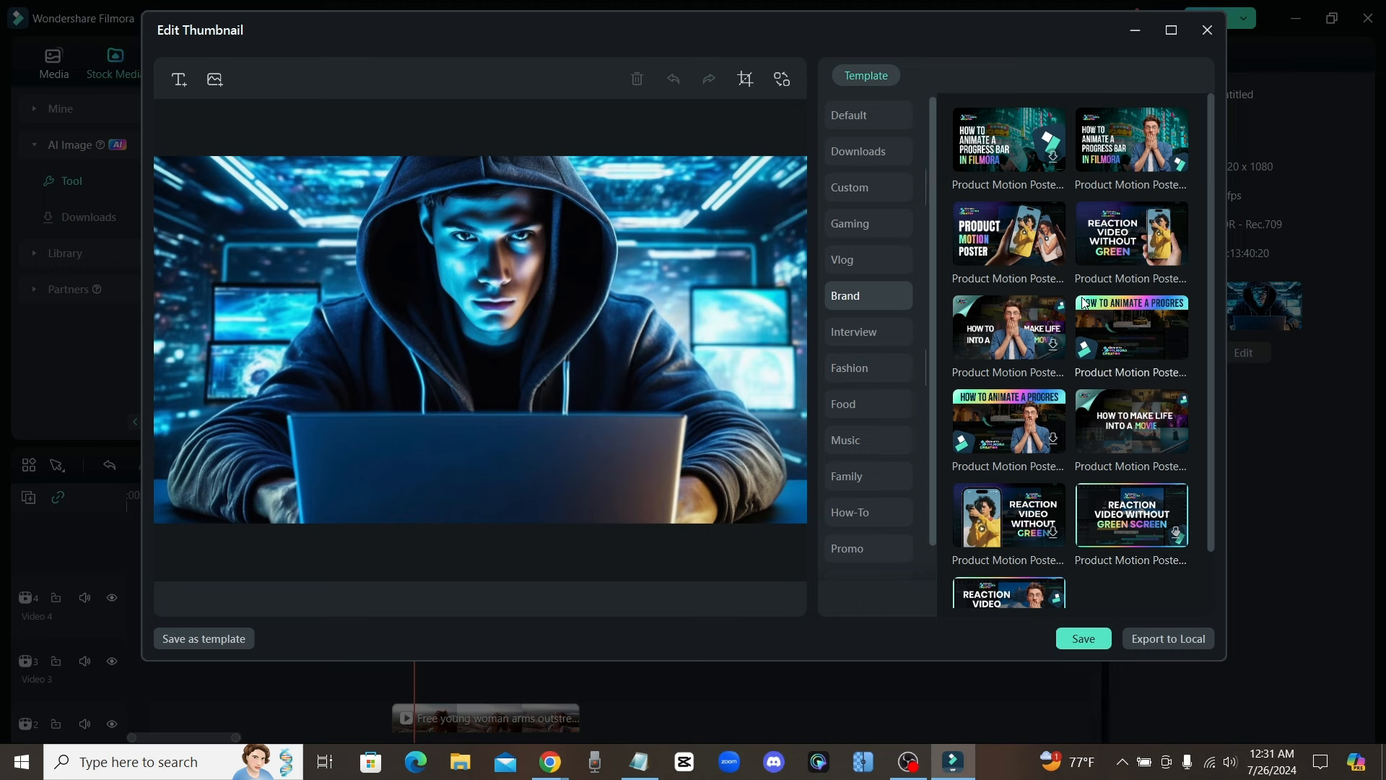
Apply the Brand template "How to animate a progress bar in Filmora" with the surprised man and delete the man's image
left_click(1127, 145)
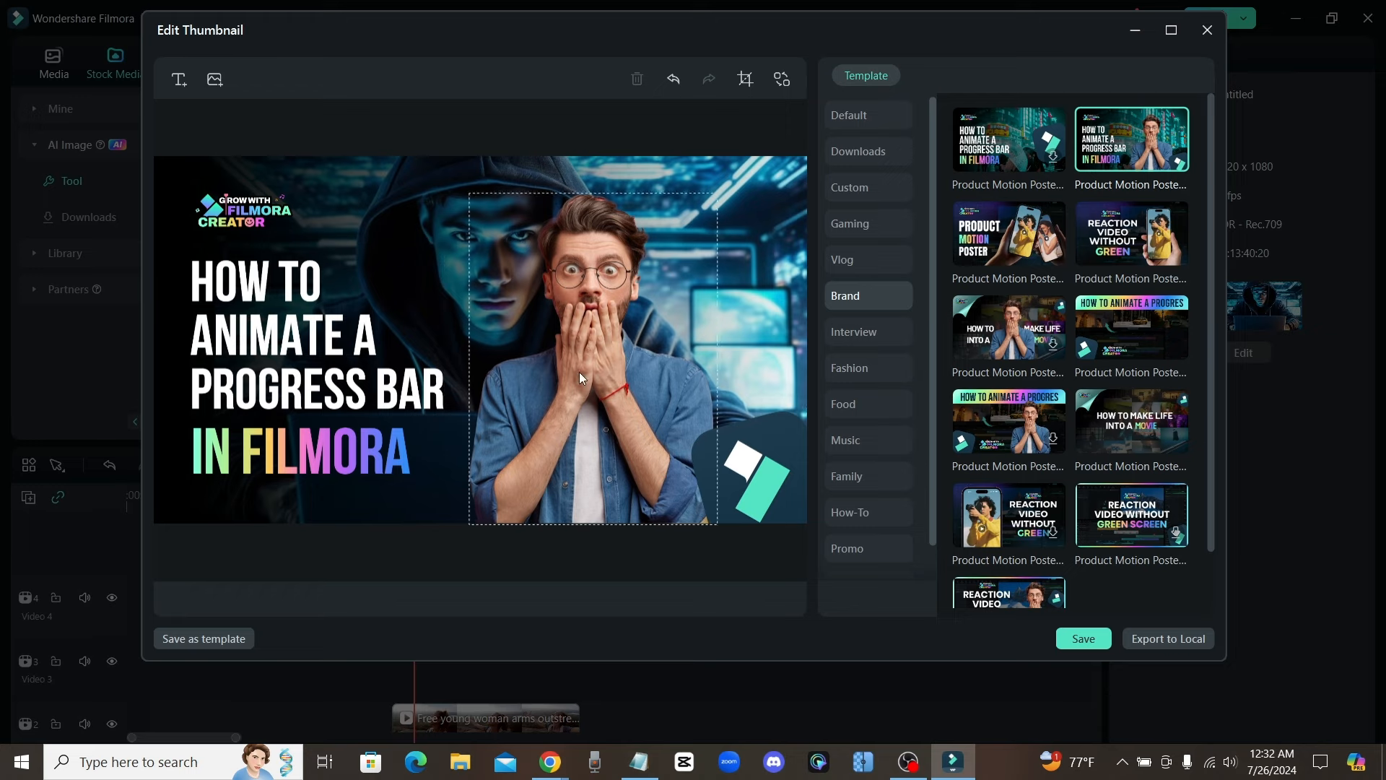
left_click(593, 351)
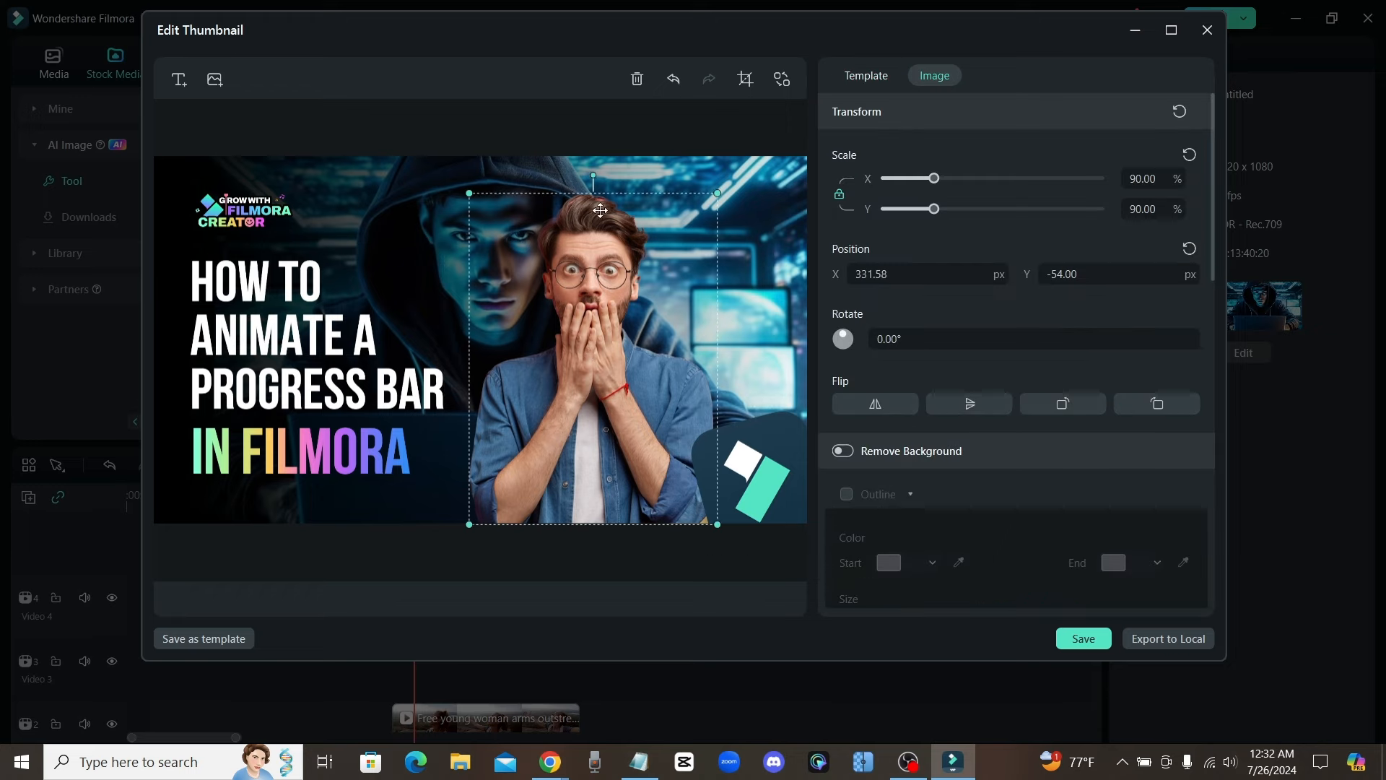
left_click(637, 79)
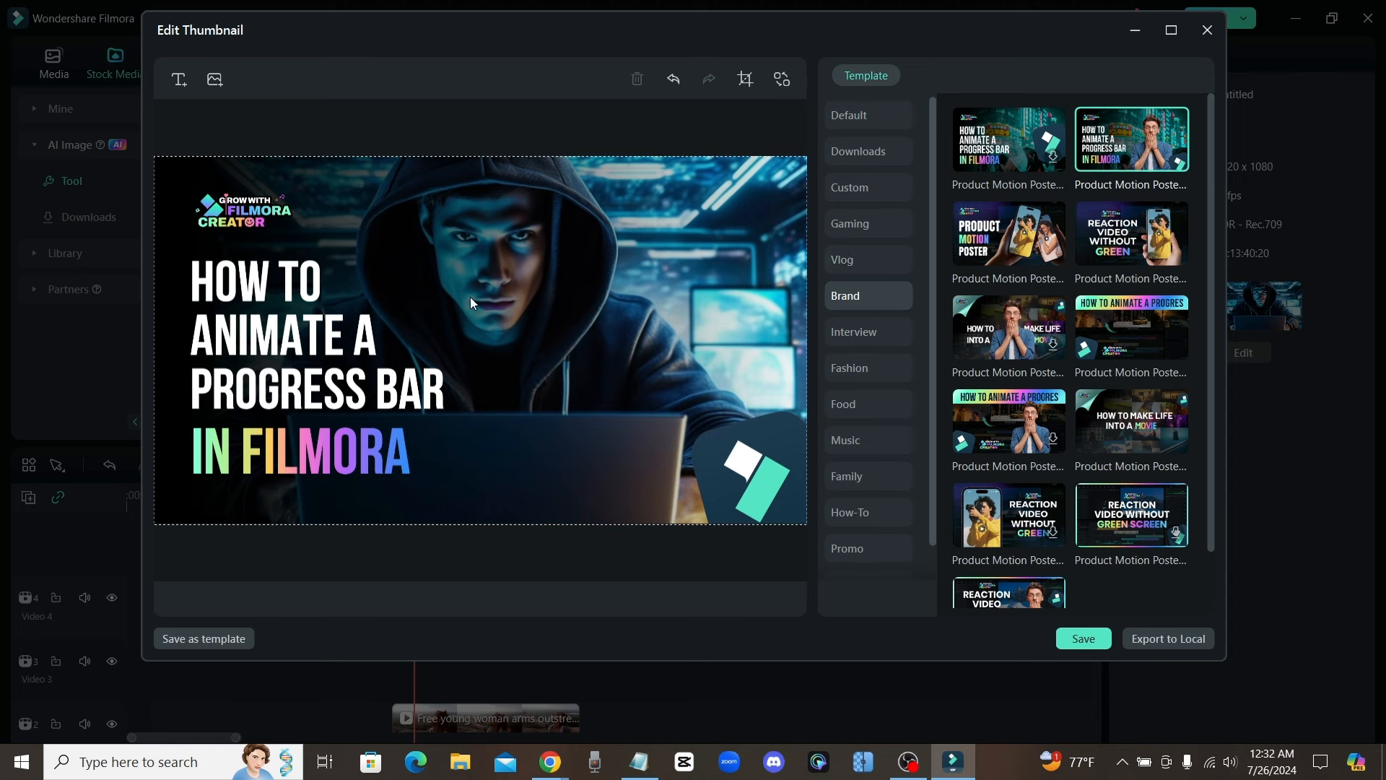
Replace "progress bar" in the thumbnail's white title with "avatar"
left_click(283, 360)
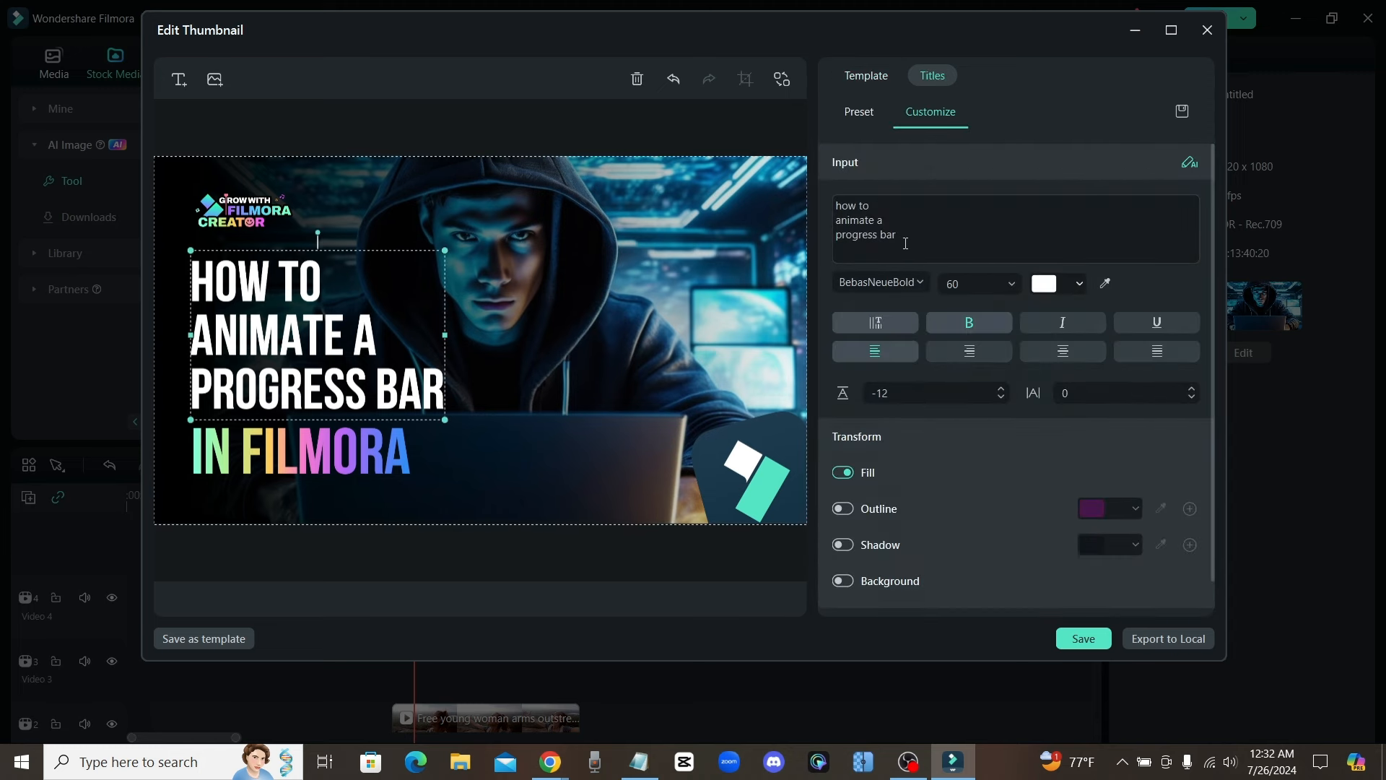
left_click_drag(906, 244, 836, 235)
type("avatar")
Change the thumbnail to the Brand template "Product Motion Poster" showing two phones
left_click(866, 75)
left_click(1009, 232)
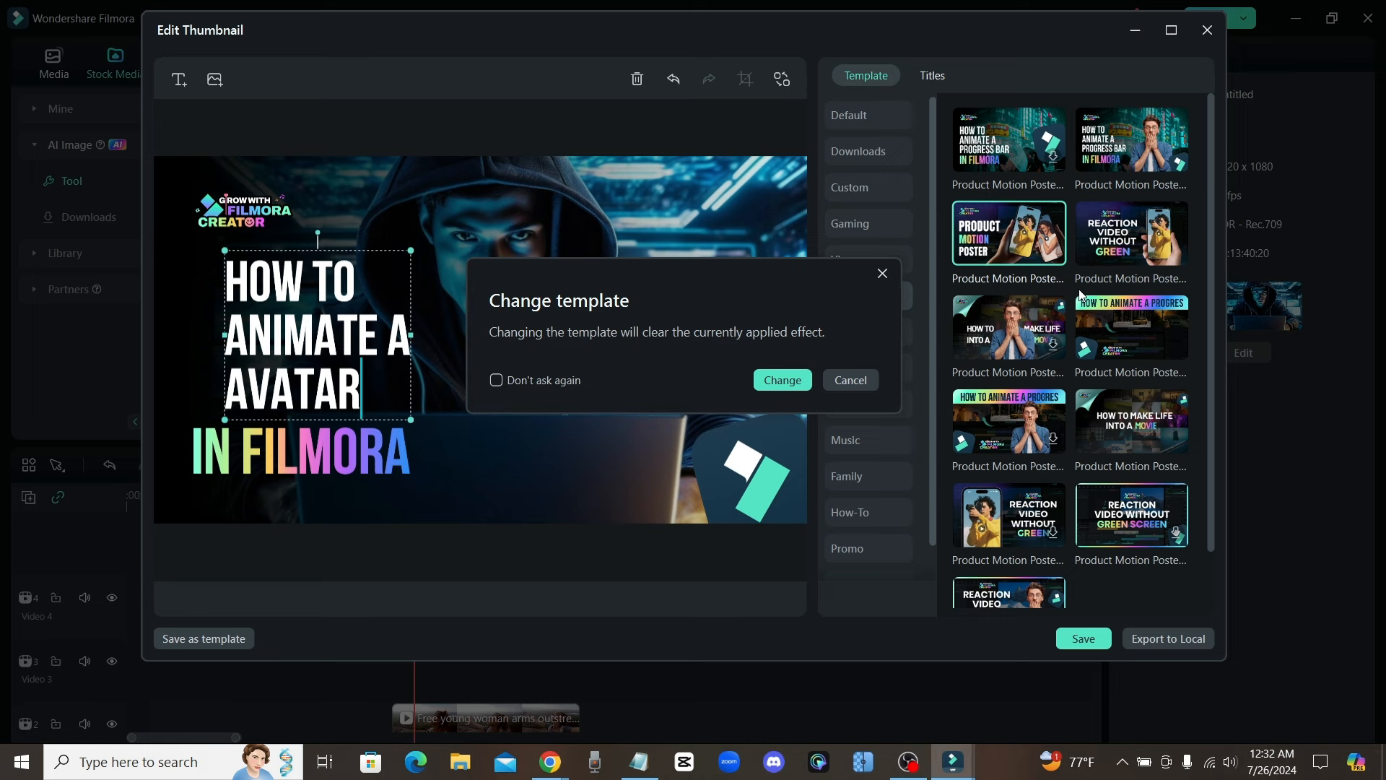
left_click(789, 379)
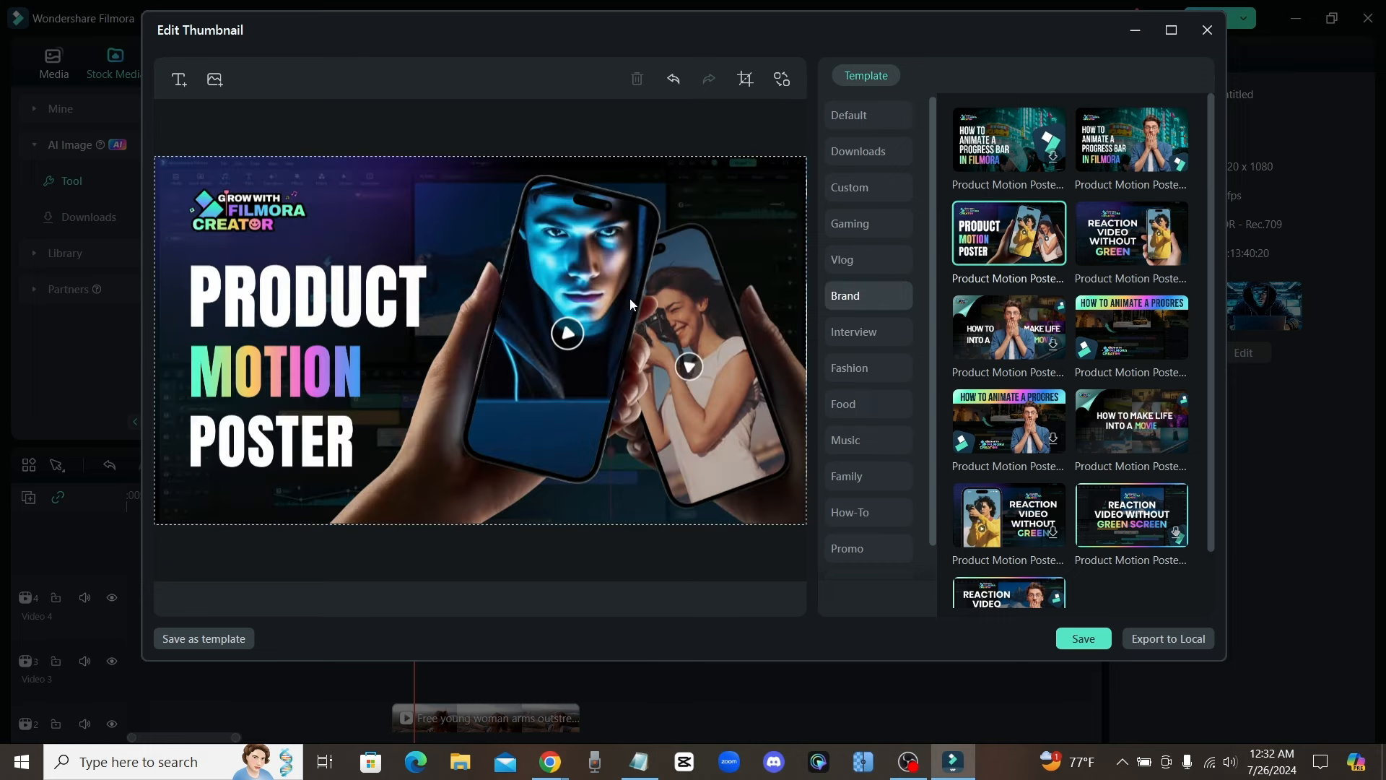
Replace the thumbnail's template with the second one in the Gaming category
left_click(850, 223)
left_click(1132, 139)
left_click(774, 389)
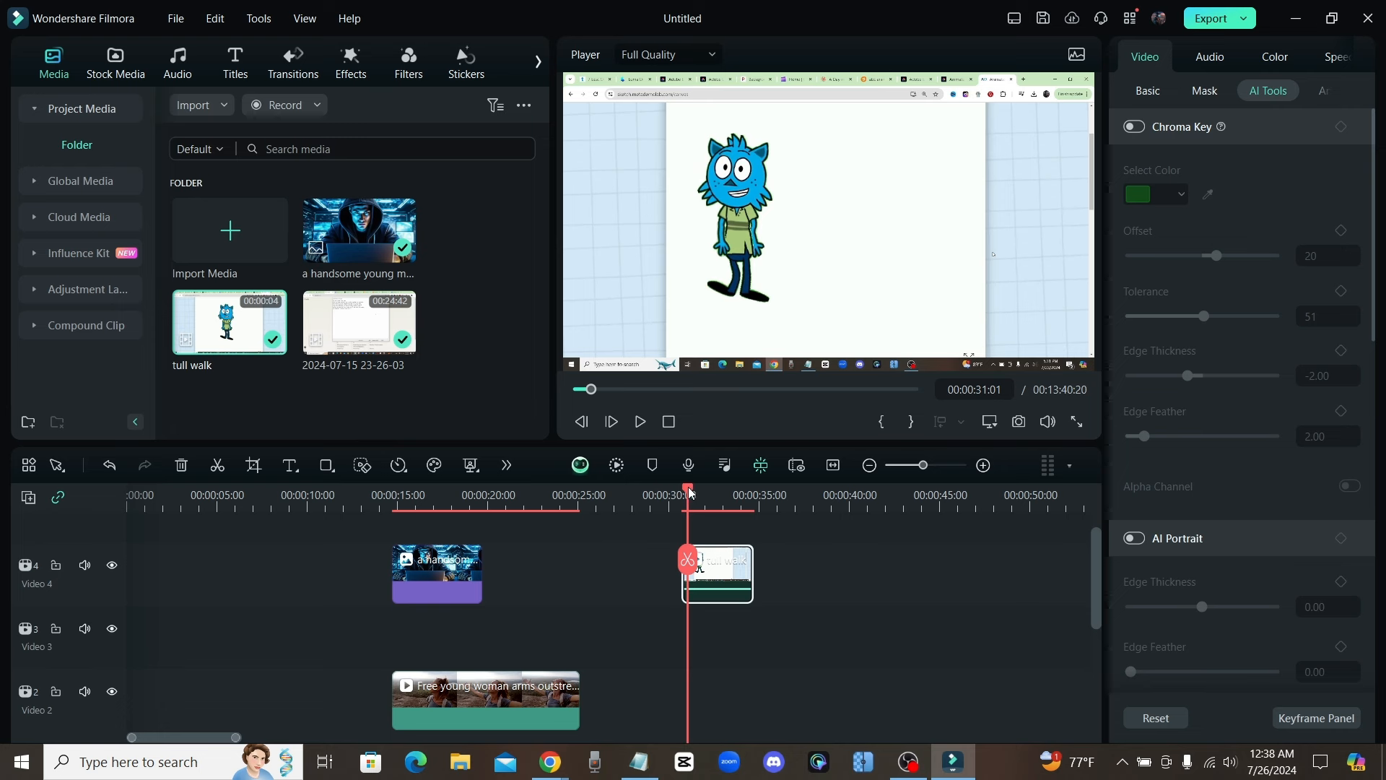
Try removing the background of the tull walk clip on Video 4 with AI Portrait
left_click_drag(689, 494, 701, 493)
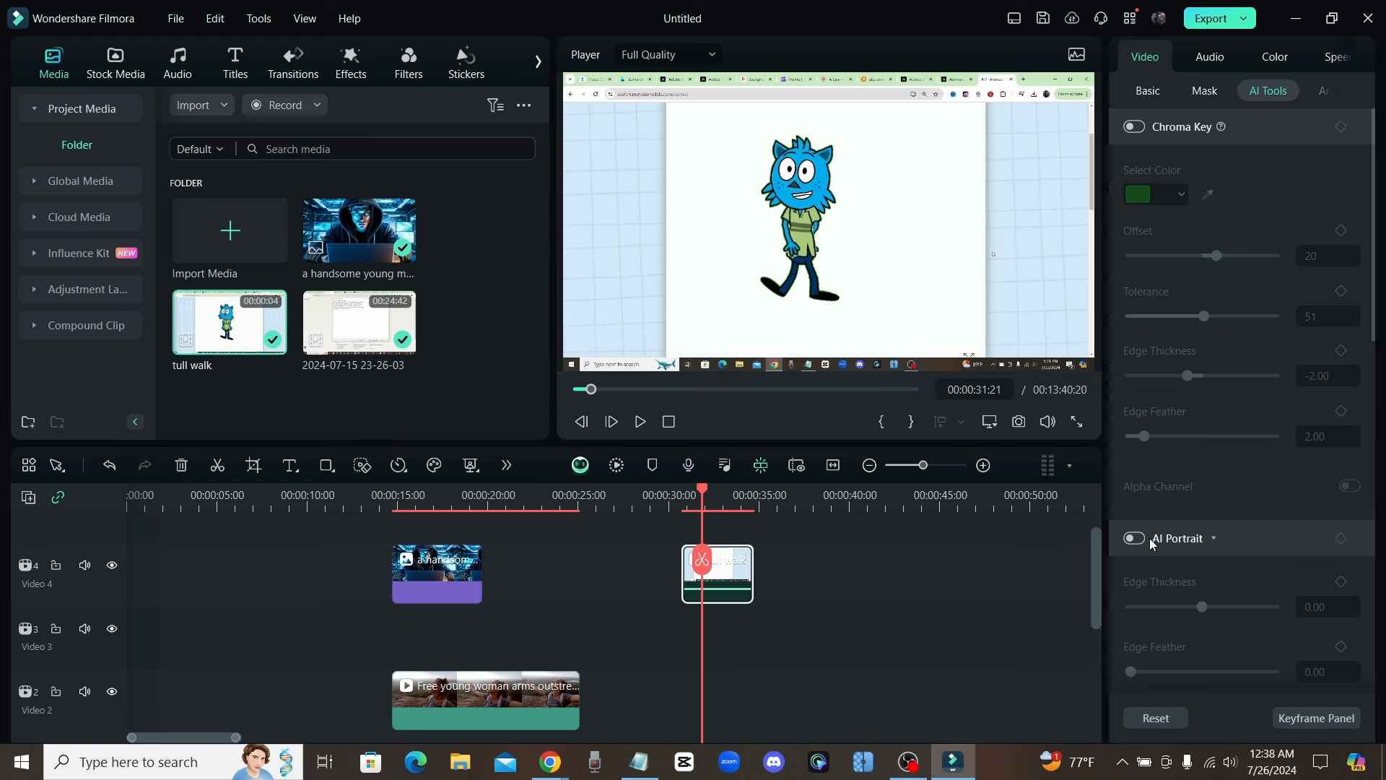
scroll(1164, 546, "down", 1)
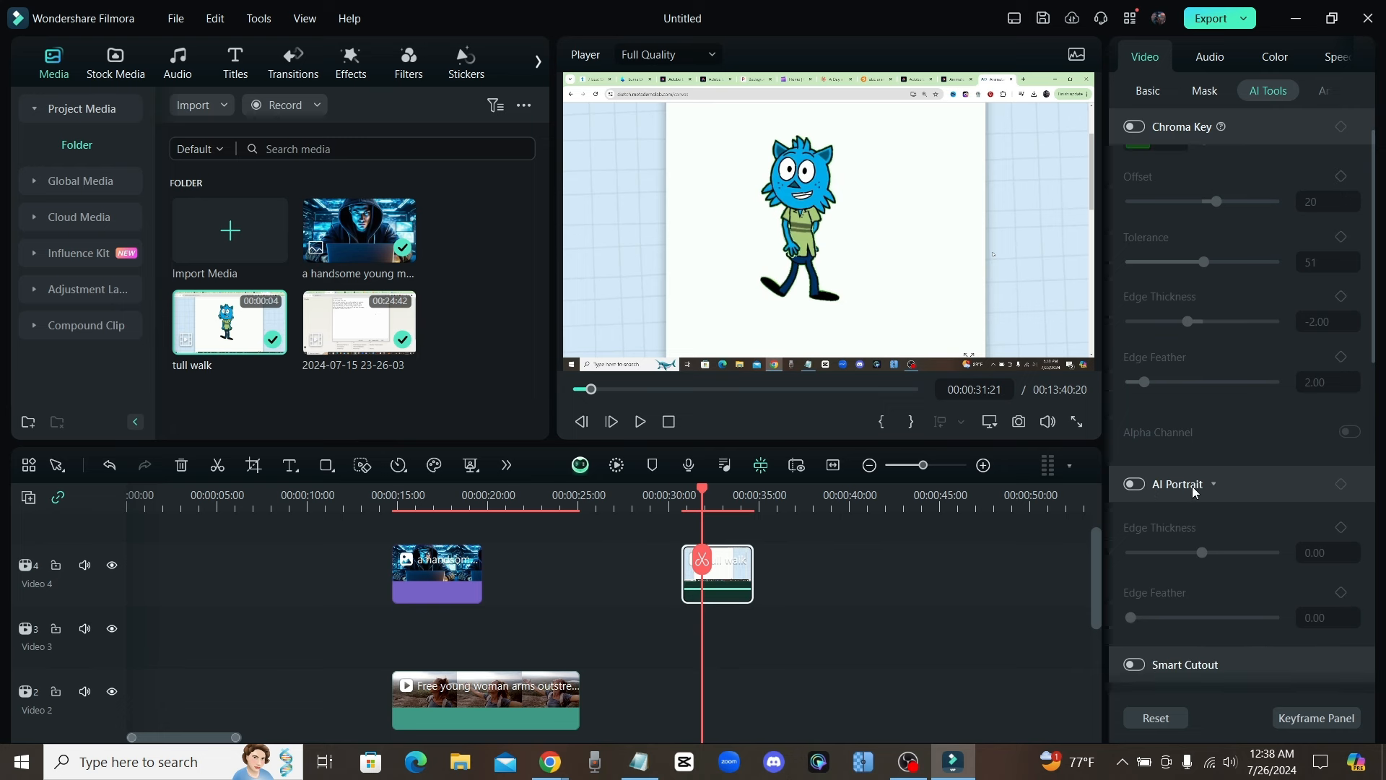
left_click(1135, 484)
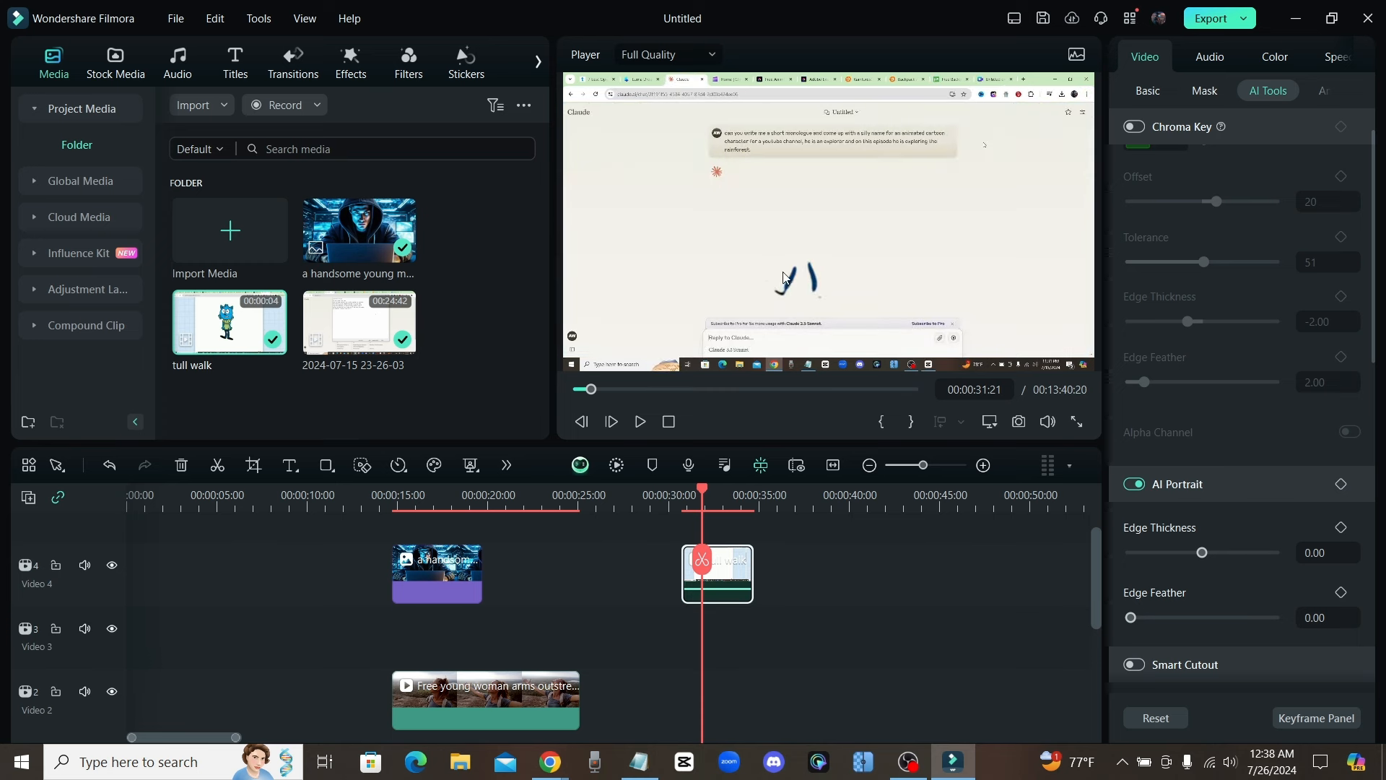
mouse_move(702, 491)
left_mouse_down()
mouse_move(687, 494)
mouse_move(751, 505)
mouse_move(710, 499)
left_mouse_up()
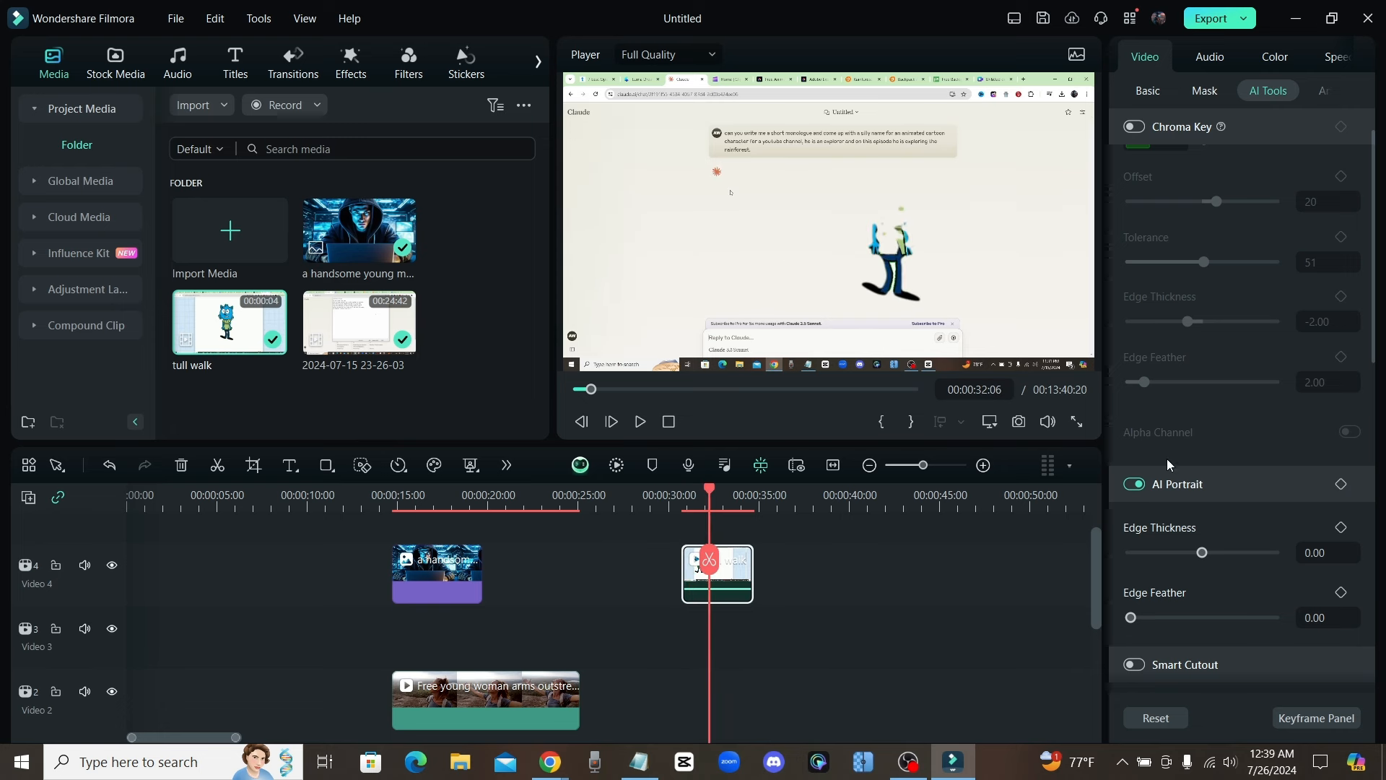
left_click(1140, 486)
Turn on Smart Cutout for the tull walk clip and open its cutout editor
scroll(1262, 476, "down", 5)
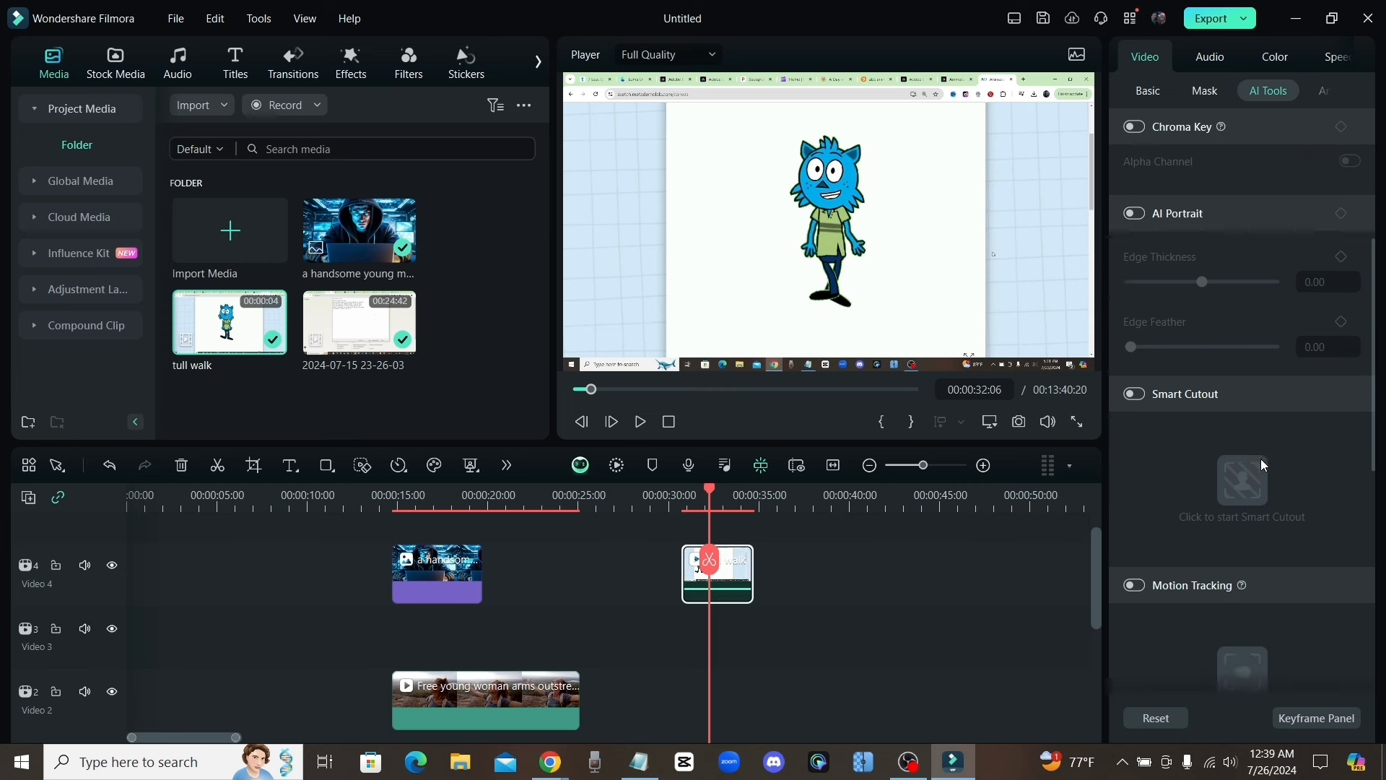
scroll(1180, 469, "down", 1)
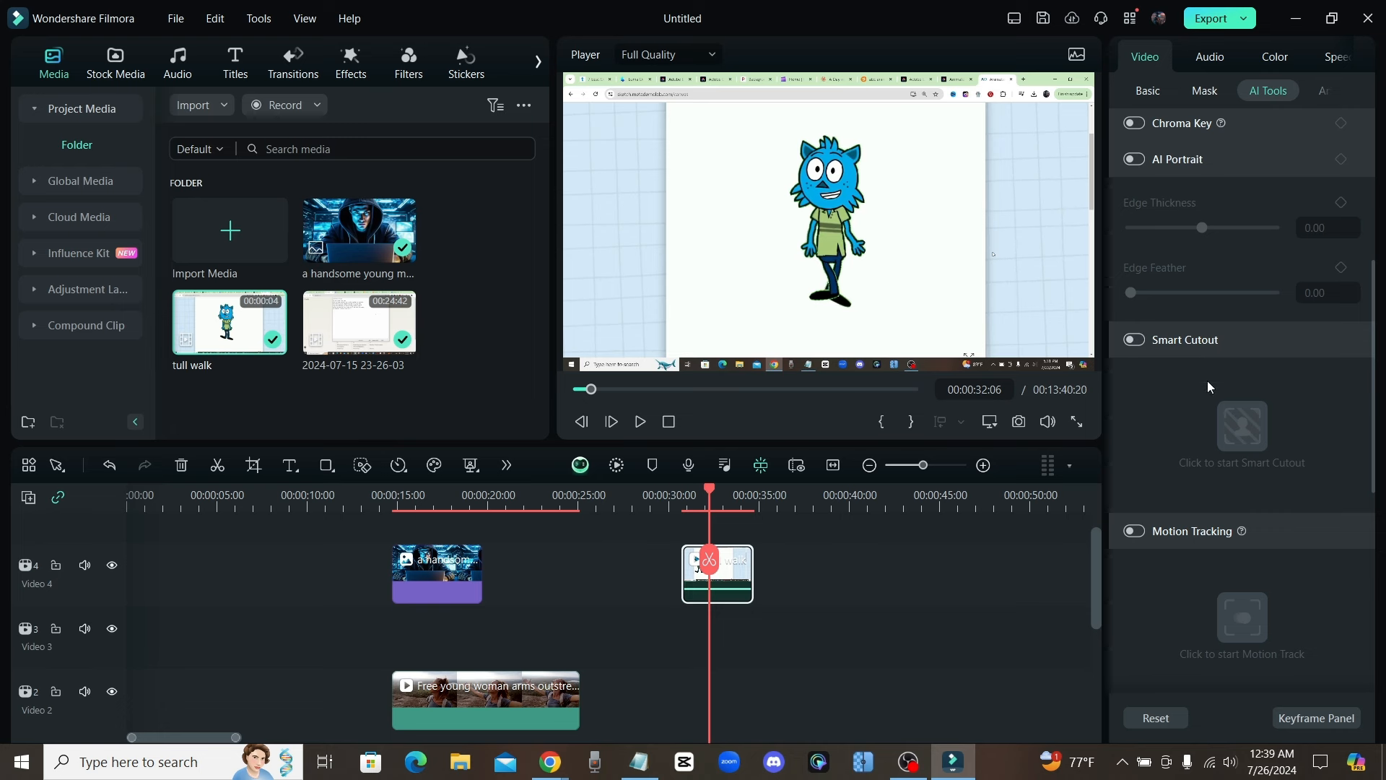
left_click(1146, 344)
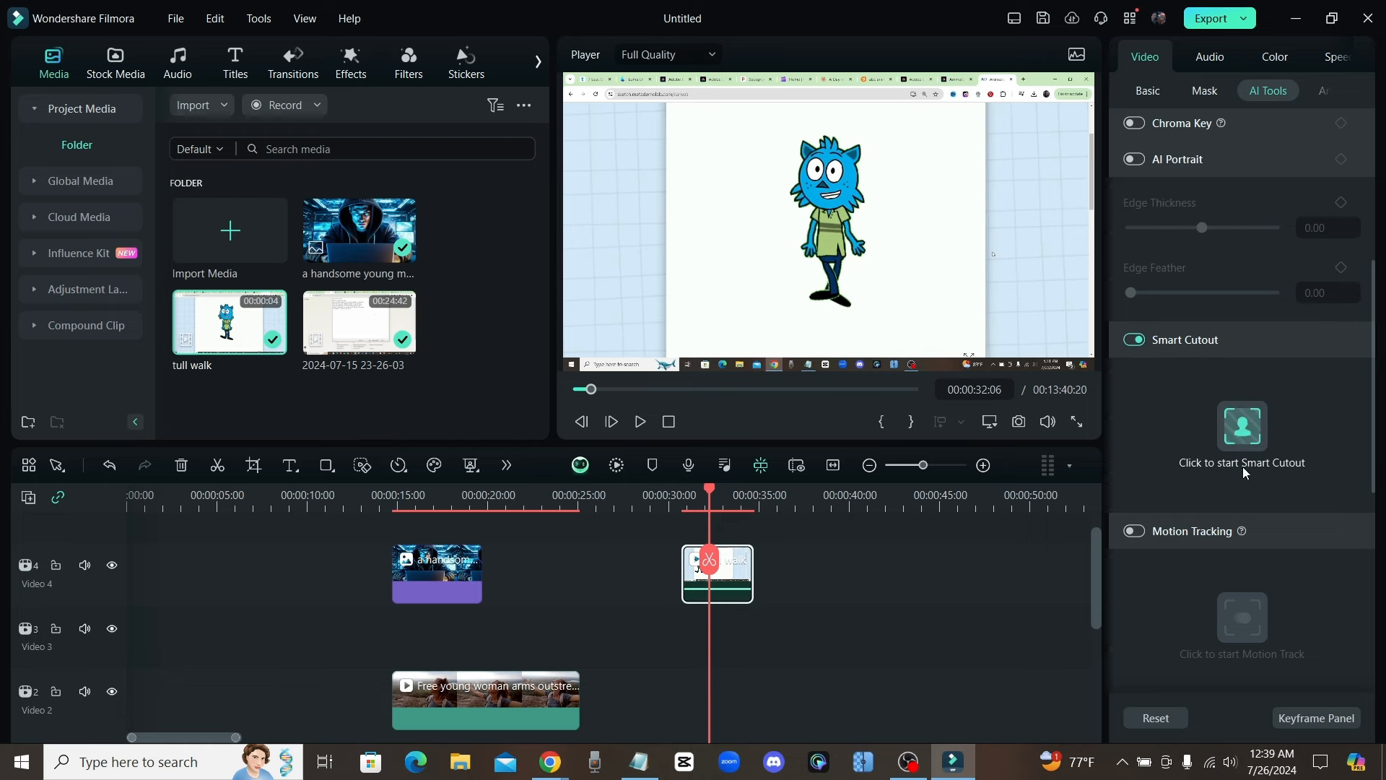
left_click(1247, 423)
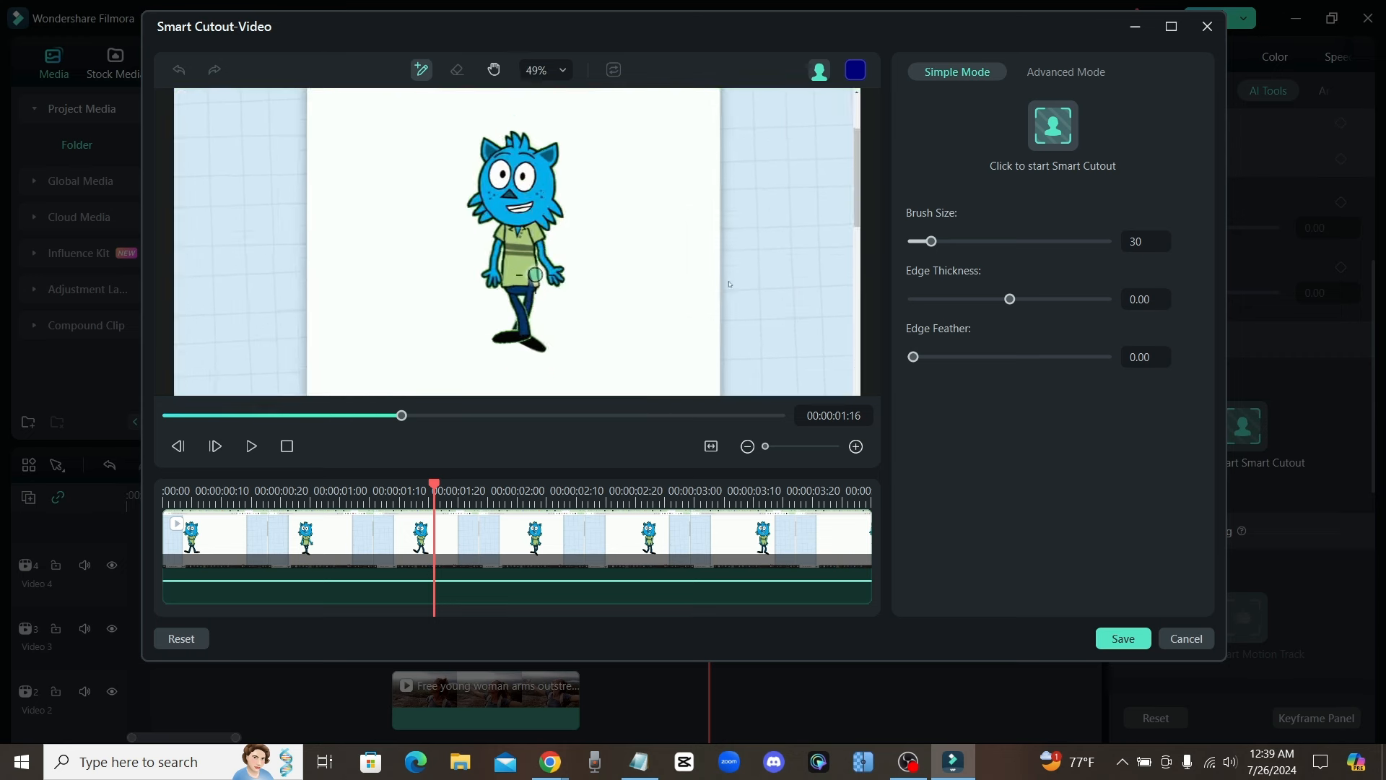
Brush over the blue cartoon character at brush size 30, run Smart Cutout, save it and check the result on the timeline
scroll(543, 277, "up", 3)
scroll(543, 277, "down", 2)
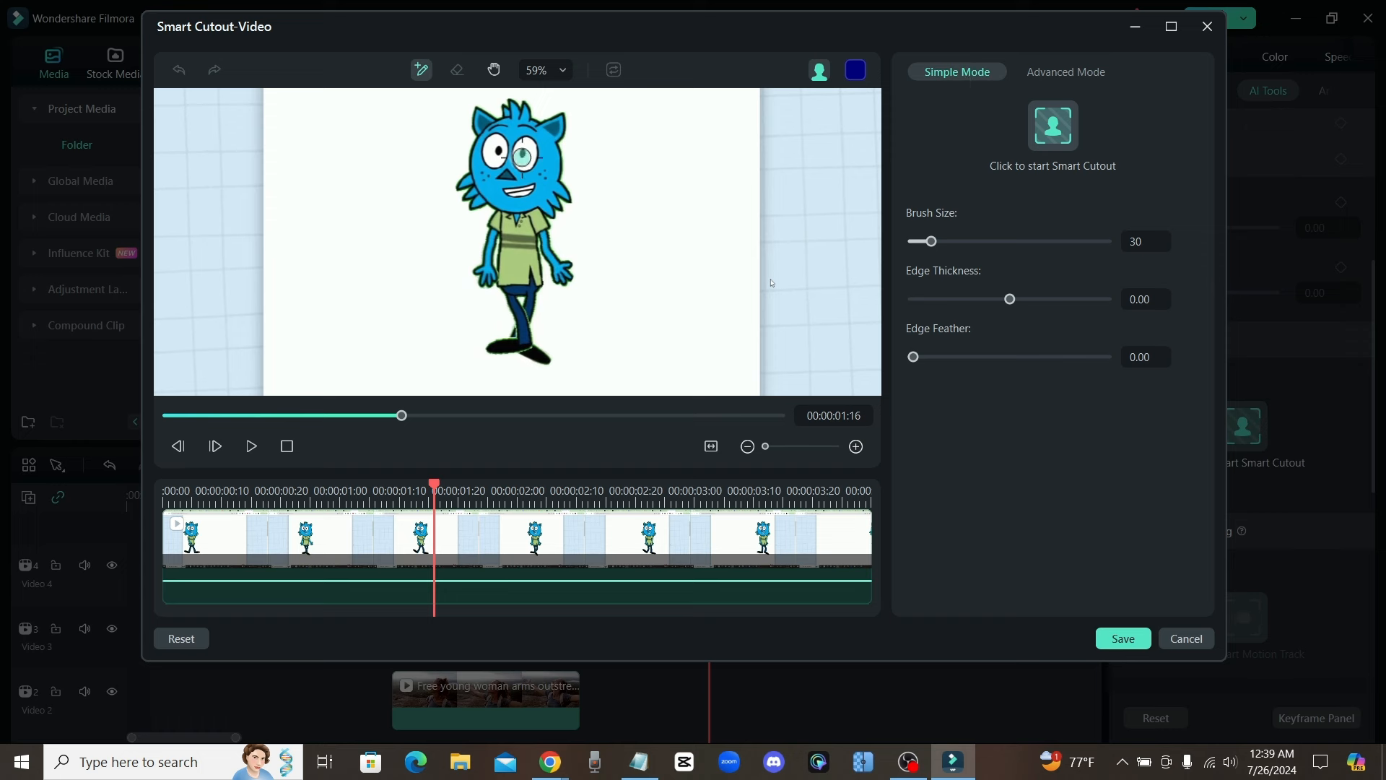
left_click(1055, 126)
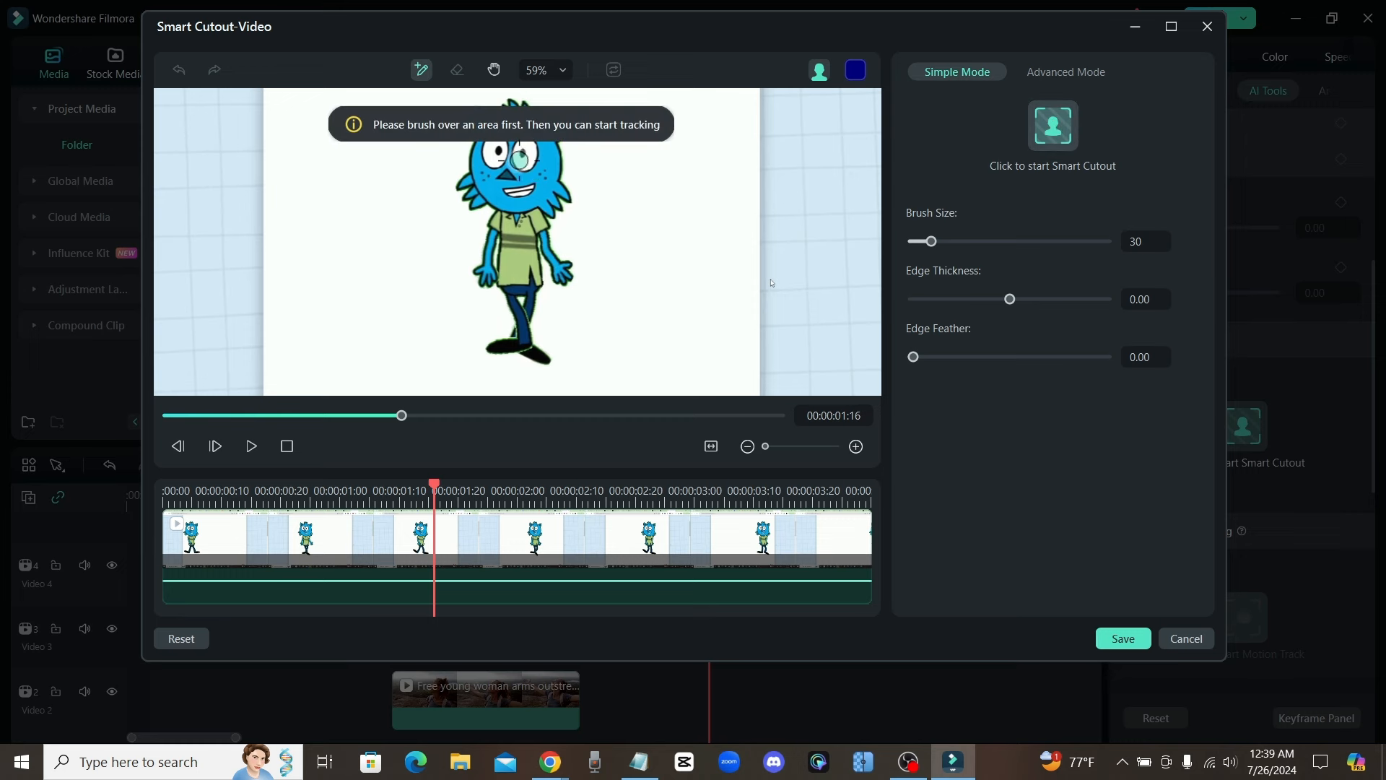
mouse_move(505, 148)
left_mouse_down()
mouse_move(531, 138)
mouse_move(479, 156)
mouse_move(514, 217)
mouse_move(521, 282)
left_mouse_up()
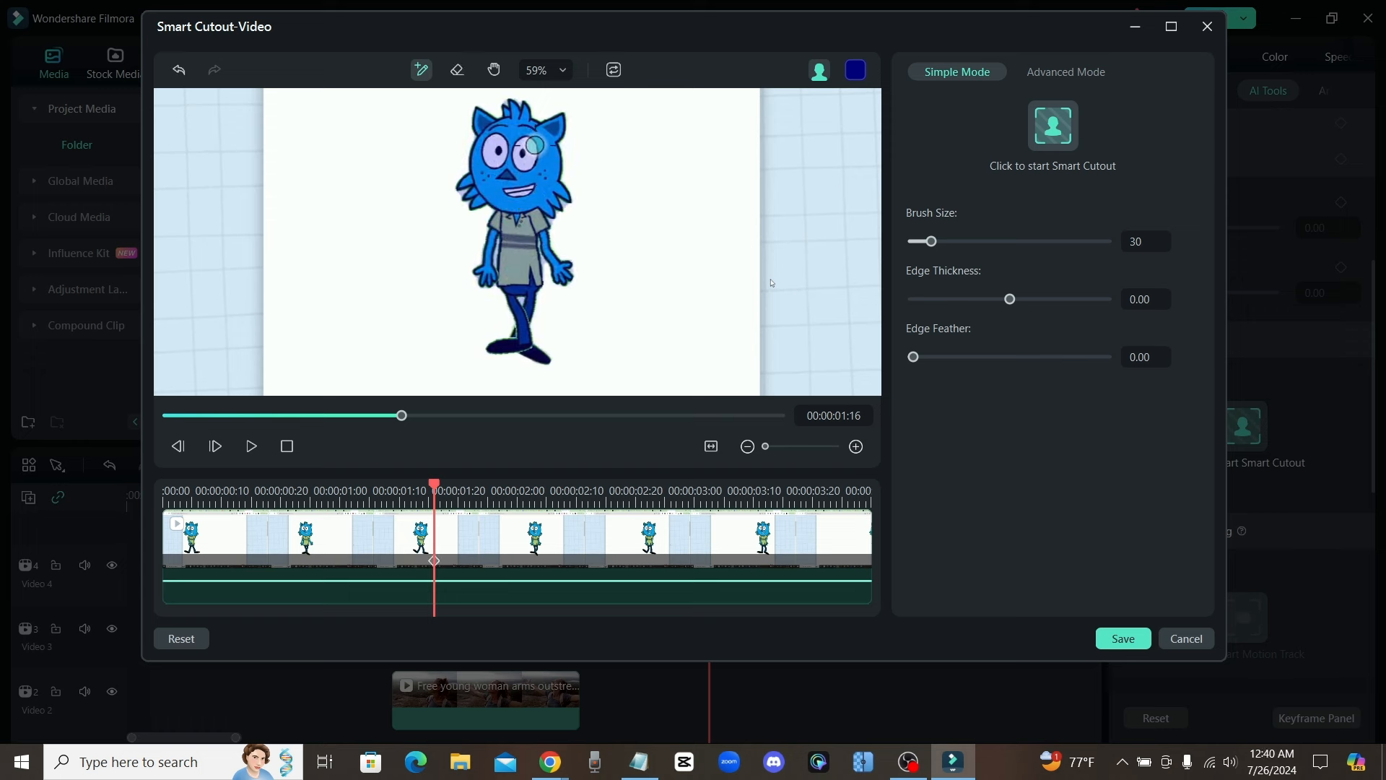
left_click(1064, 125)
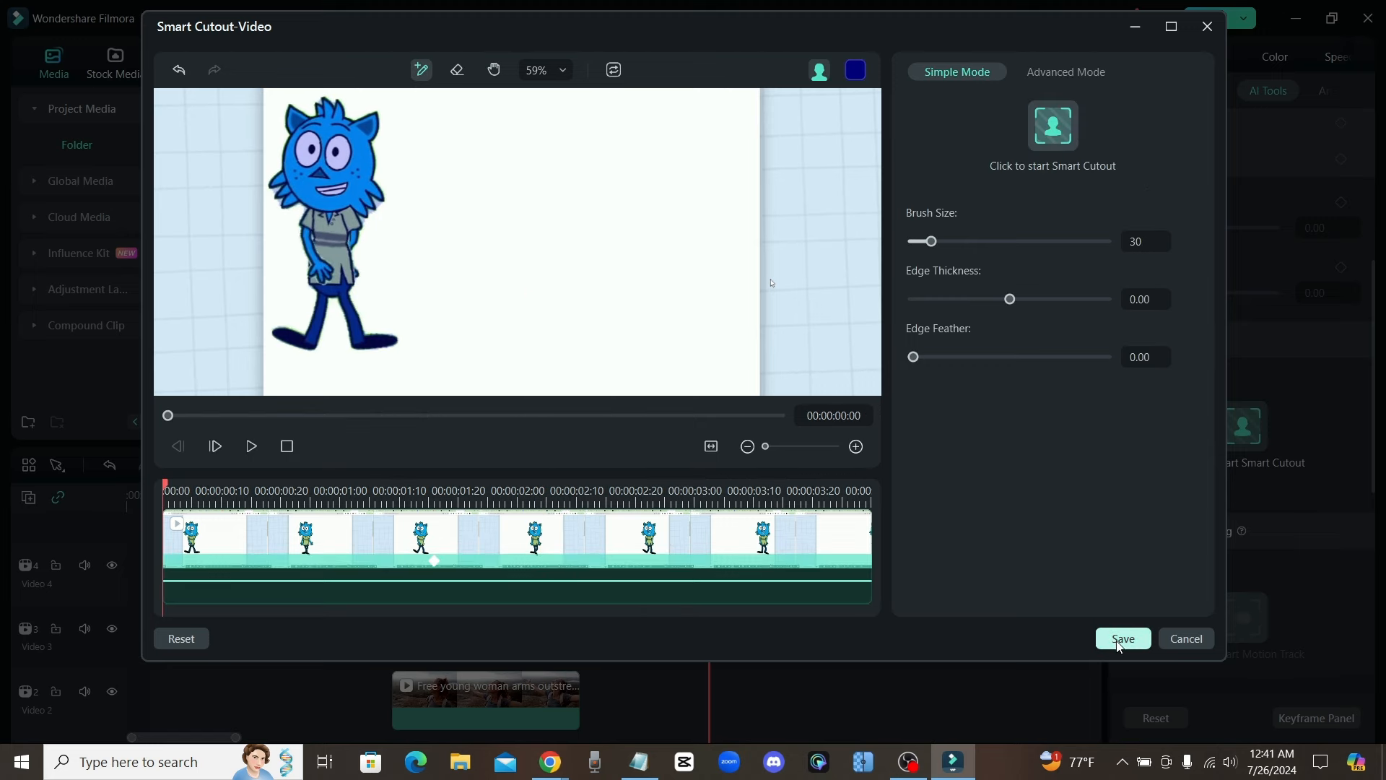
left_click(1123, 640)
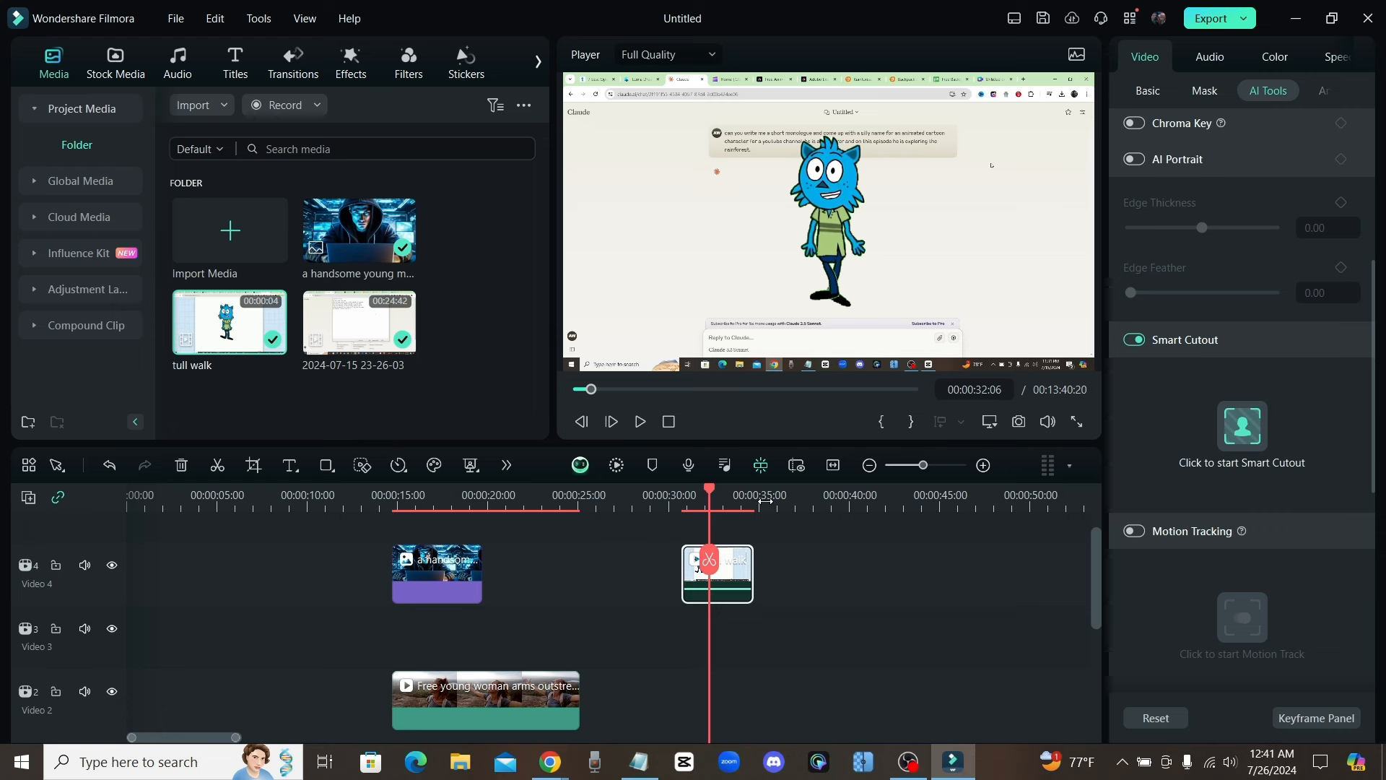
left_click_drag(708, 491, 718, 490)
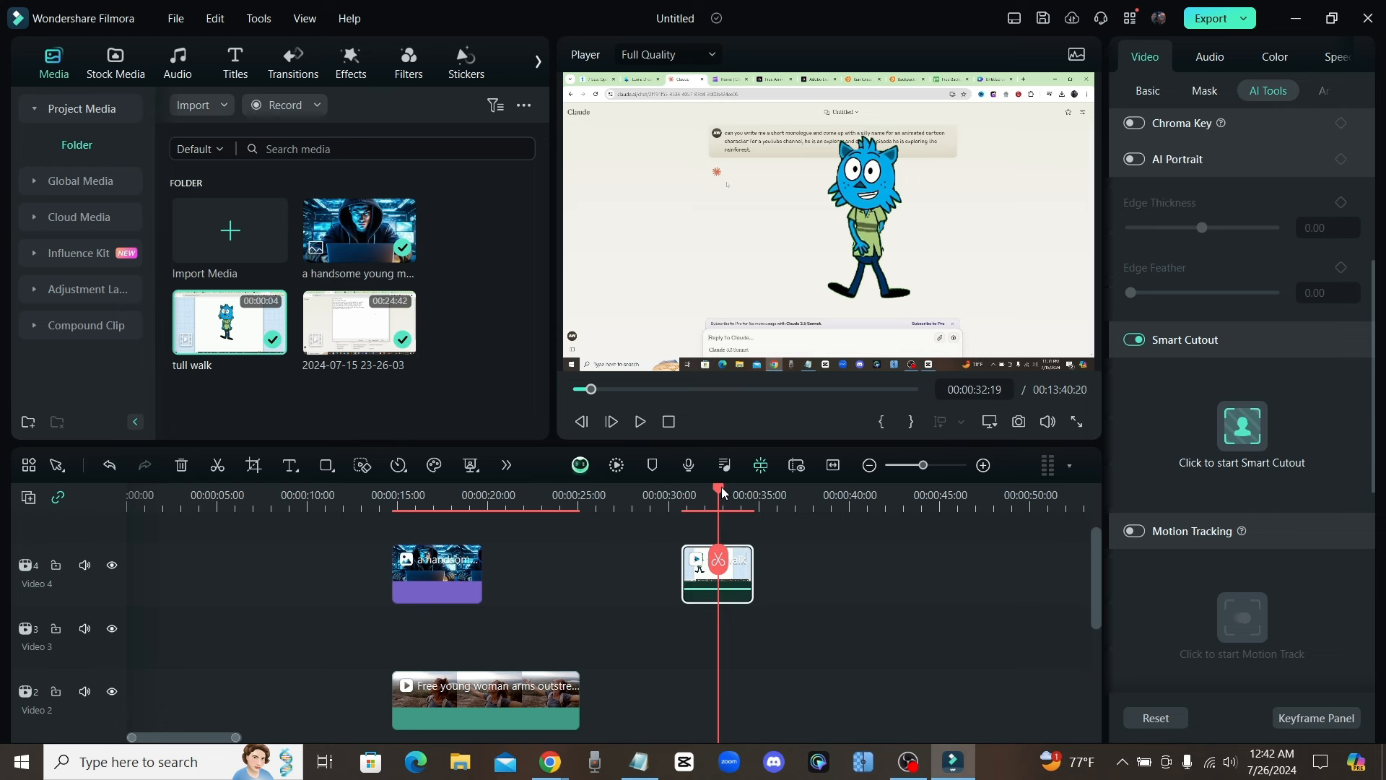
mouse_move(720, 493)
left_mouse_down()
mouse_move(708, 490)
mouse_move(757, 491)
mouse_move(710, 502)
left_mouse_up()
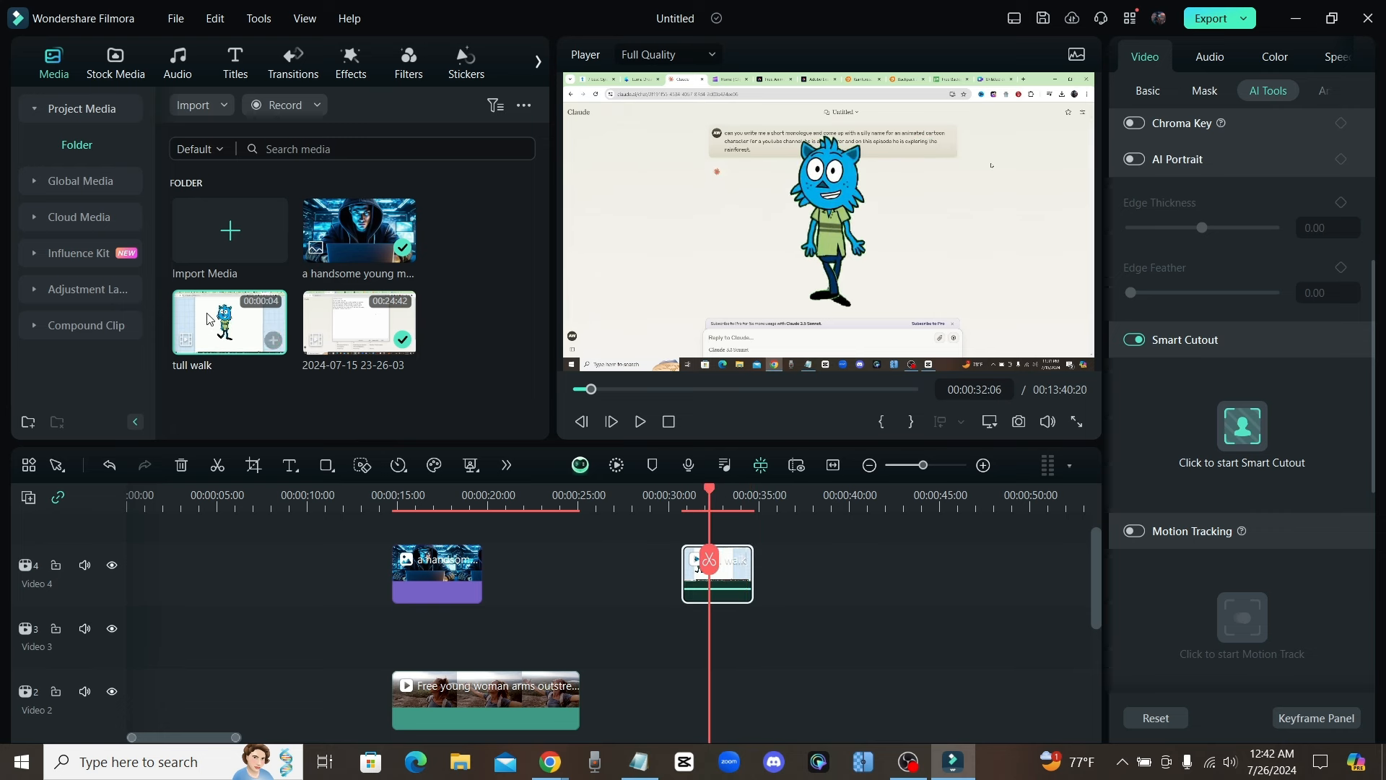
Add another tull walk clip to Video 4 at about 37 seconds and mask its character with the AI Mask Smart Brush
left_click_drag(210, 317, 810, 591)
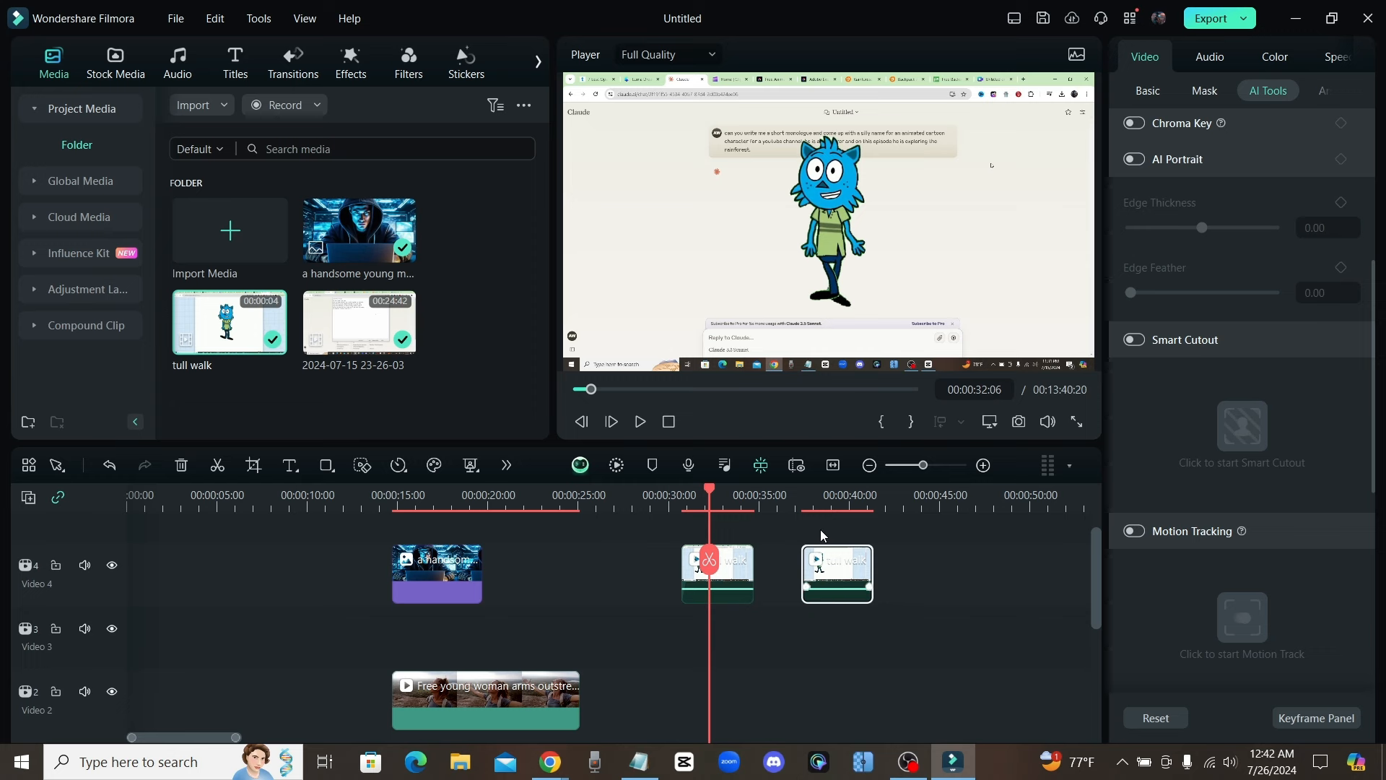
left_click(813, 500)
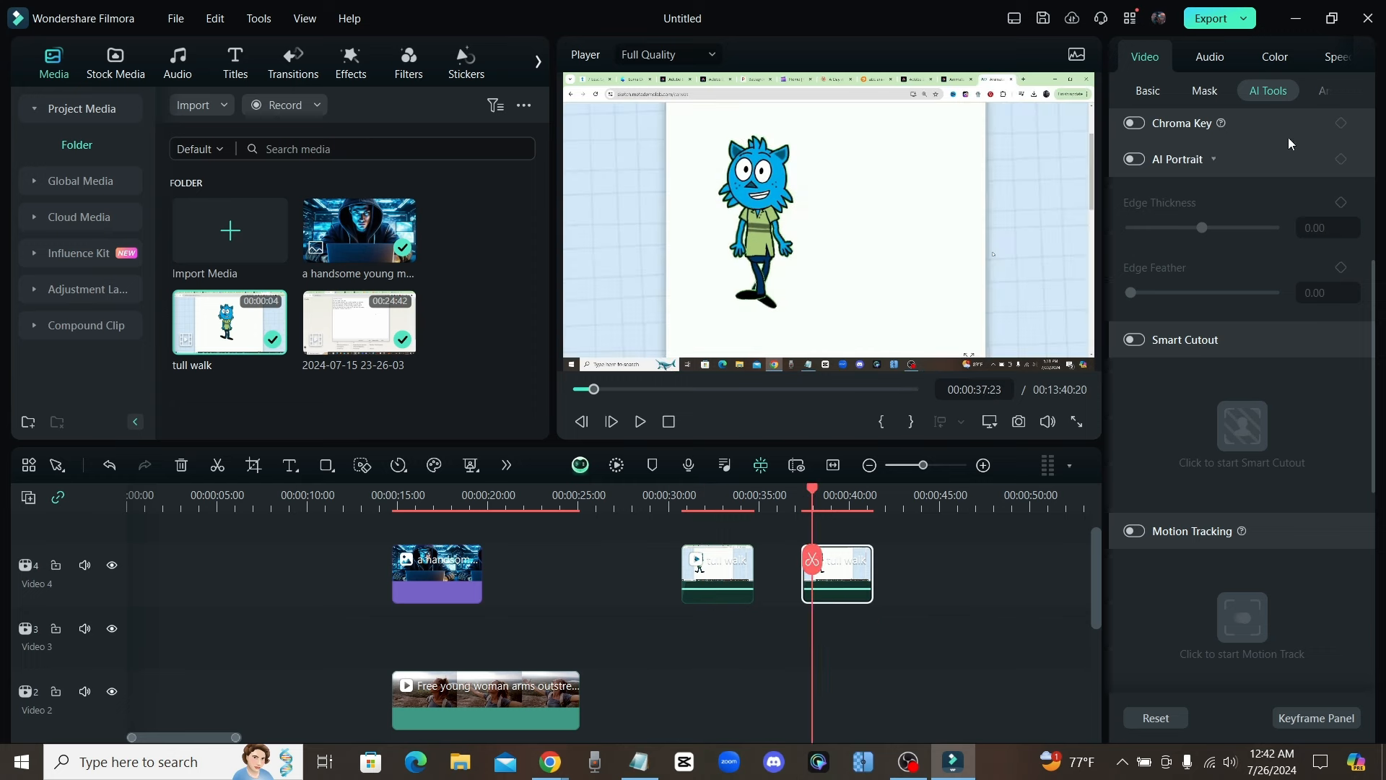
left_click(1152, 92)
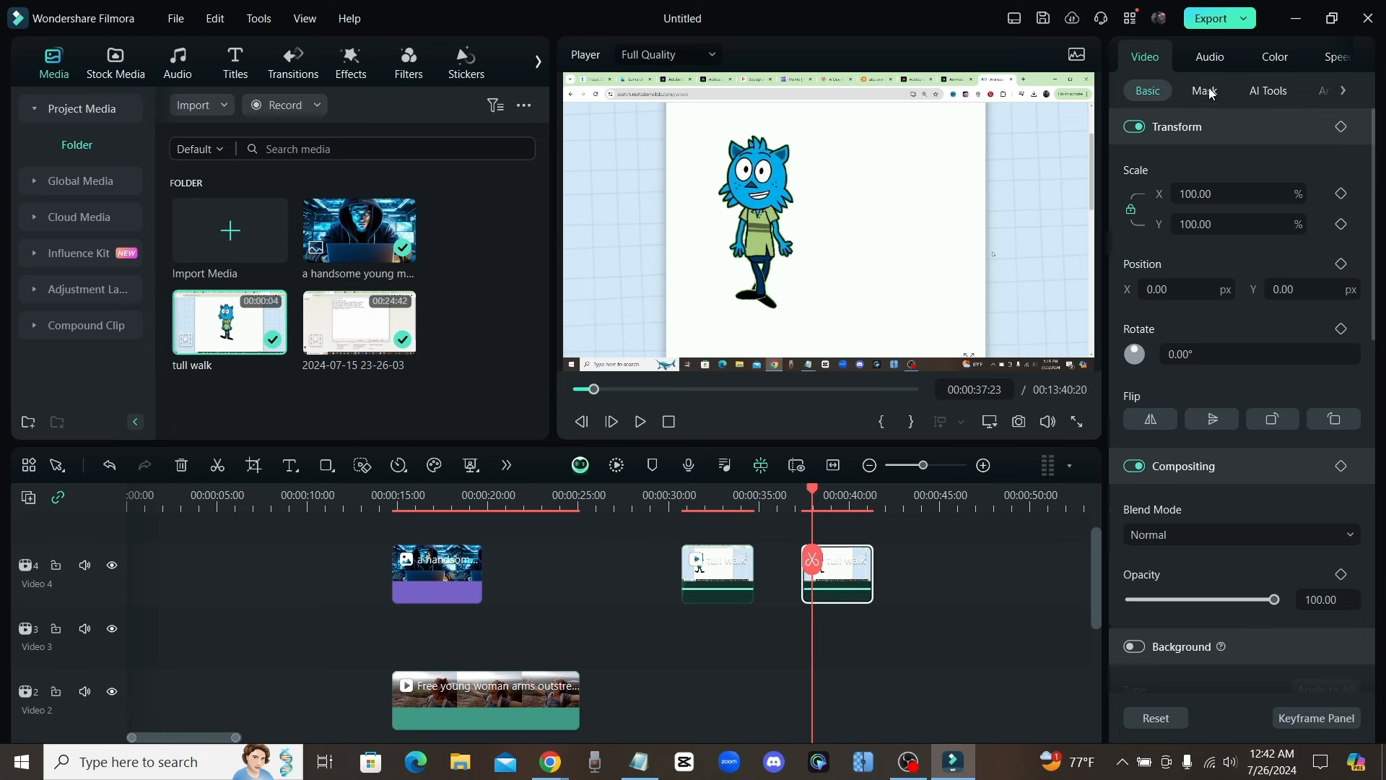
left_click(1202, 92)
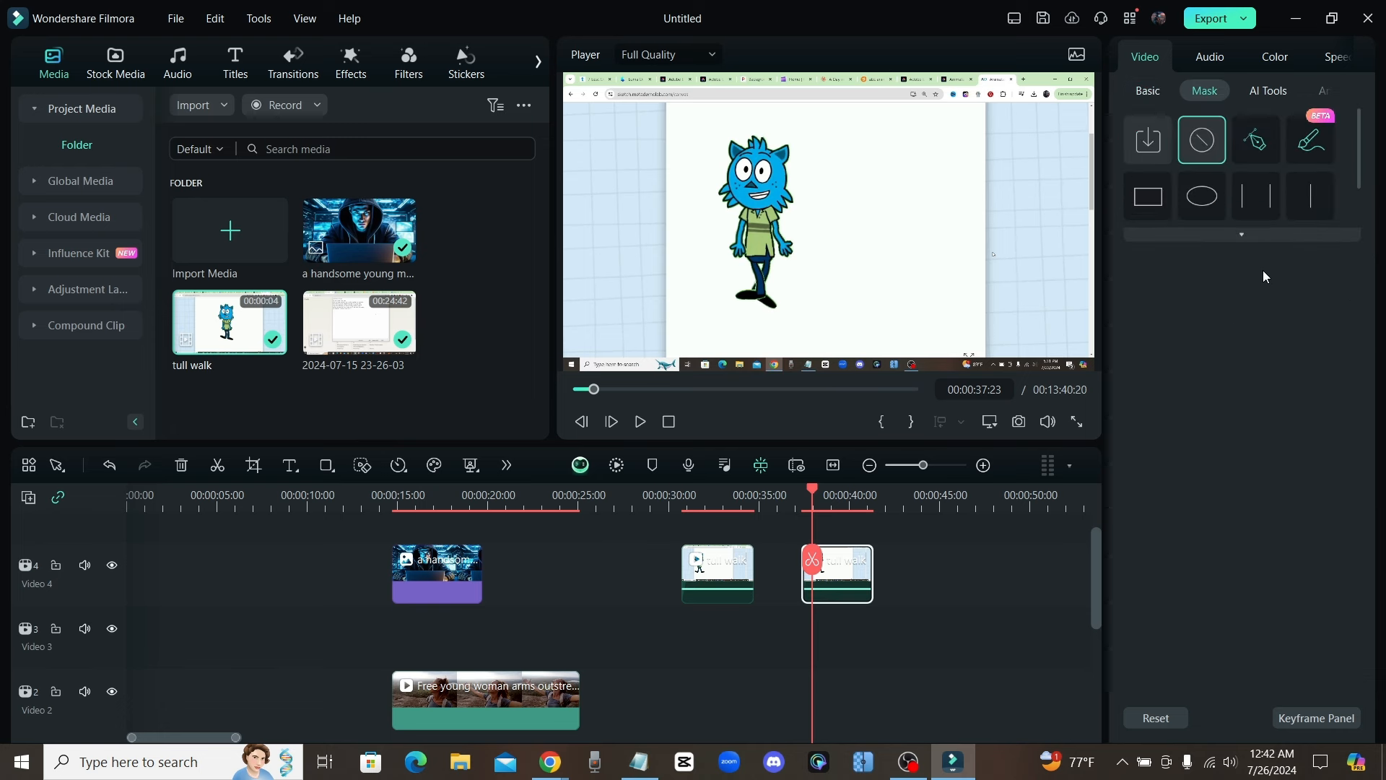
left_click(1315, 145)
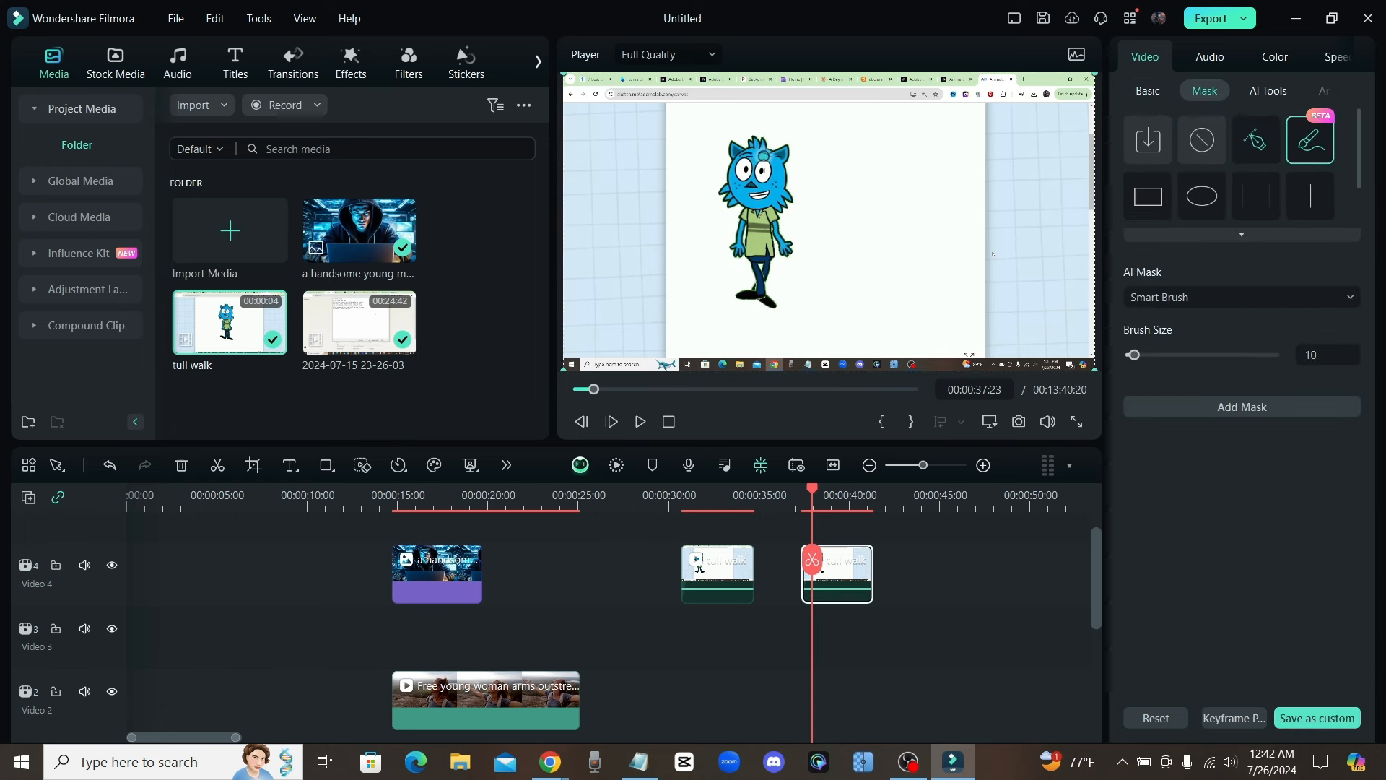
left_click_drag(767, 247, 759, 162)
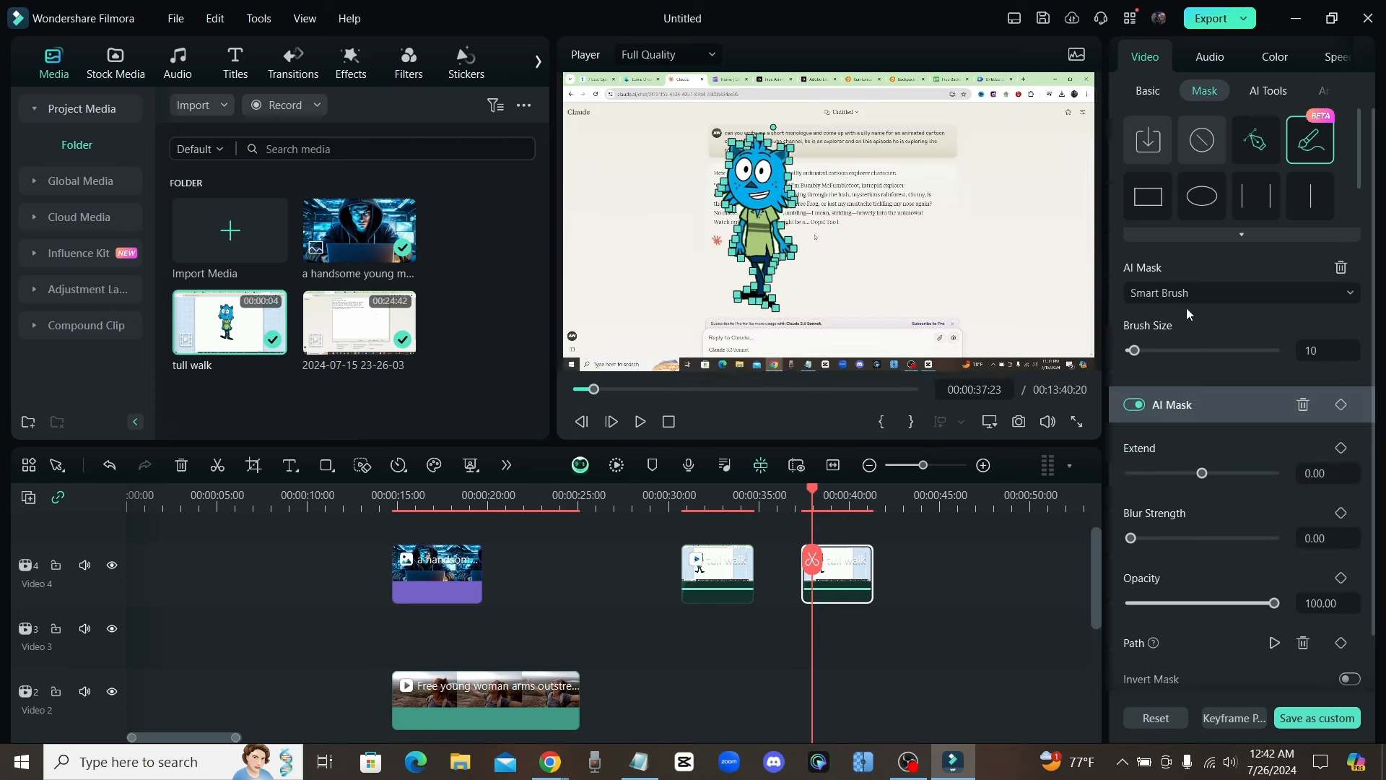
scroll(1208, 374, "down", 2)
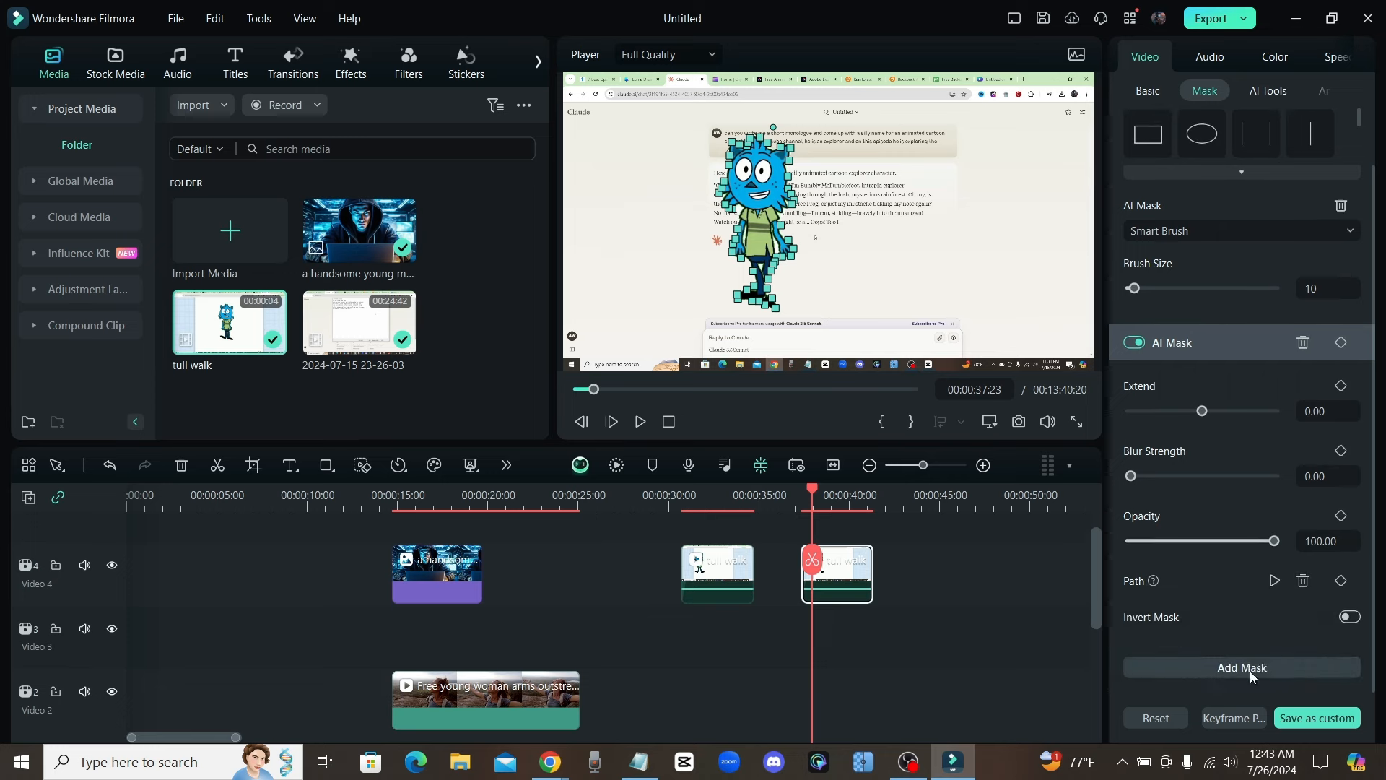
left_click(1256, 667)
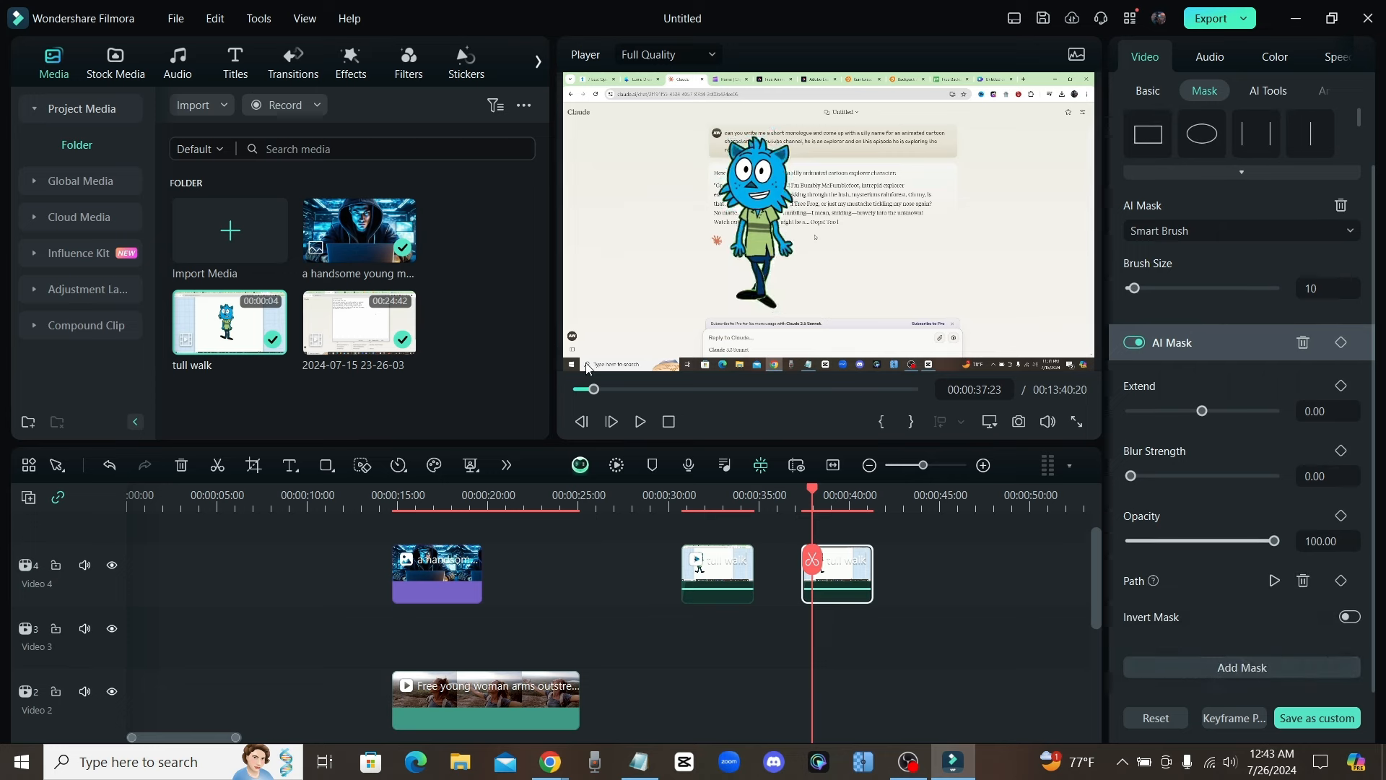
Preview the masked tull walk clip, invert its AI mask and play it again
left_click(641, 421)
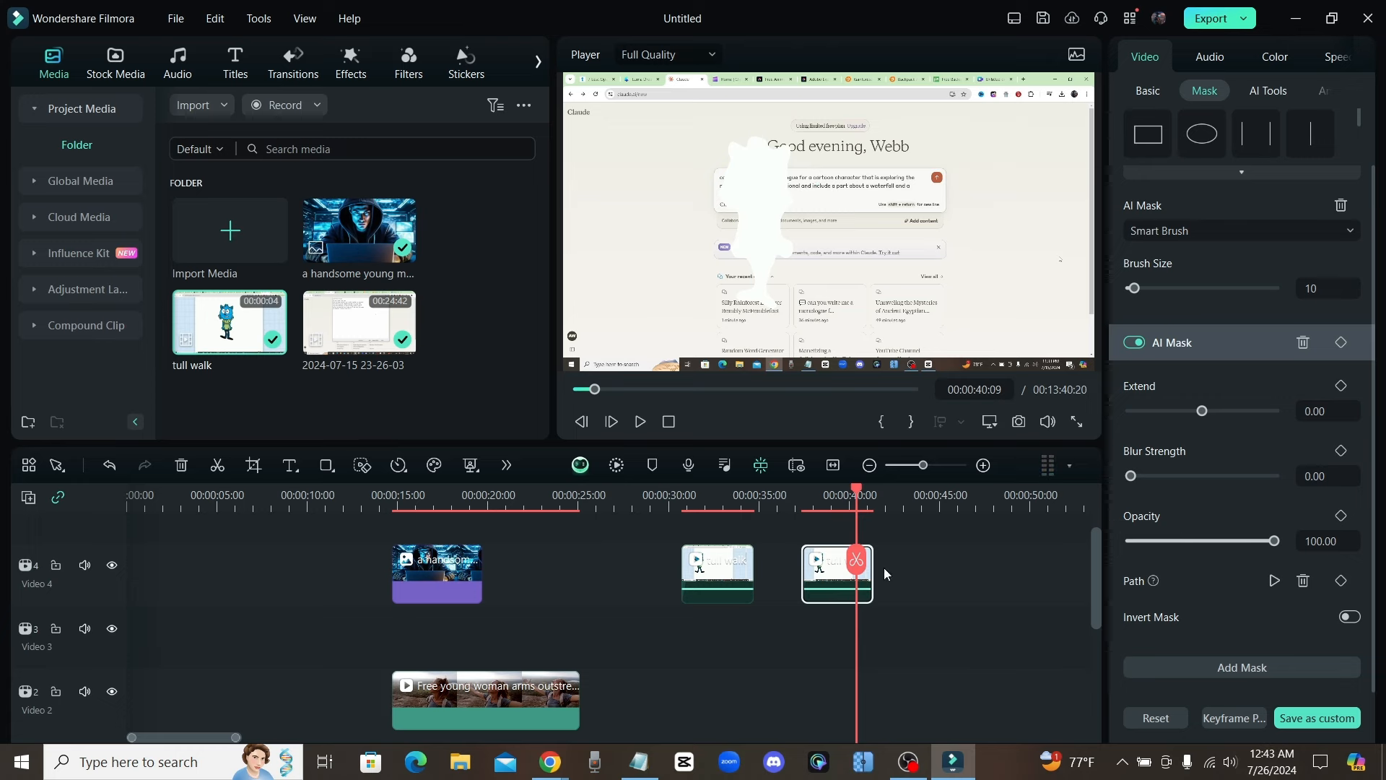
left_click_drag(859, 497, 806, 496)
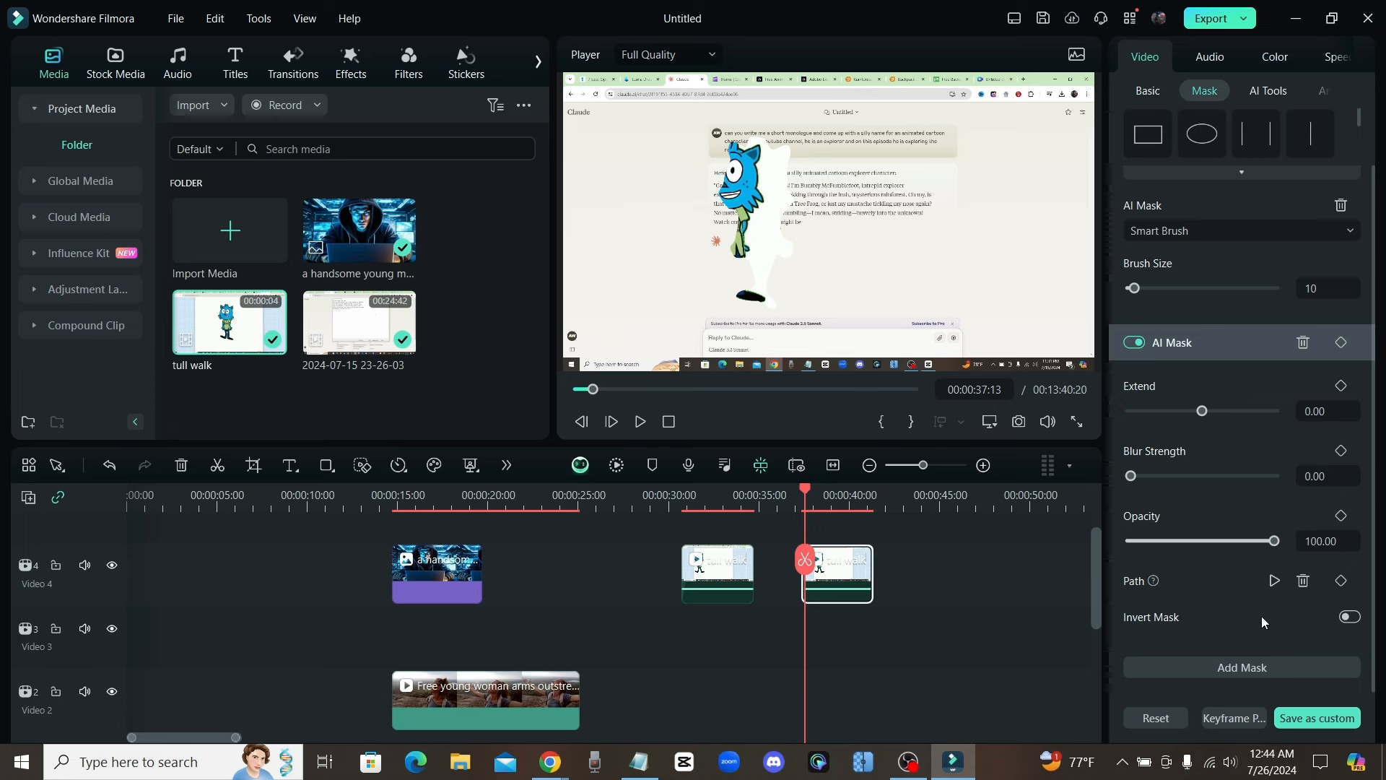
left_click(1348, 617)
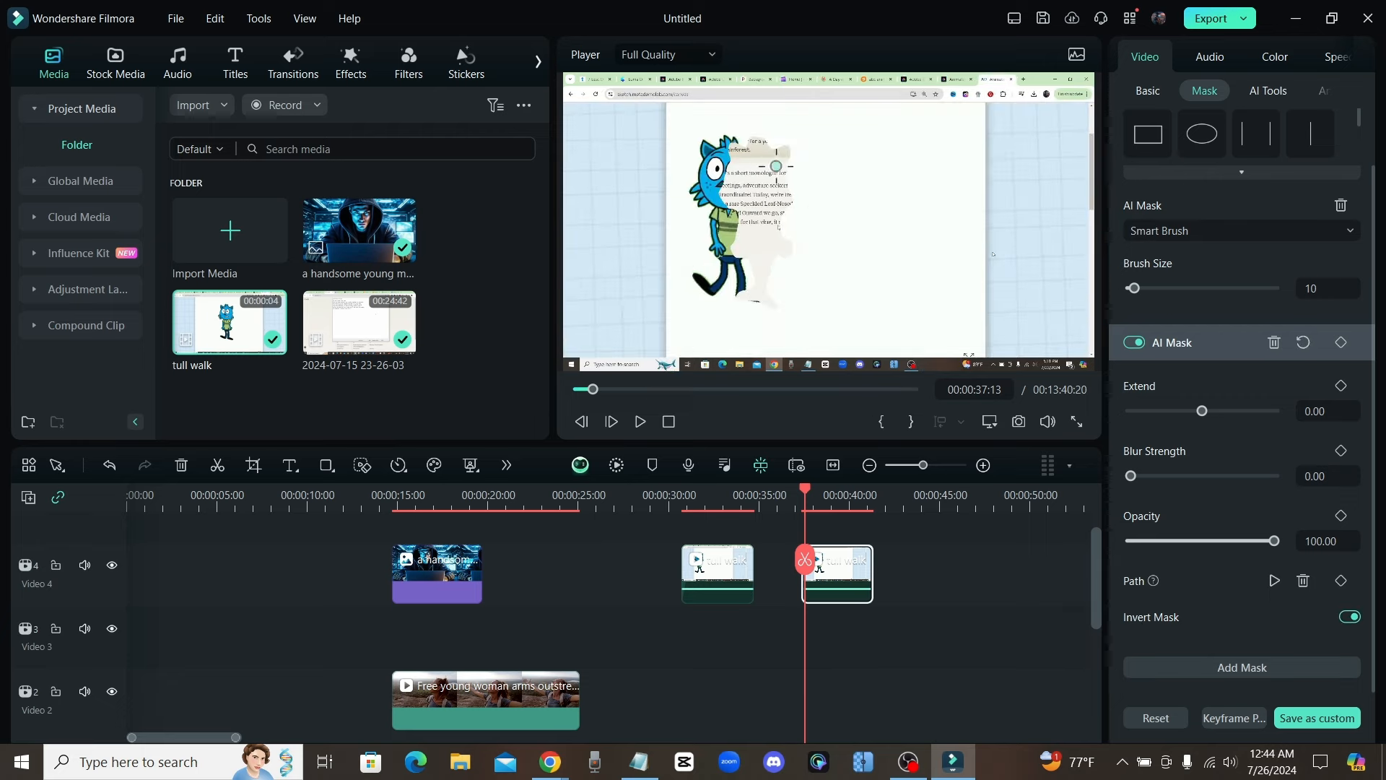
left_click(640, 423)
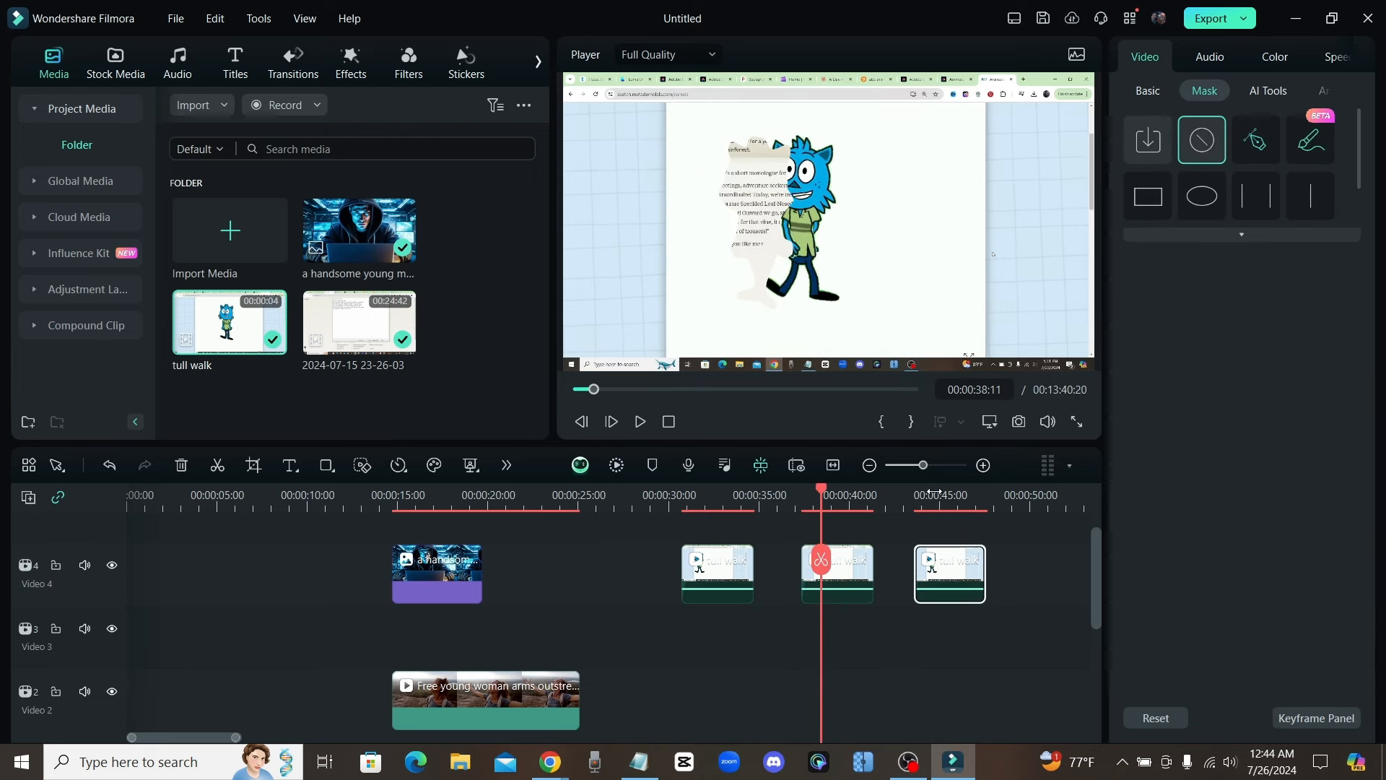
Turn on Motion Tracking for the third tull walk clip on Video 4
left_click(935, 493)
left_click_drag(935, 493, 932, 494)
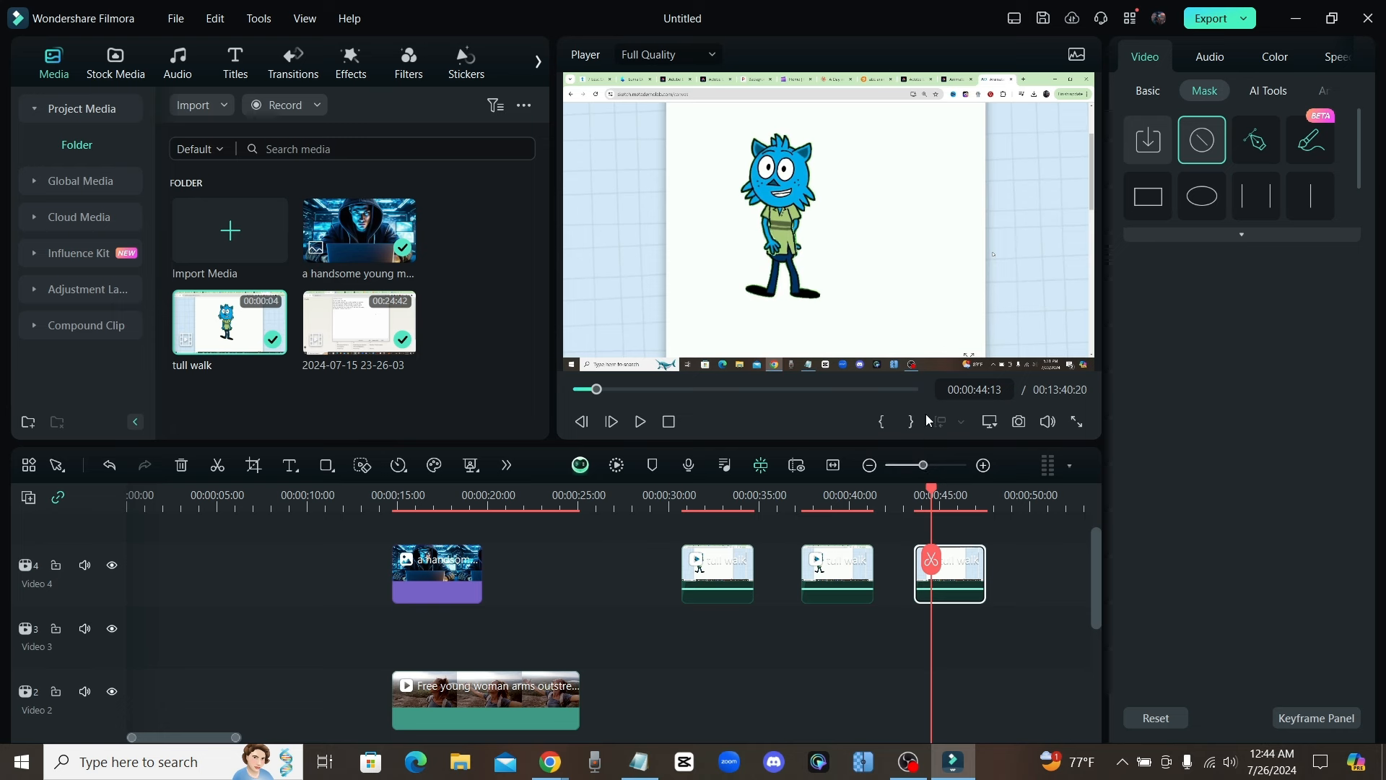
left_click(1151, 91)
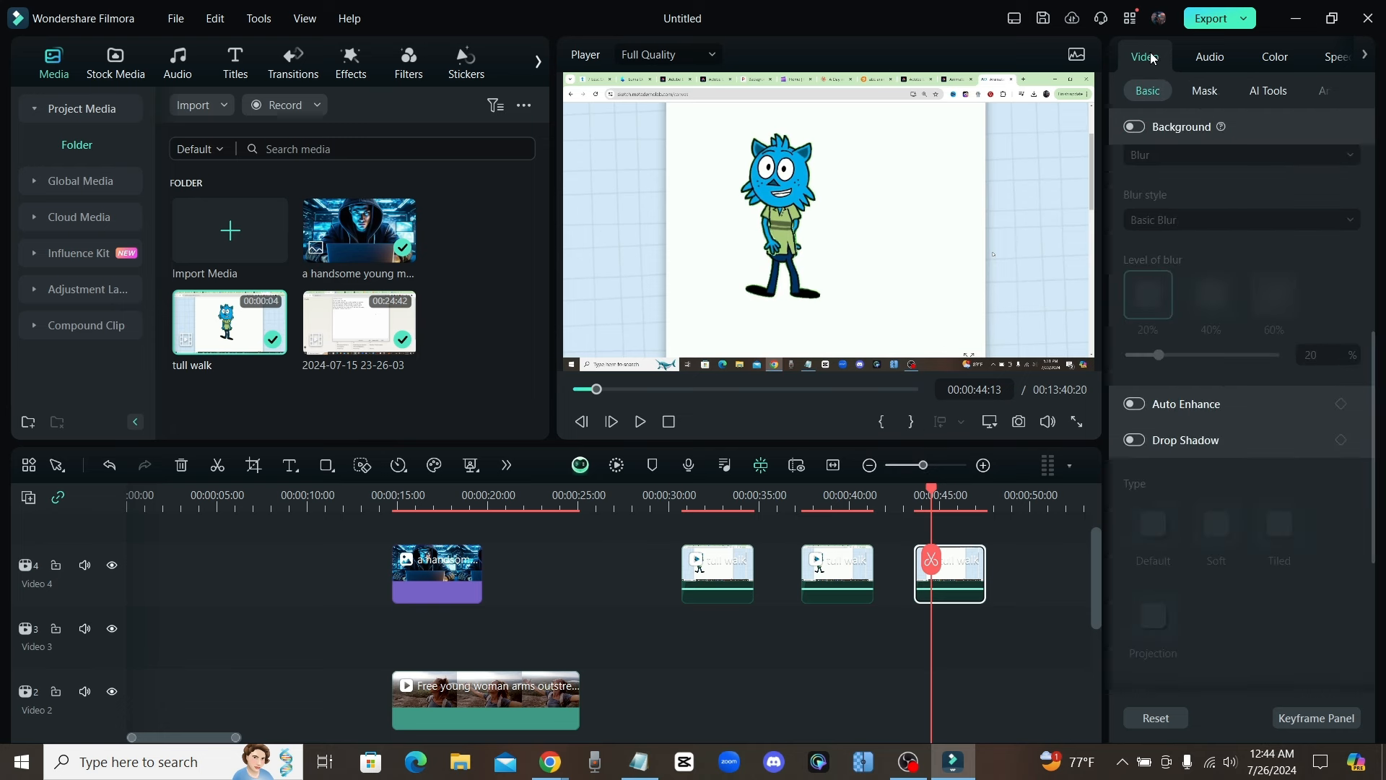
left_click(1263, 94)
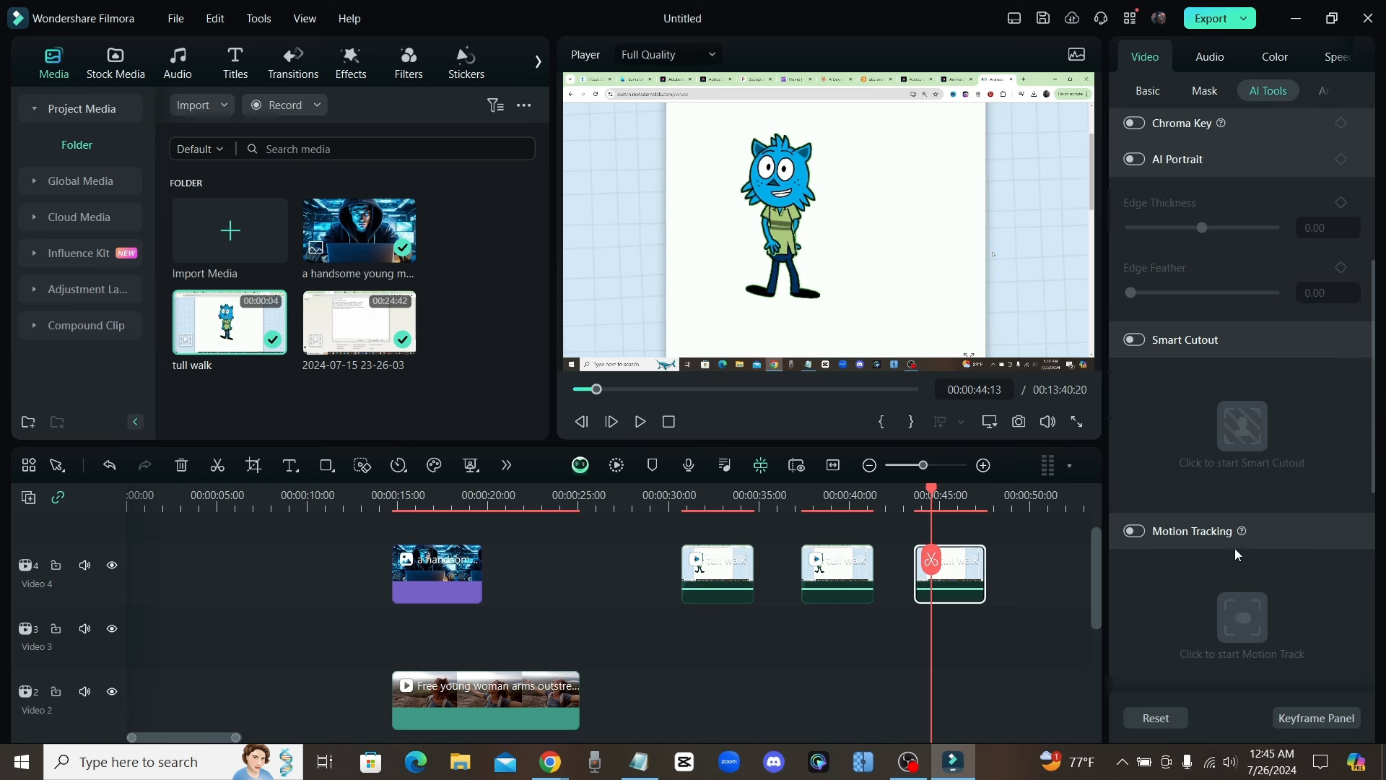
scroll(1228, 520, "down", 2)
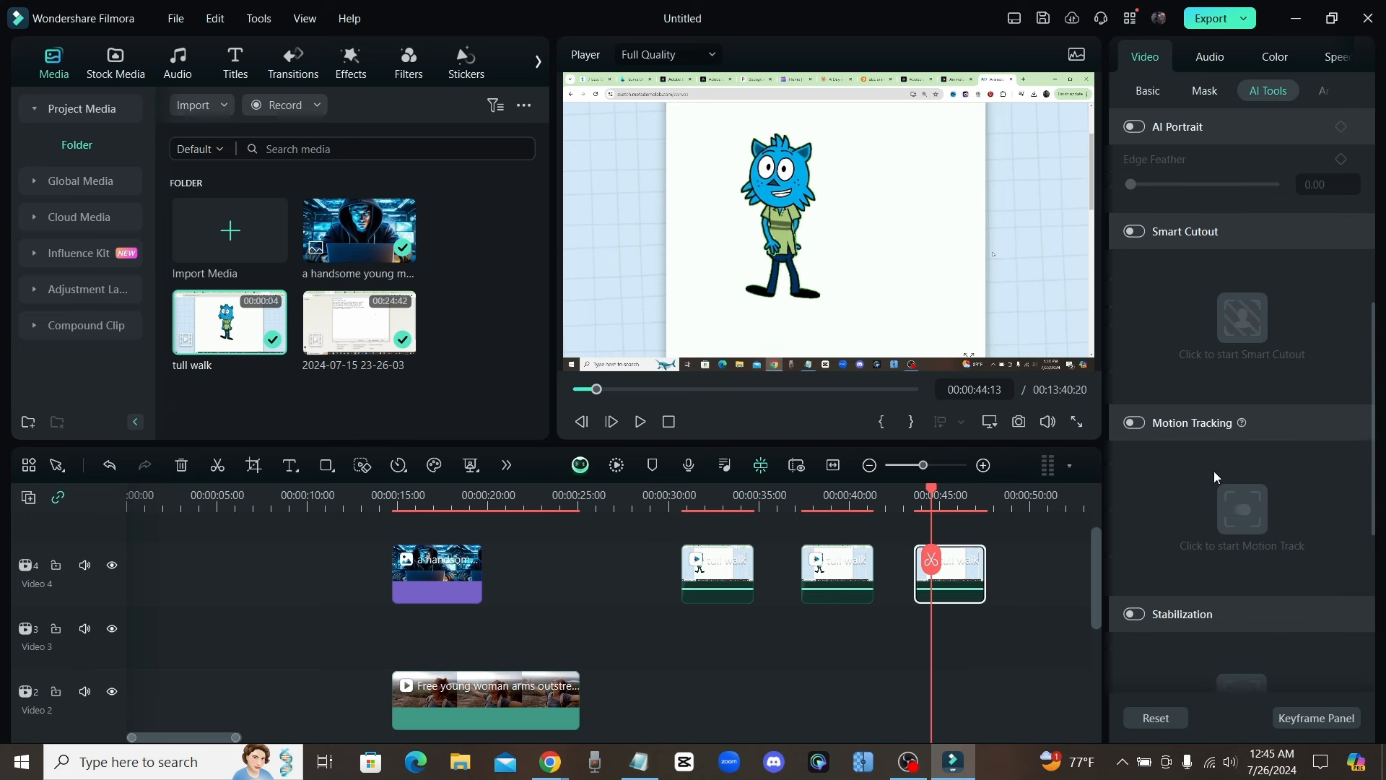
left_click(1133, 424)
Fit the tracking box around the whole cartoon character at the start of the clip and run the motion track
left_click_drag(834, 215, 716, 309)
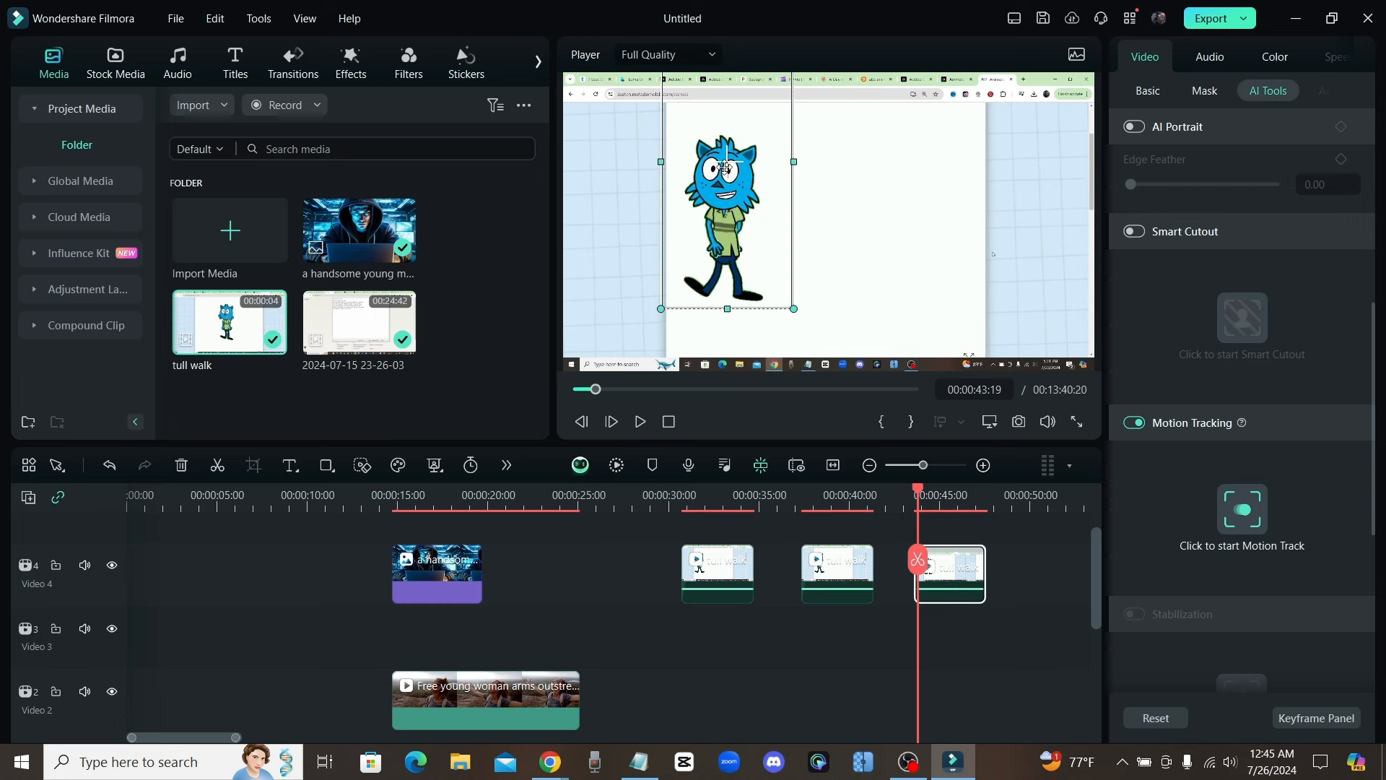
left_click_drag(724, 167, 723, 224)
left_click_drag(792, 364, 783, 315)
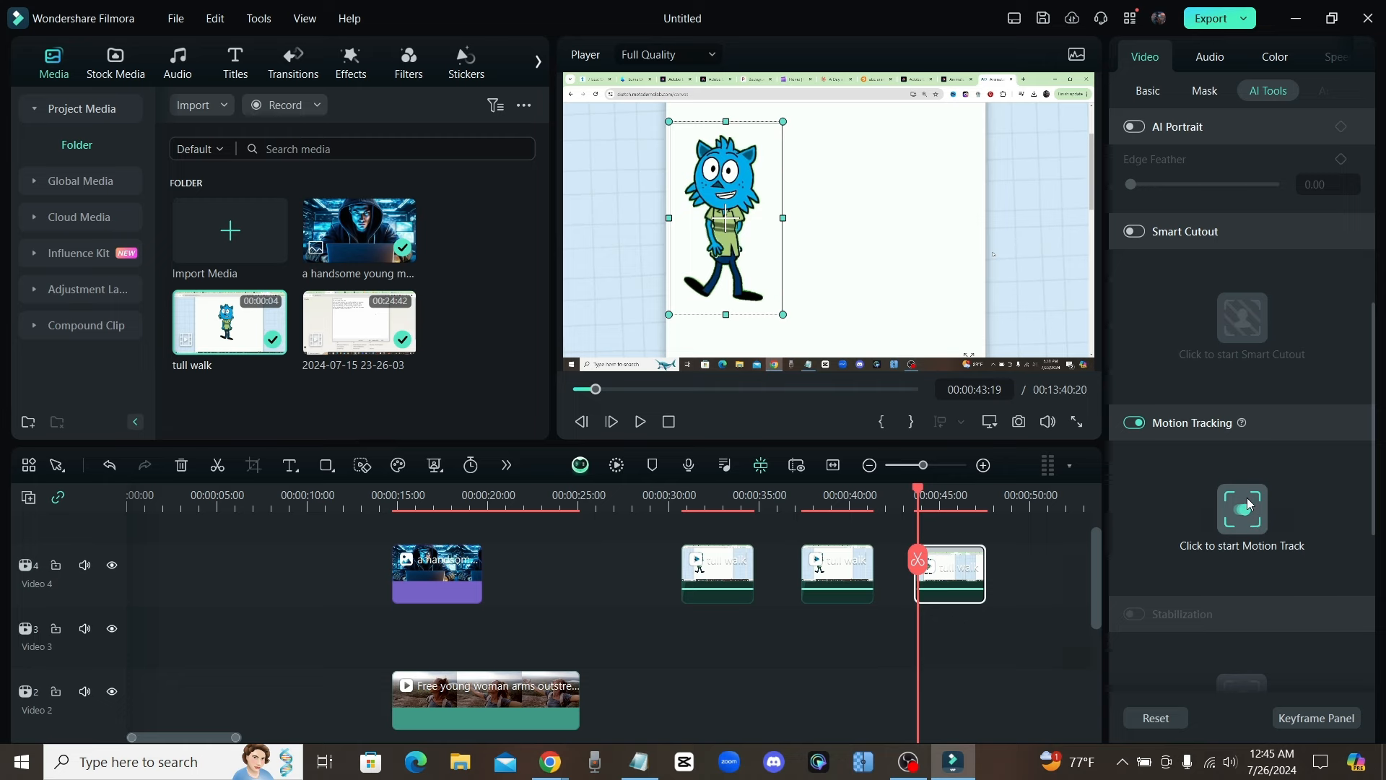
left_click(1250, 504)
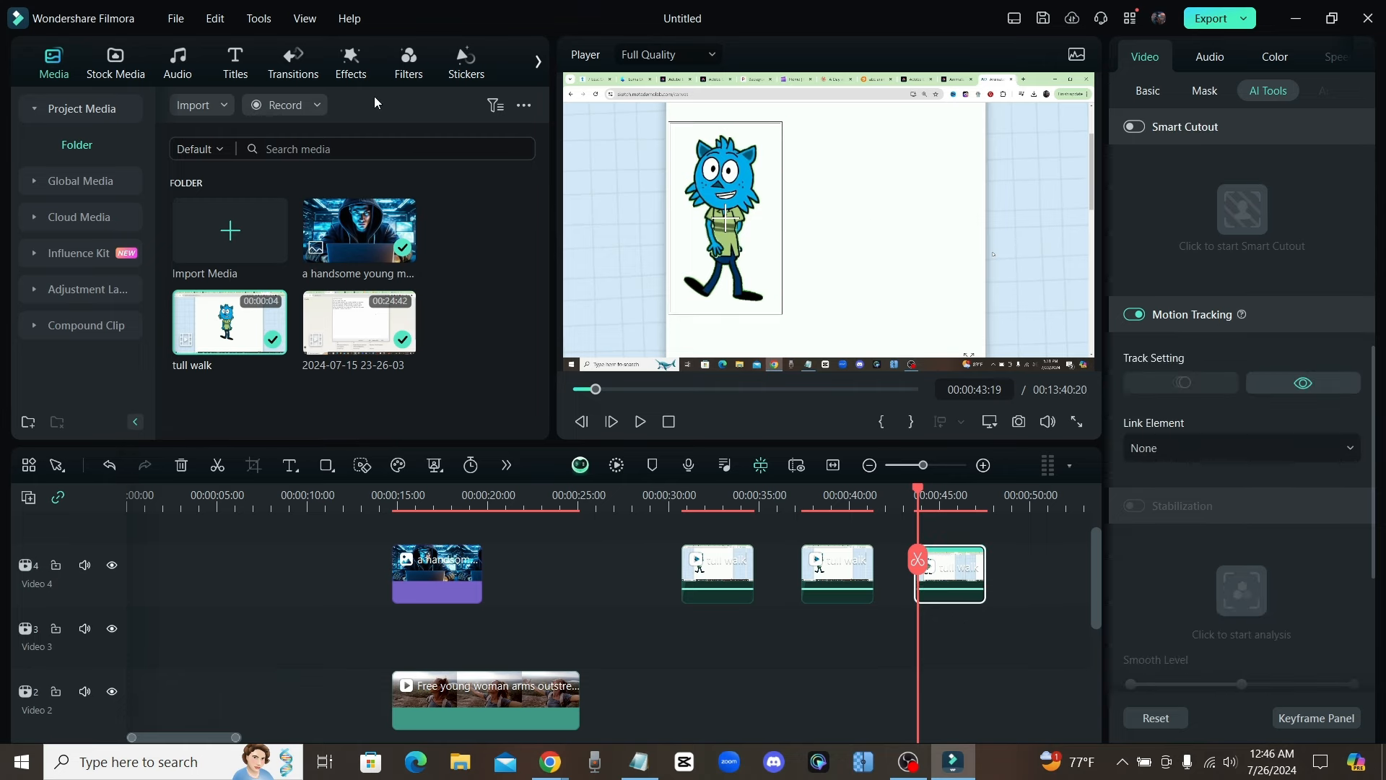
Add the Trending ??? sticker above the third tull walk clip and shrink it to sit over the cartoon character's head
left_click(463, 70)
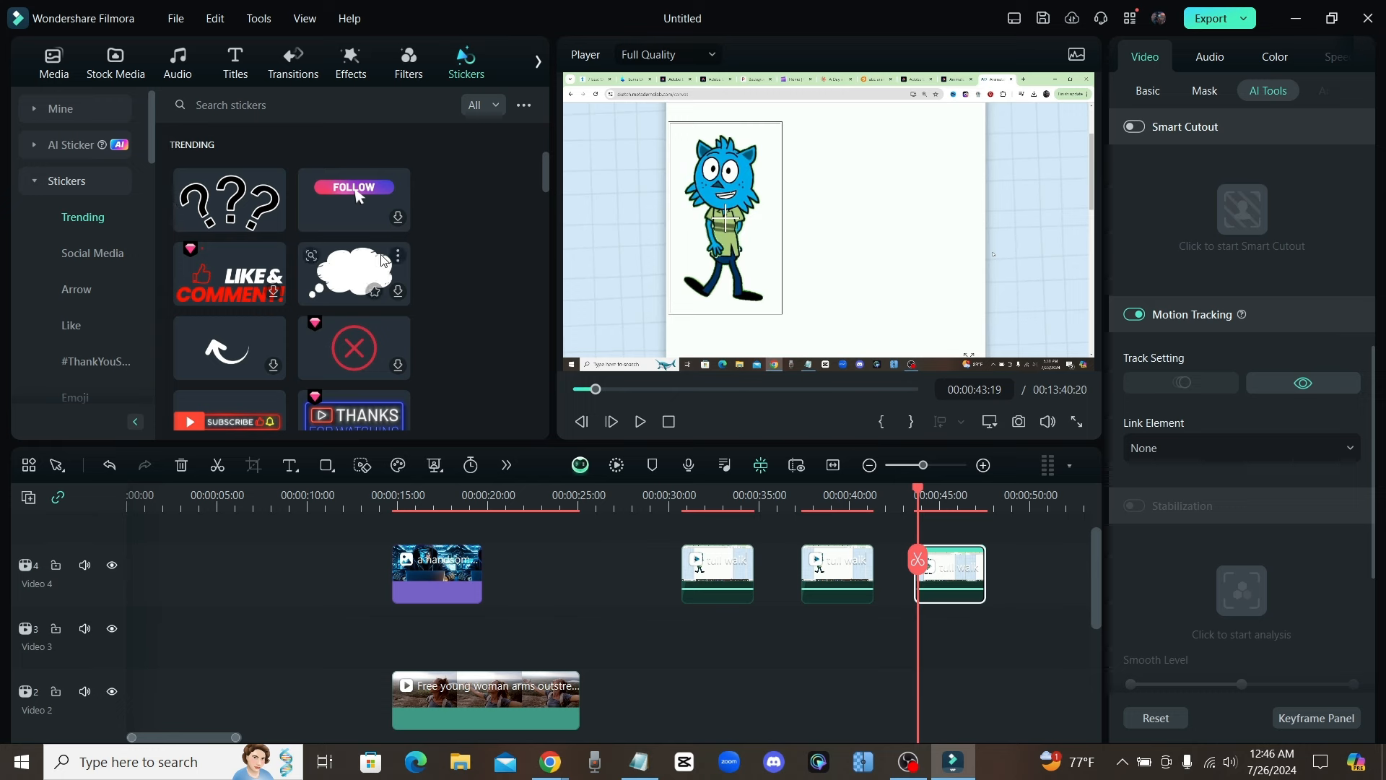
left_click_drag(258, 218, 931, 589)
left_click_drag(832, 164, 830, 164)
left_click_drag(930, 202, 821, 135)
Link the ??? sticker to the motion track of the third tull walk clip on Video 4
left_click(952, 687)
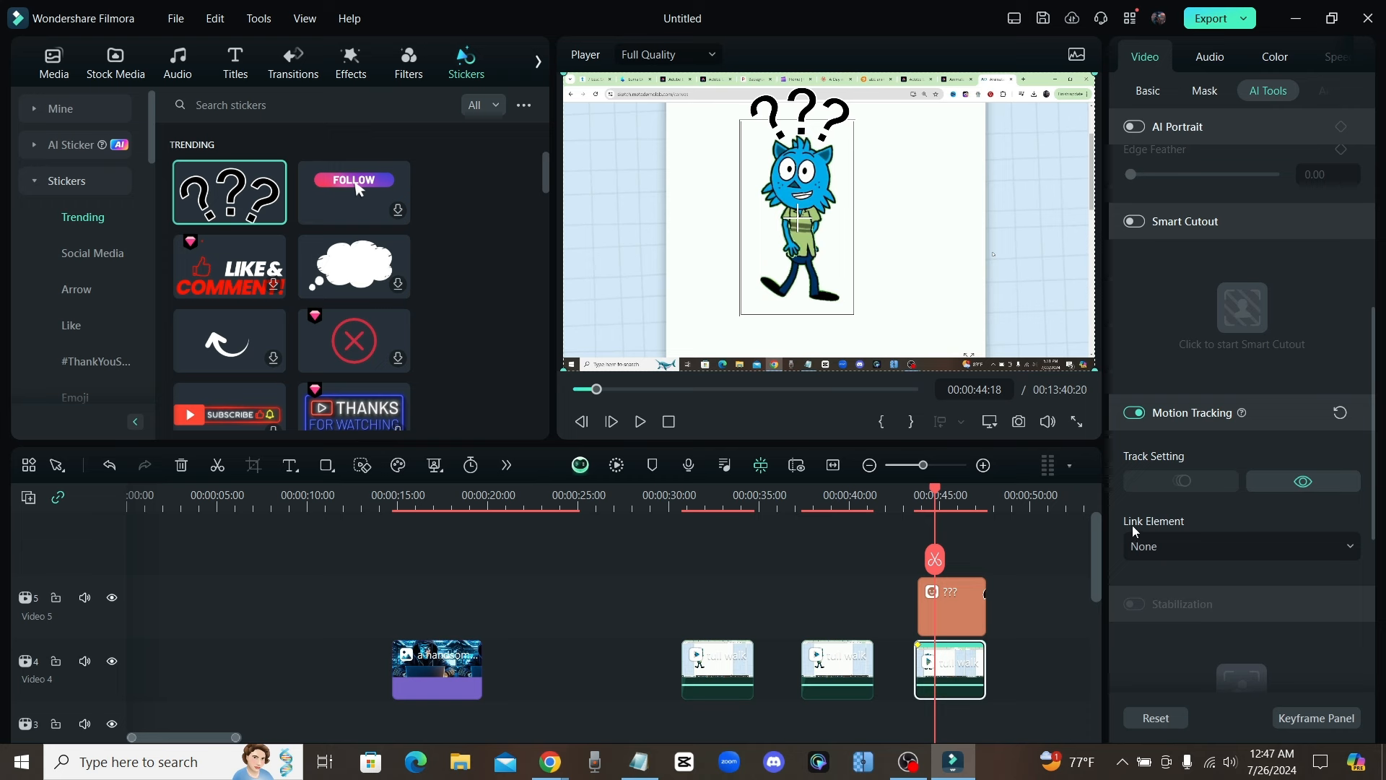
left_click(1167, 548)
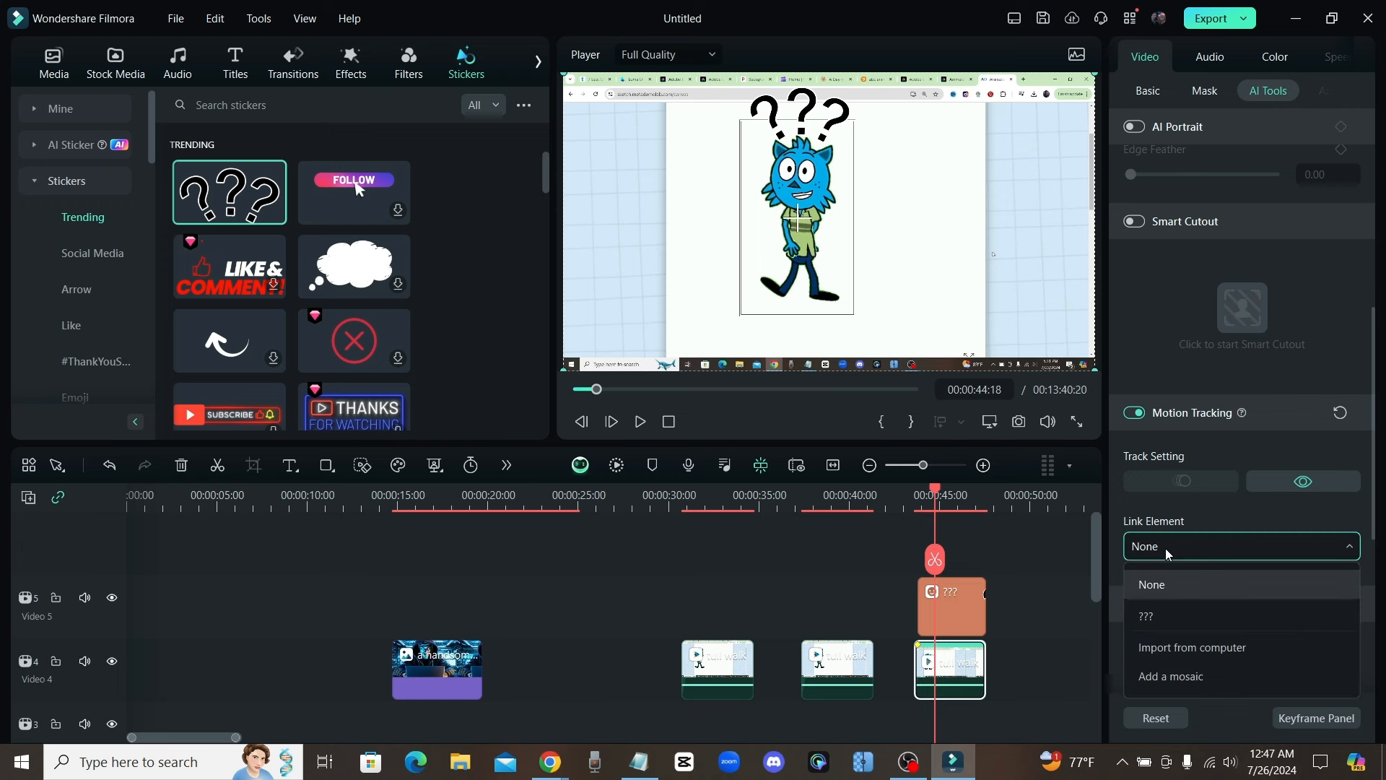
left_click(1154, 618)
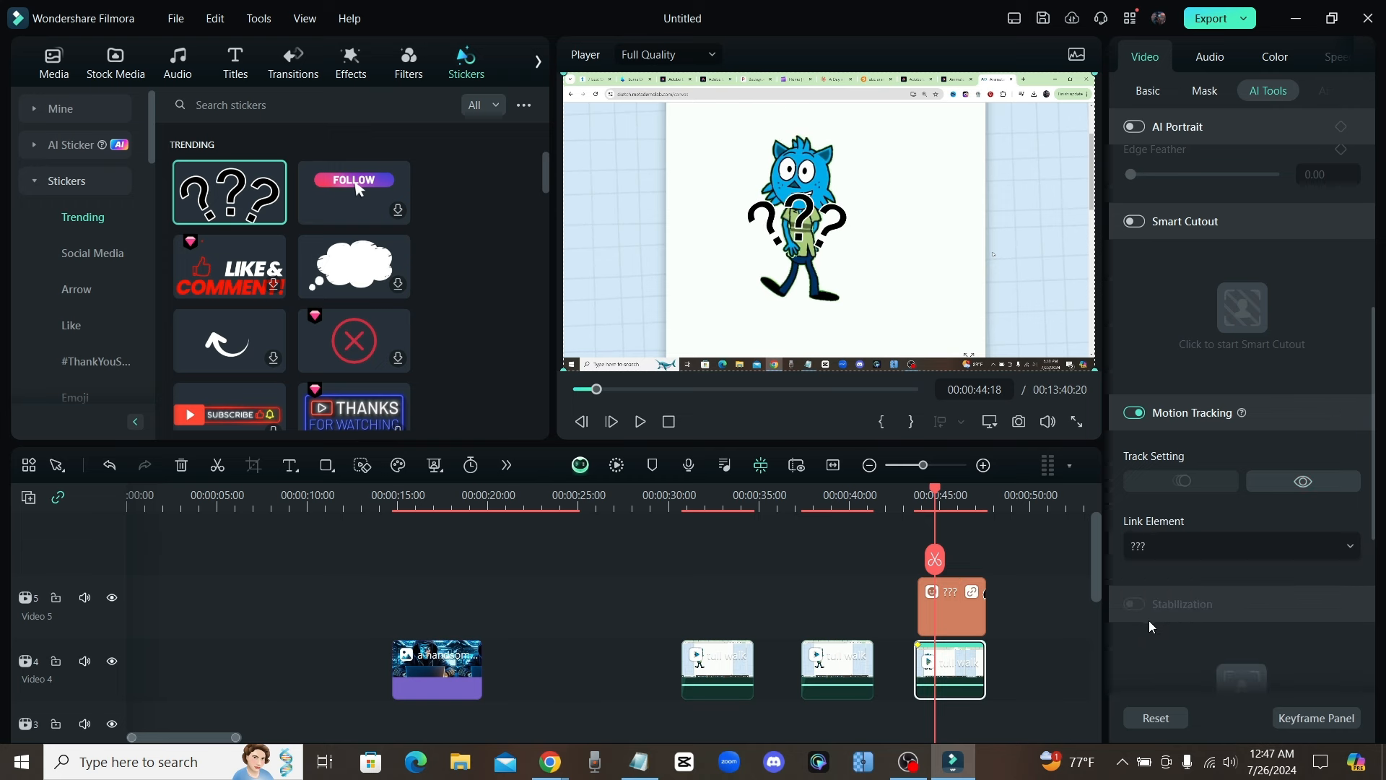
Move the linked question marks back above the character's head and scrub through the clip to check the tracking
left_click_drag(767, 214, 795, 120)
left_click(929, 508)
left_click_drag(929, 509, 973, 511)
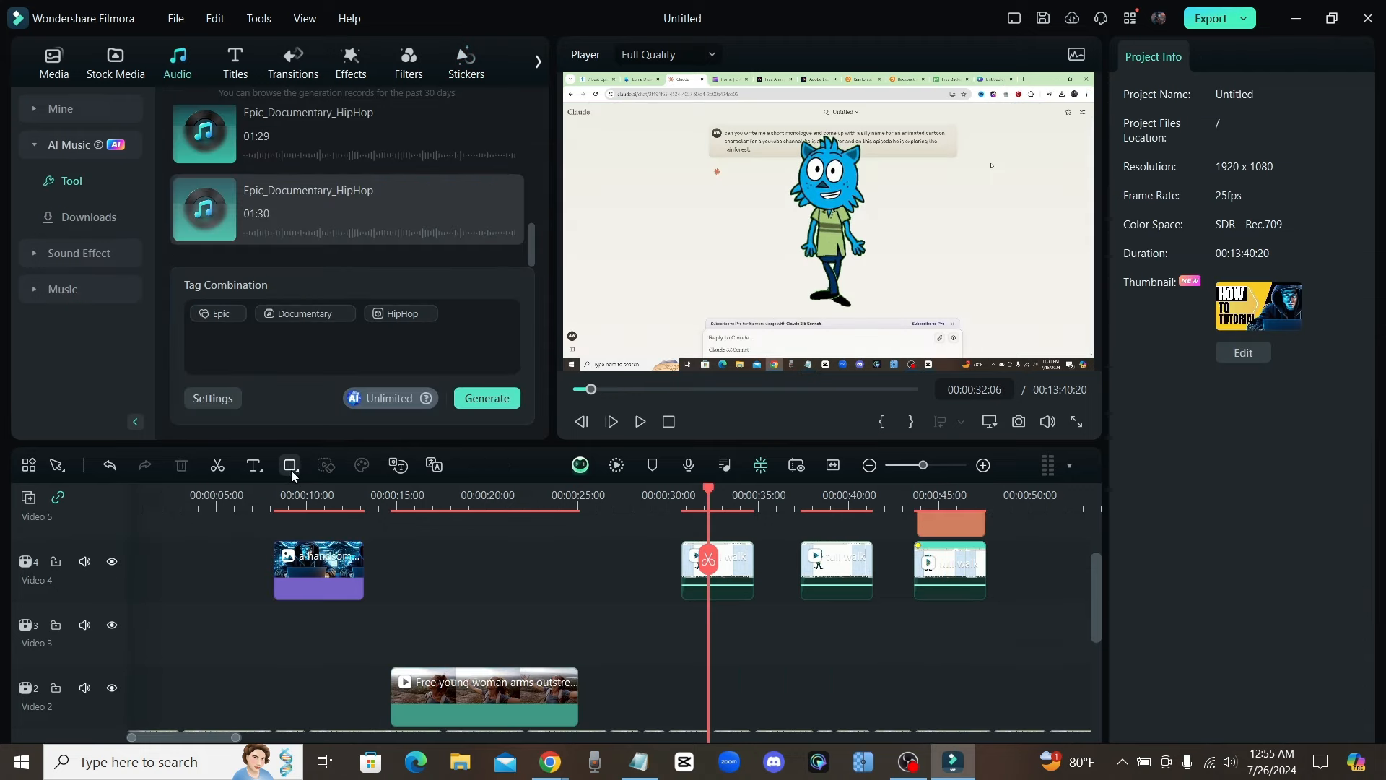
Draw an arrow shape over the video, pointing at the first line of the Claude prompt text
left_click(293, 470)
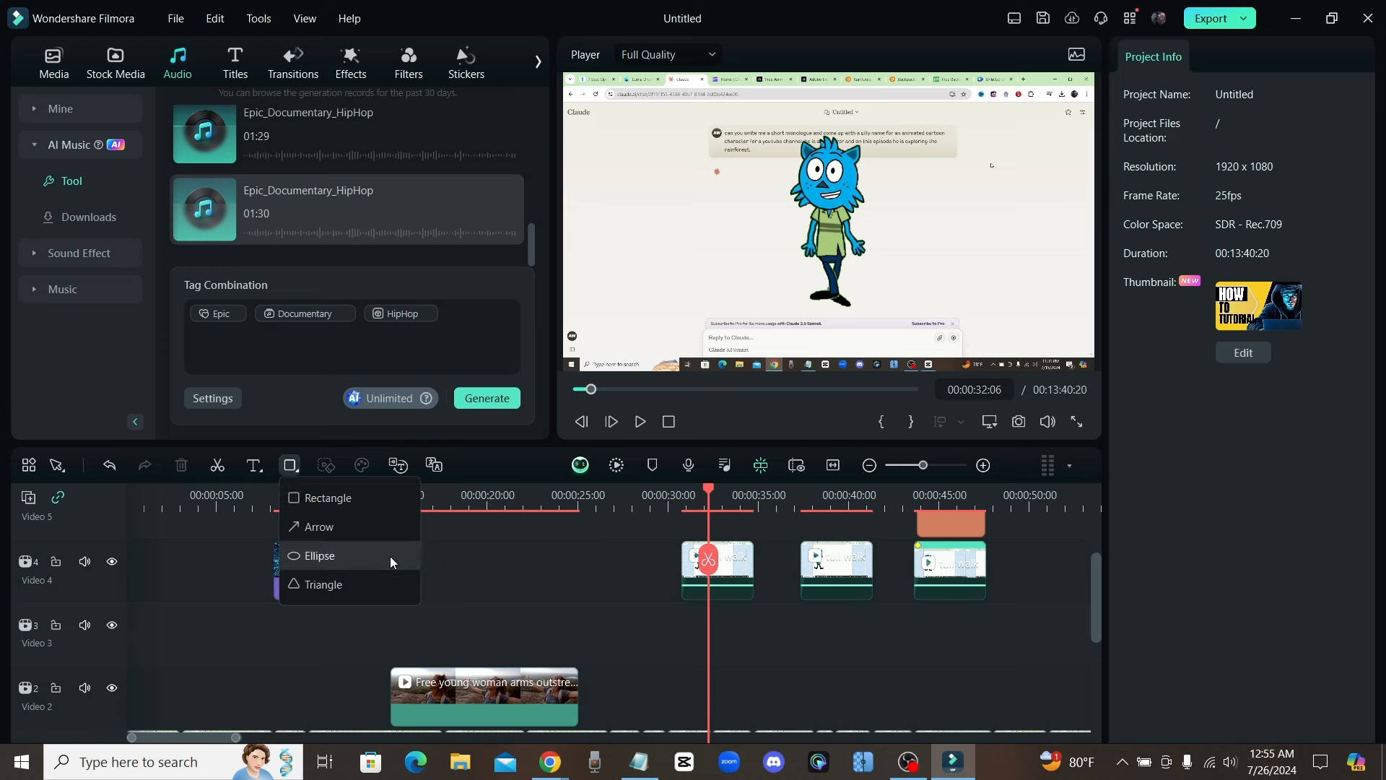
left_click(288, 436)
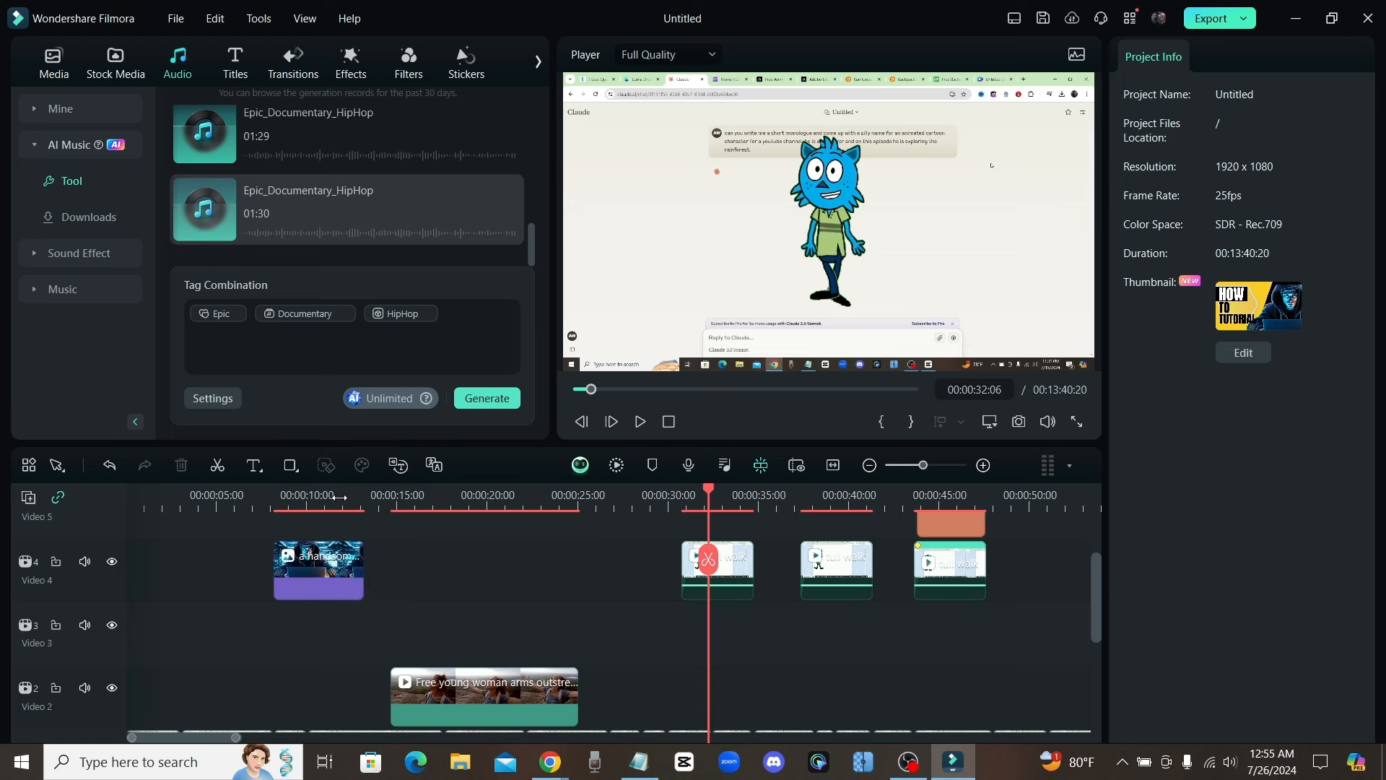
left_click(292, 466)
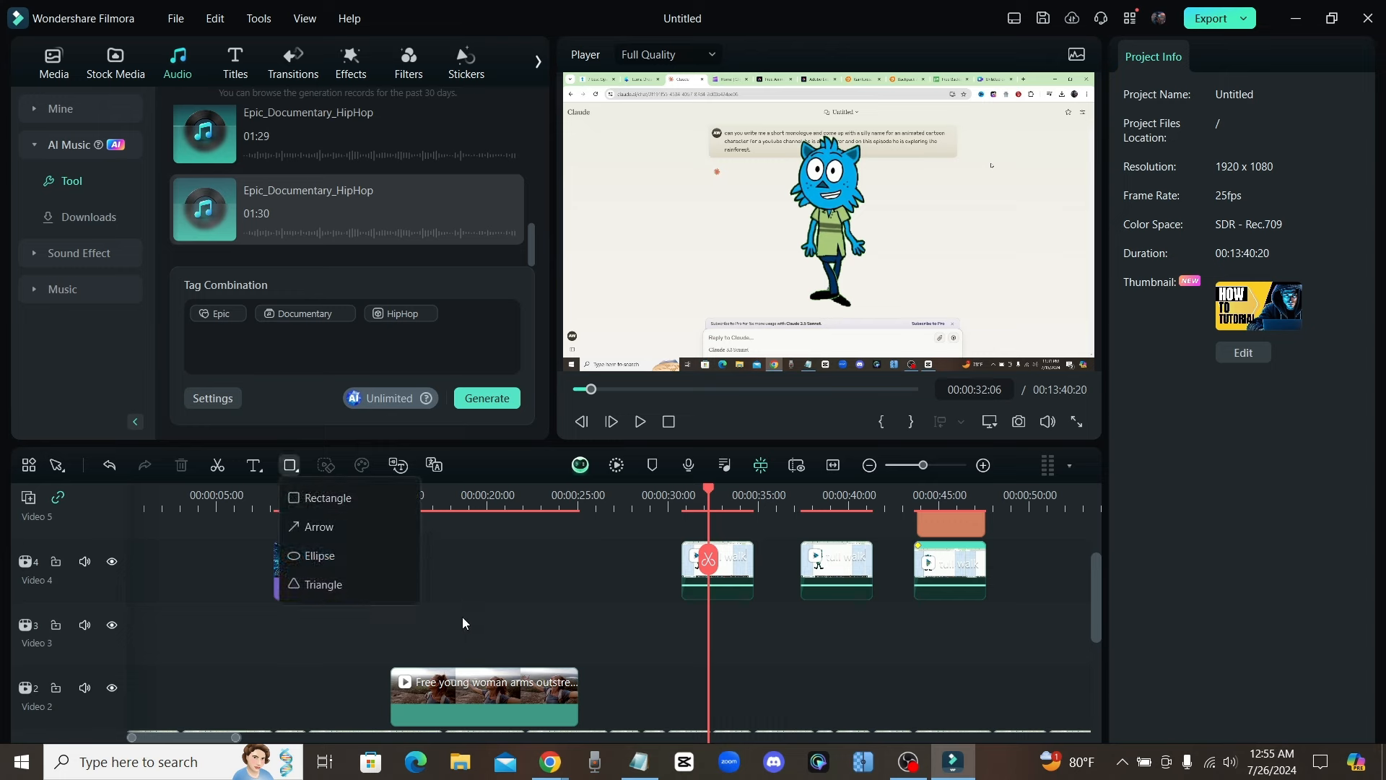
left_click(349, 527)
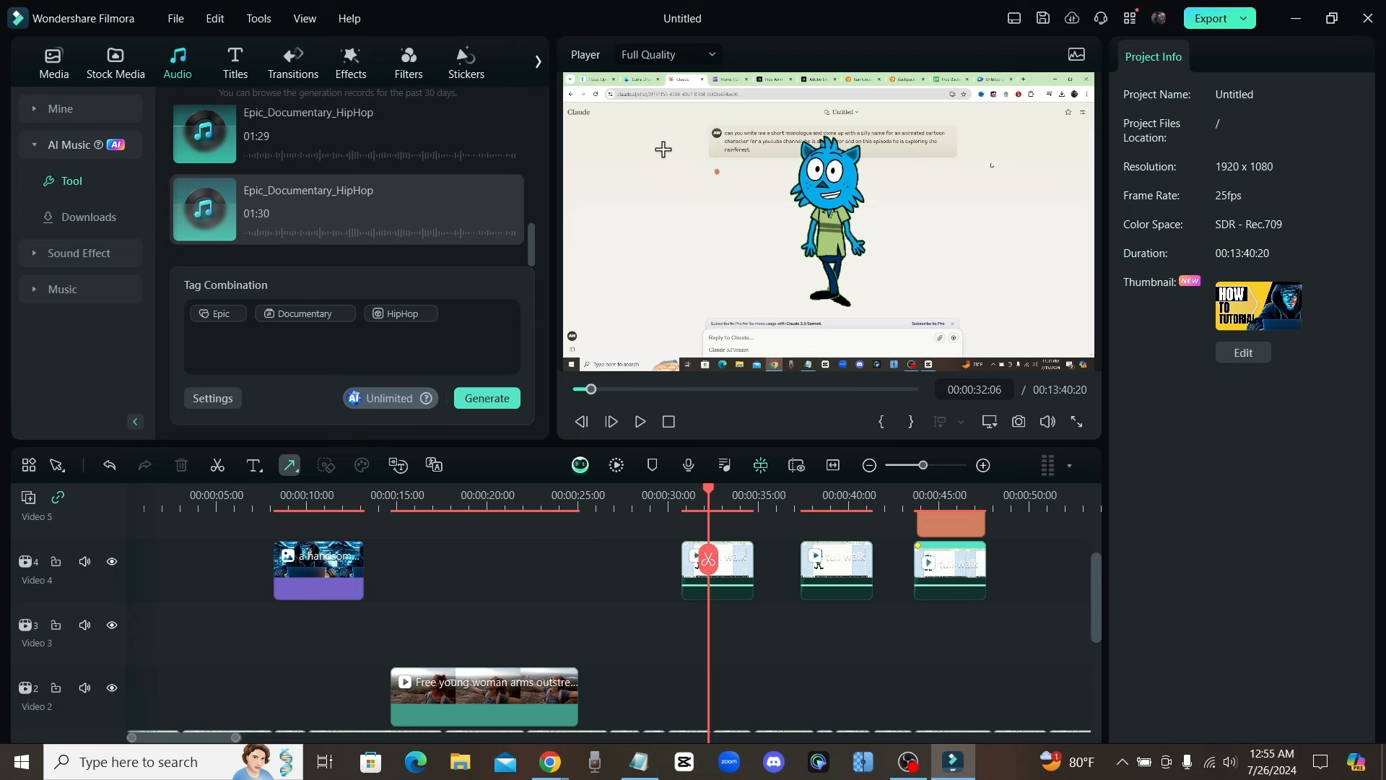
left_click_drag(636, 127, 720, 162)
Give the arrow a green fill colour and set its opacity to 36%
scroll(1272, 394, "up", 5)
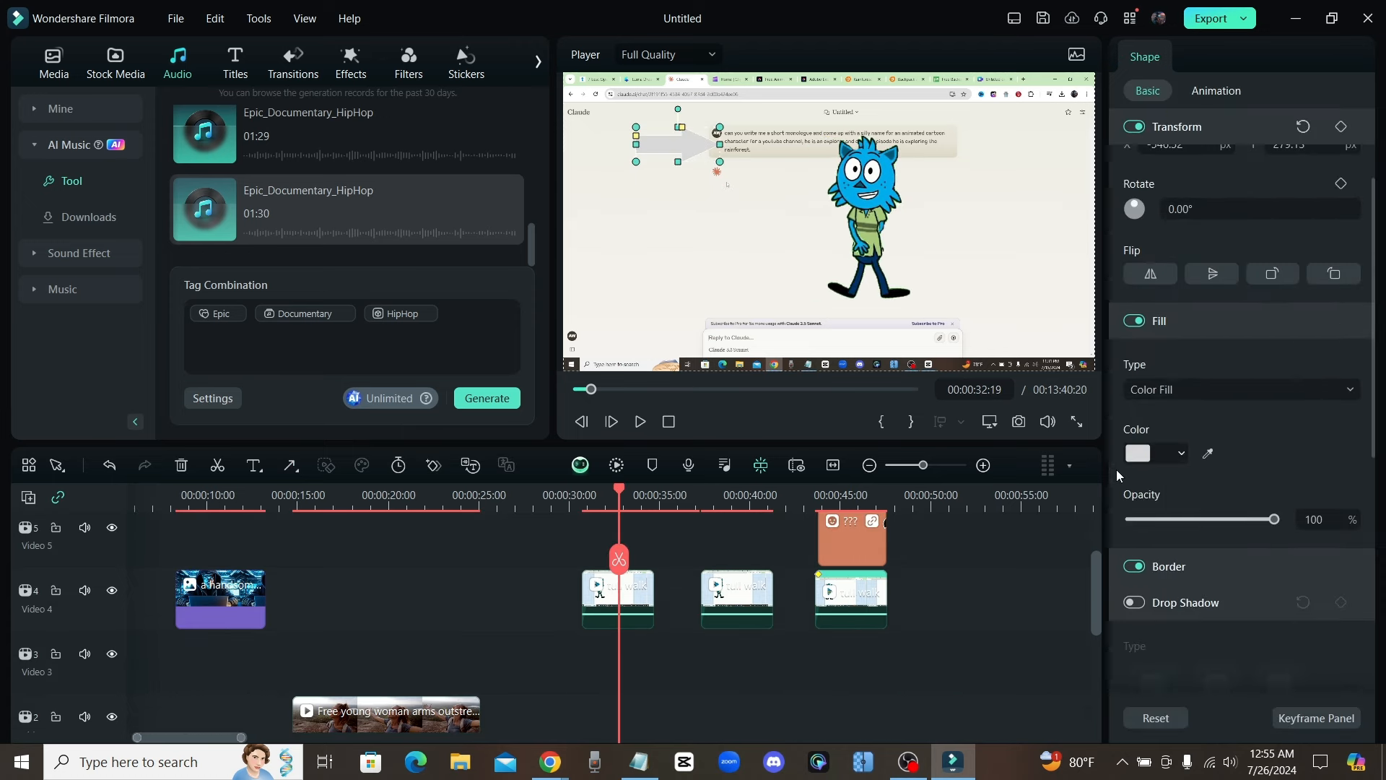
left_click(1140, 455)
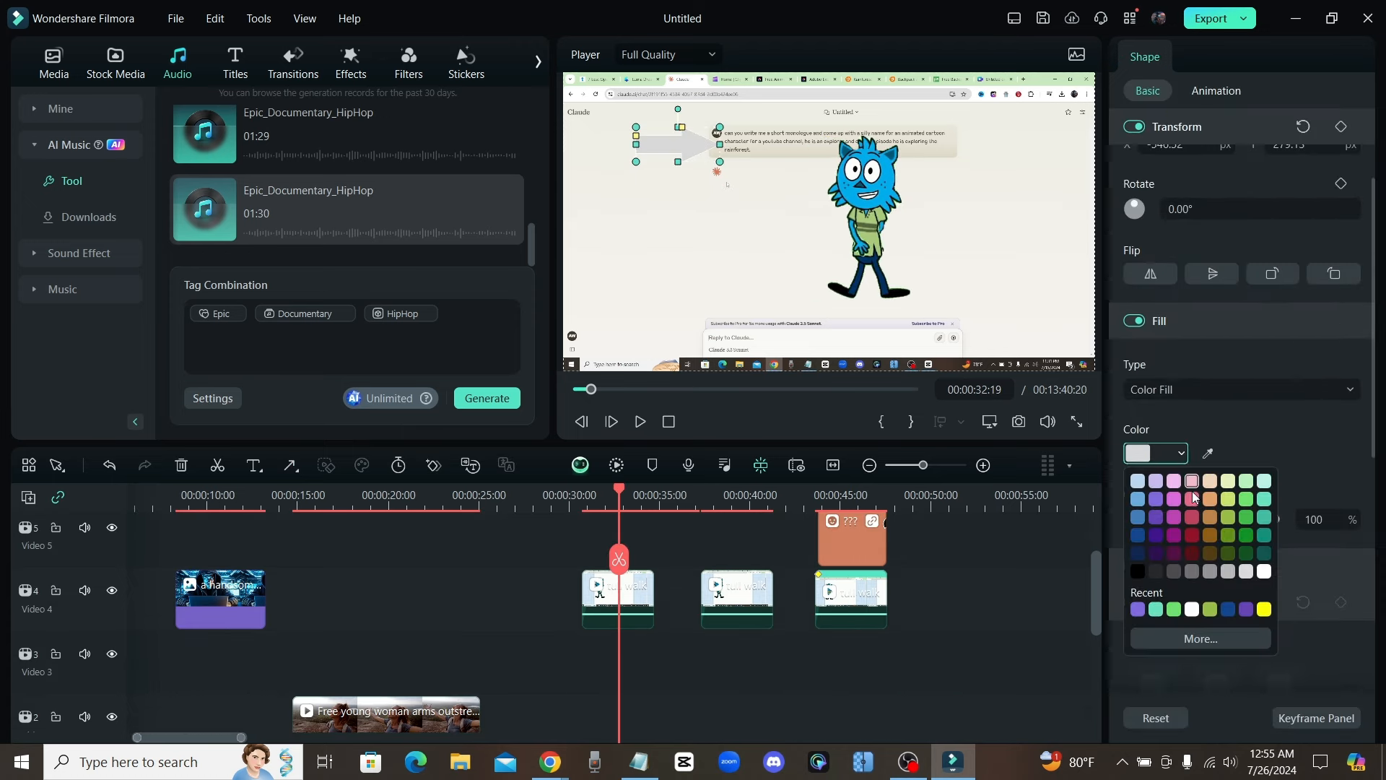
left_click(1247, 518)
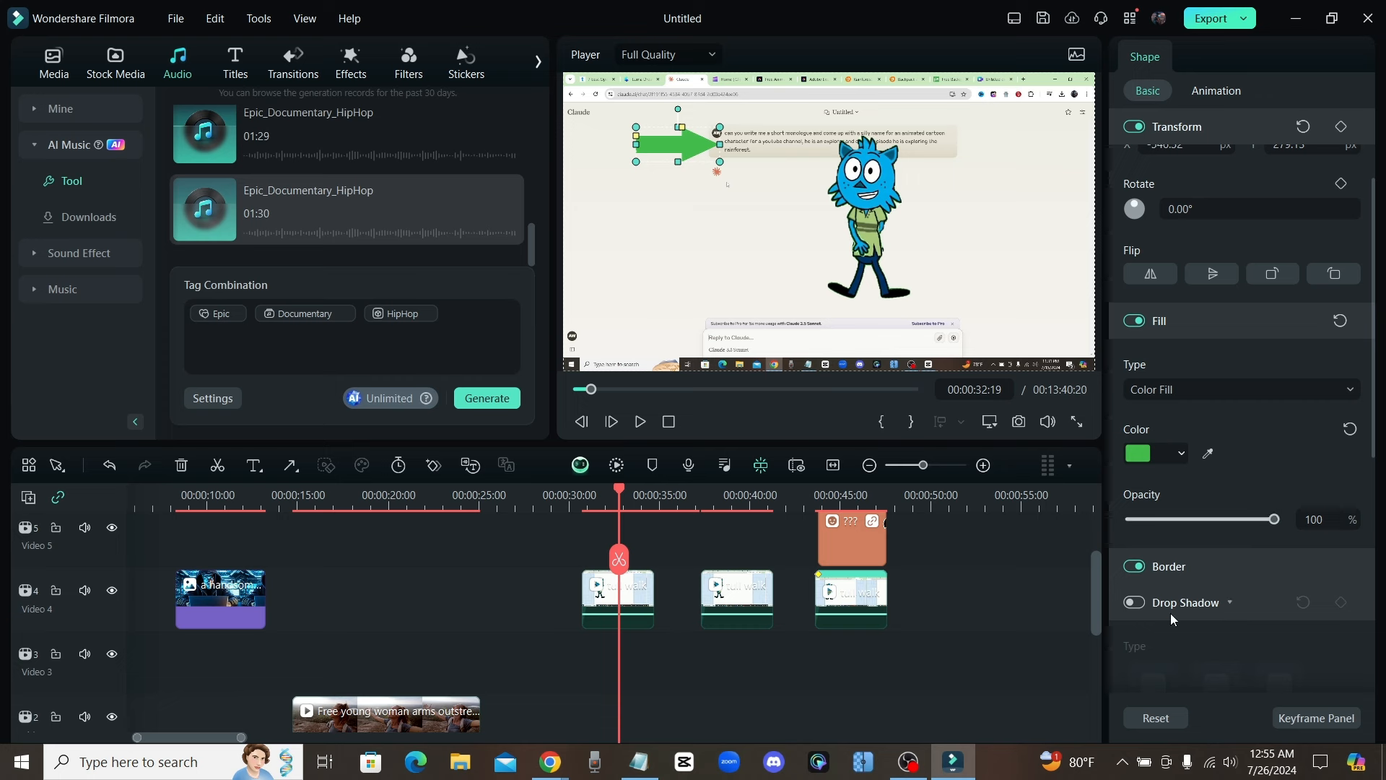
left_click_drag(1273, 519, 1184, 518)
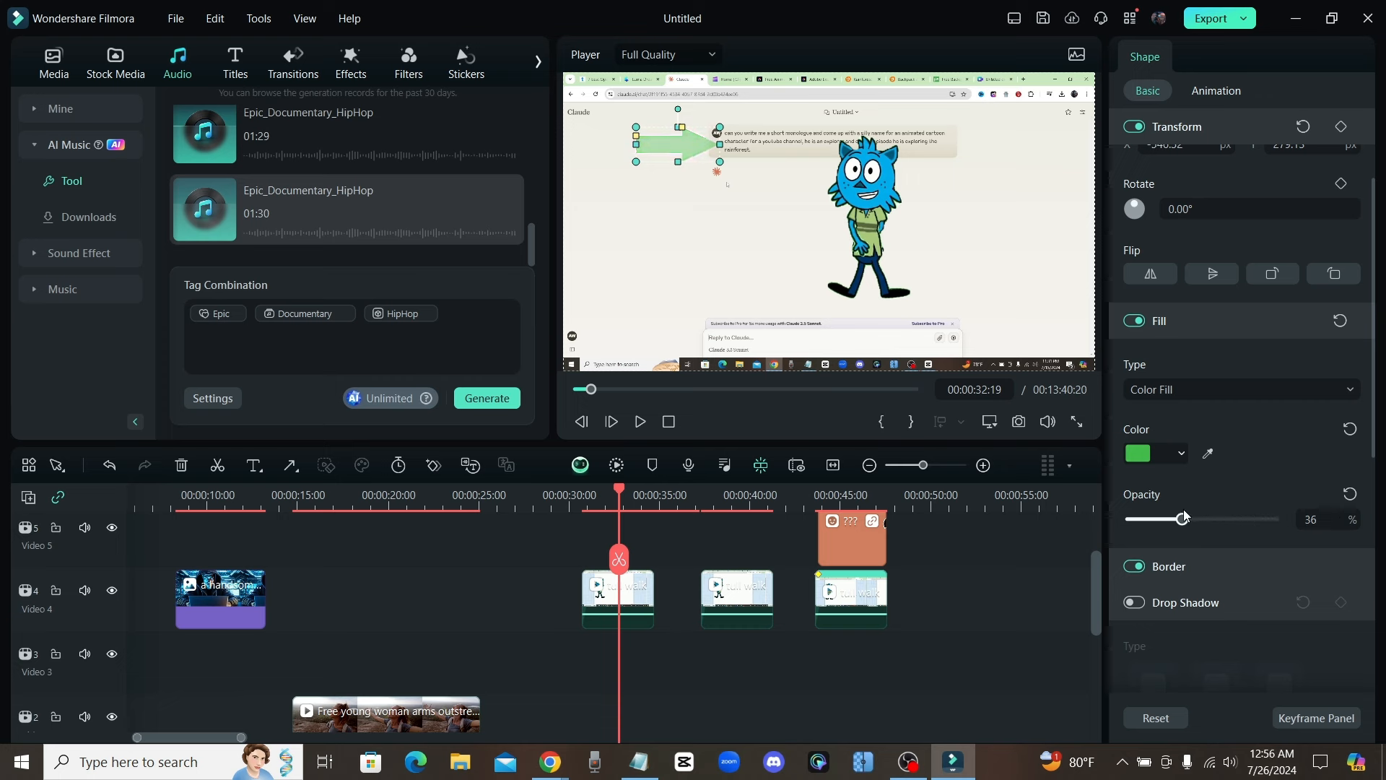
Draw an ellipse shape that covers the whole Claude prompt text beside the arrow
left_click(293, 469)
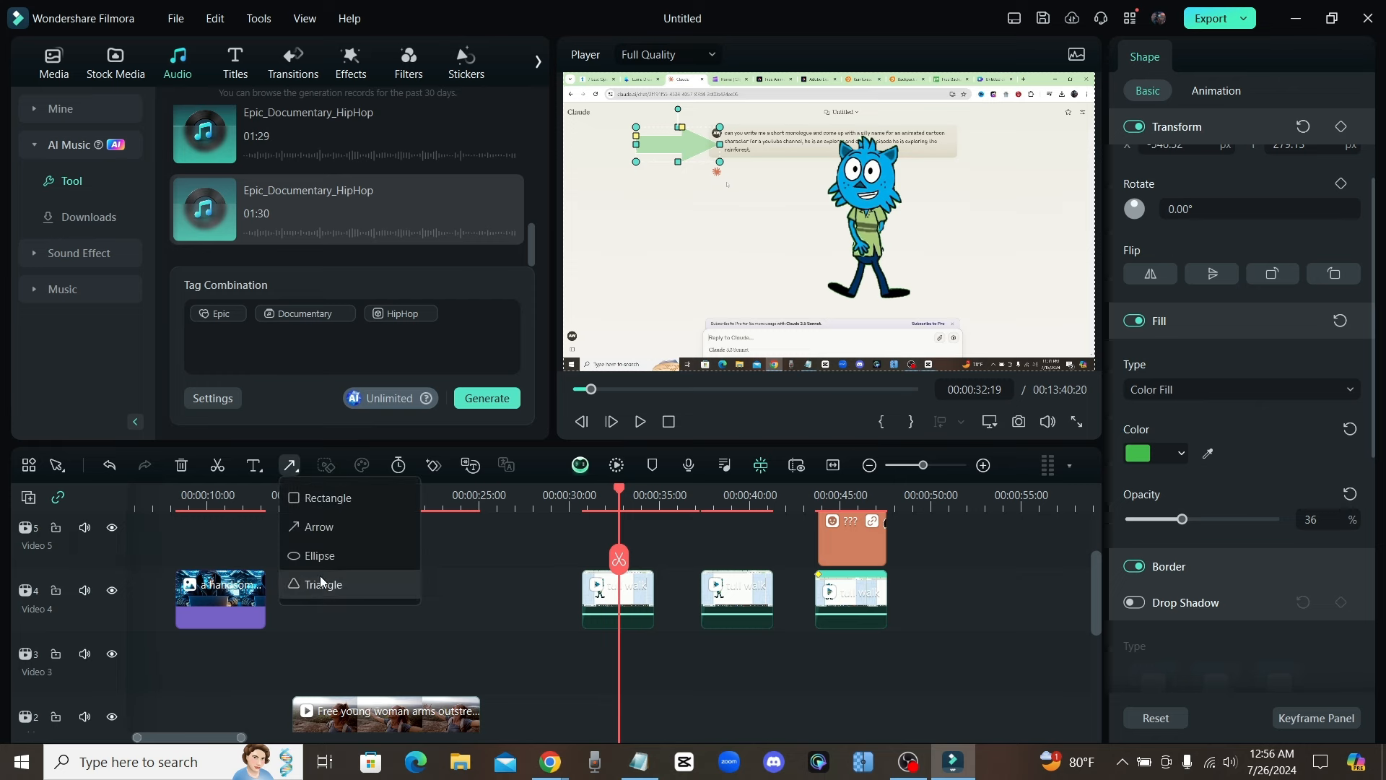
left_click(329, 556)
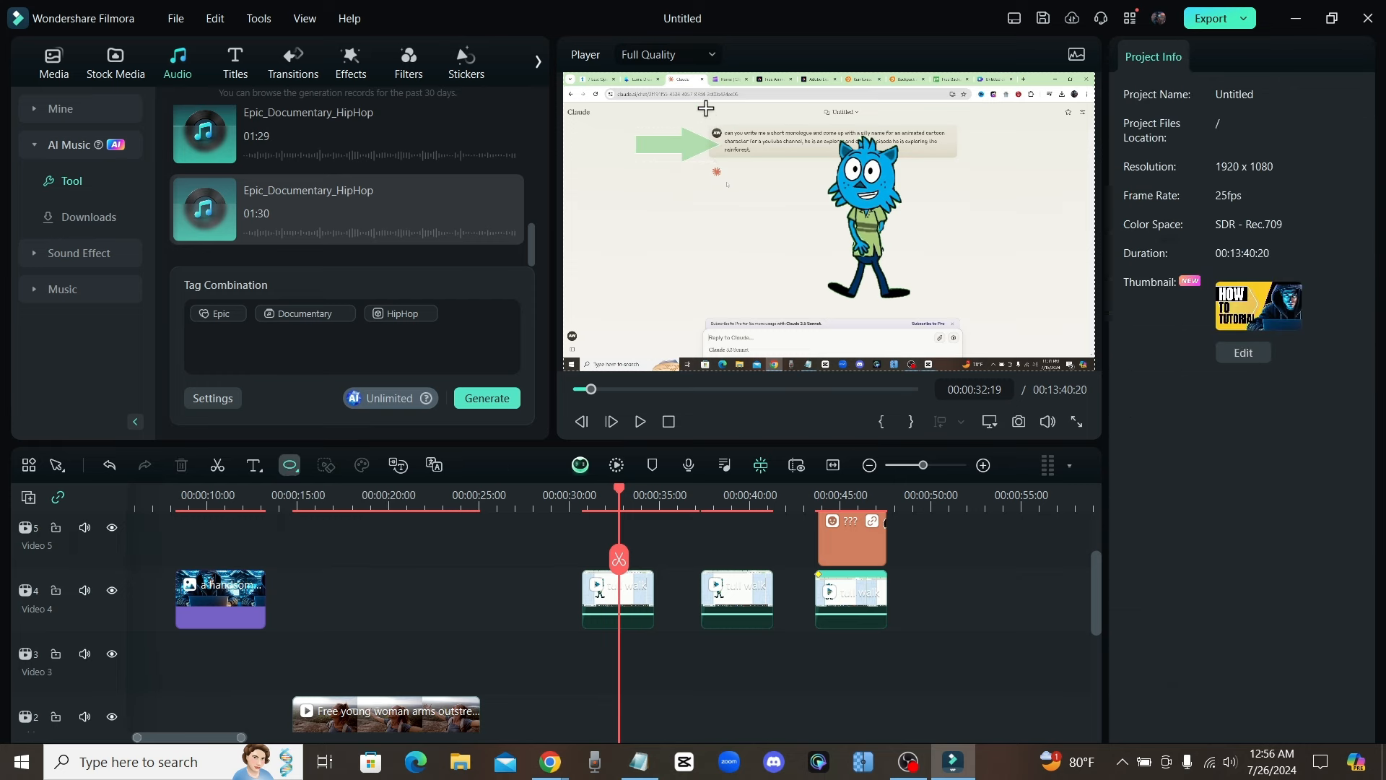
left_click_drag(715, 124, 987, 161)
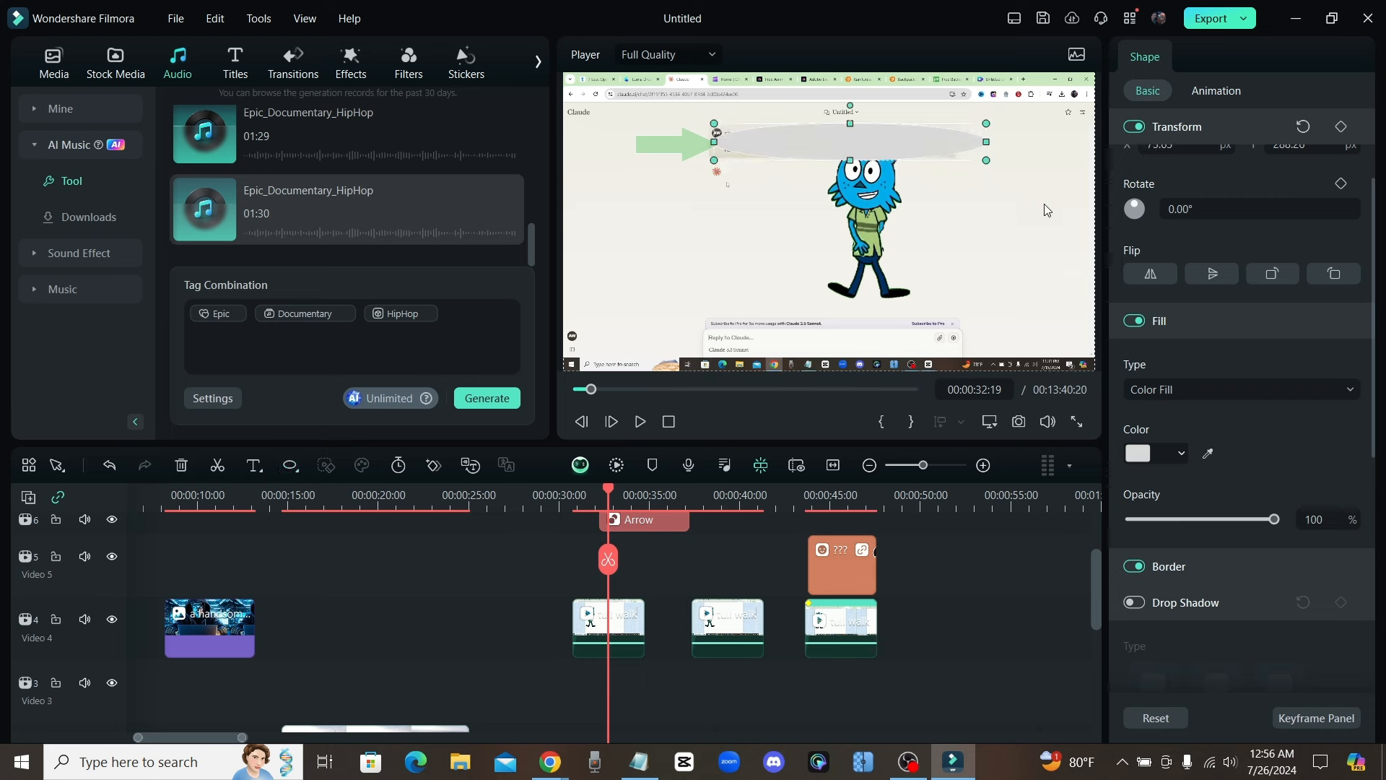
Fill the ellipse with light yellow-green at 42% opacity and centre it over the prompt text
left_click(1141, 455)
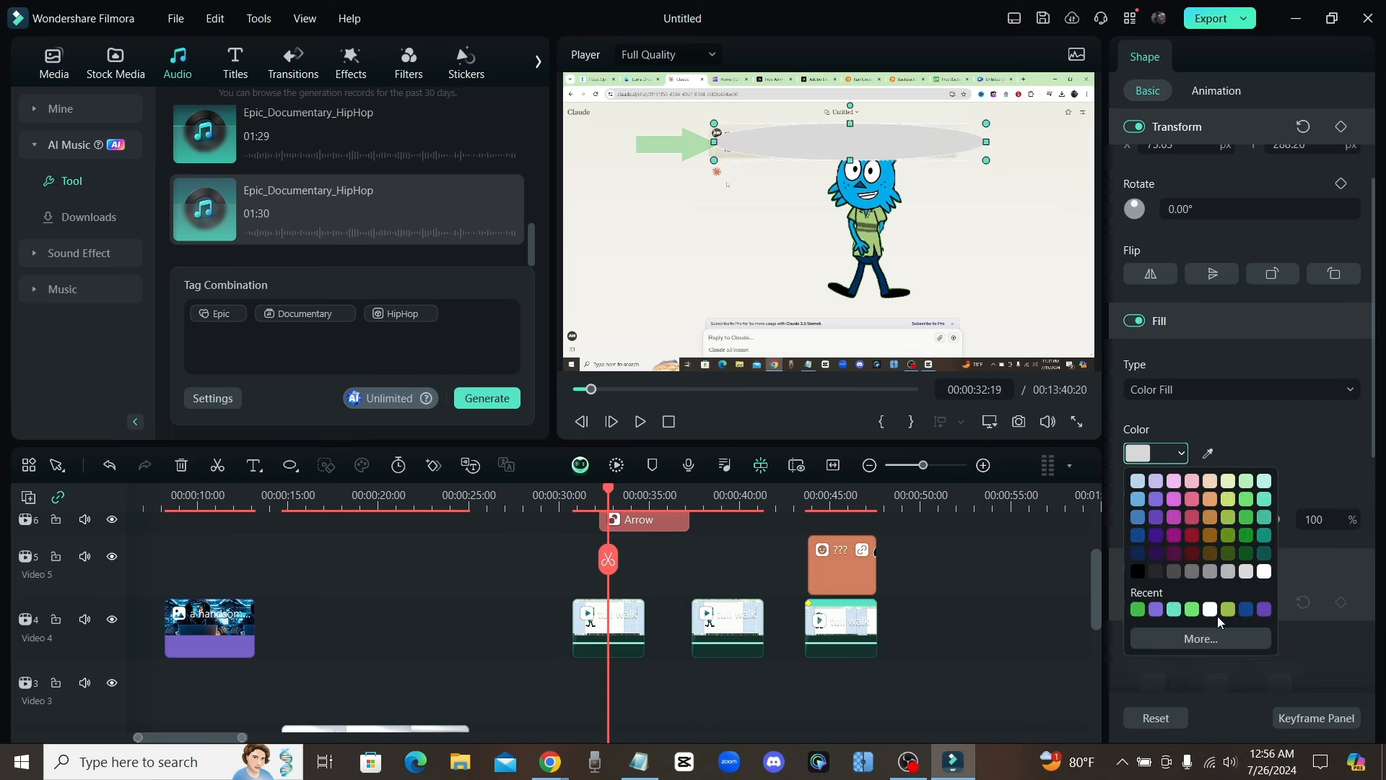
left_click(1228, 517)
left_click_drag(1228, 519, 1191, 520)
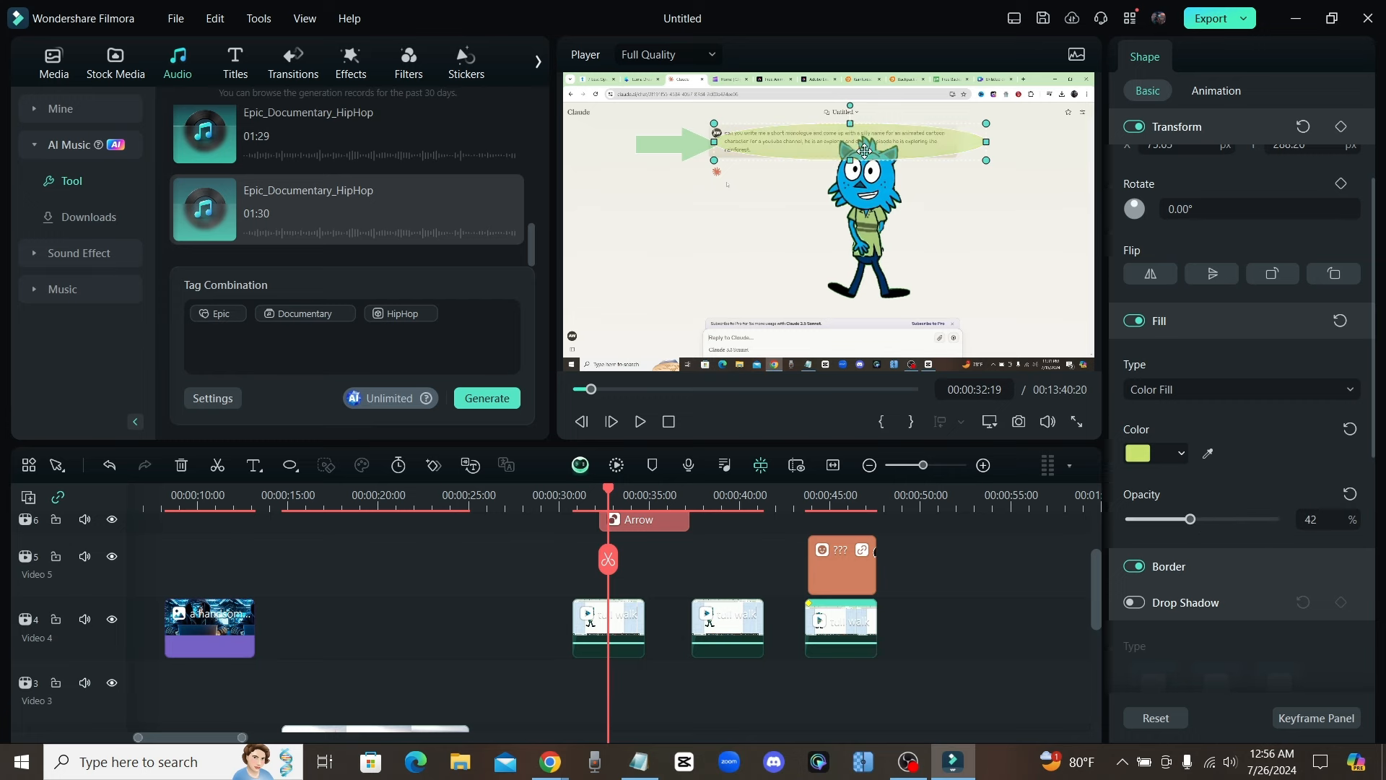
left_click_drag(860, 157, 839, 143)
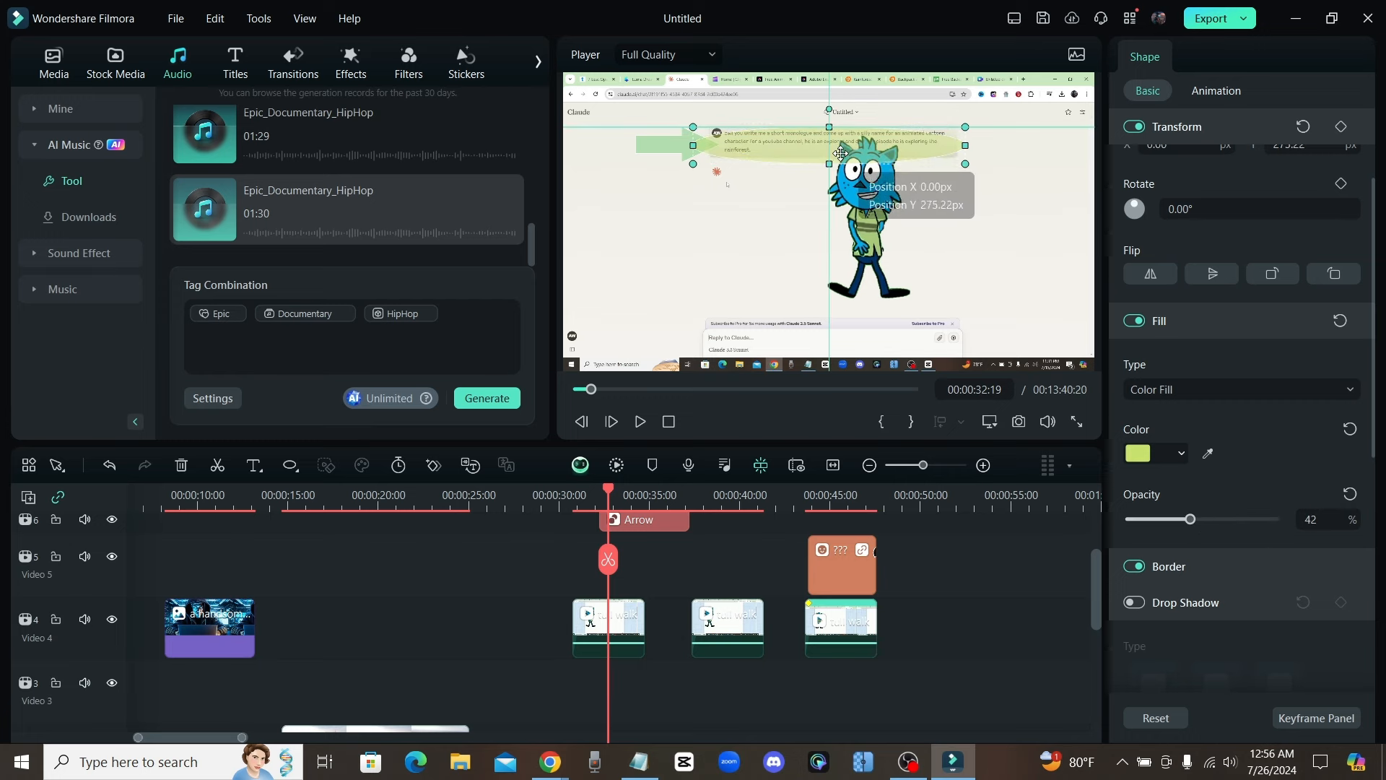
left_click(794, 181)
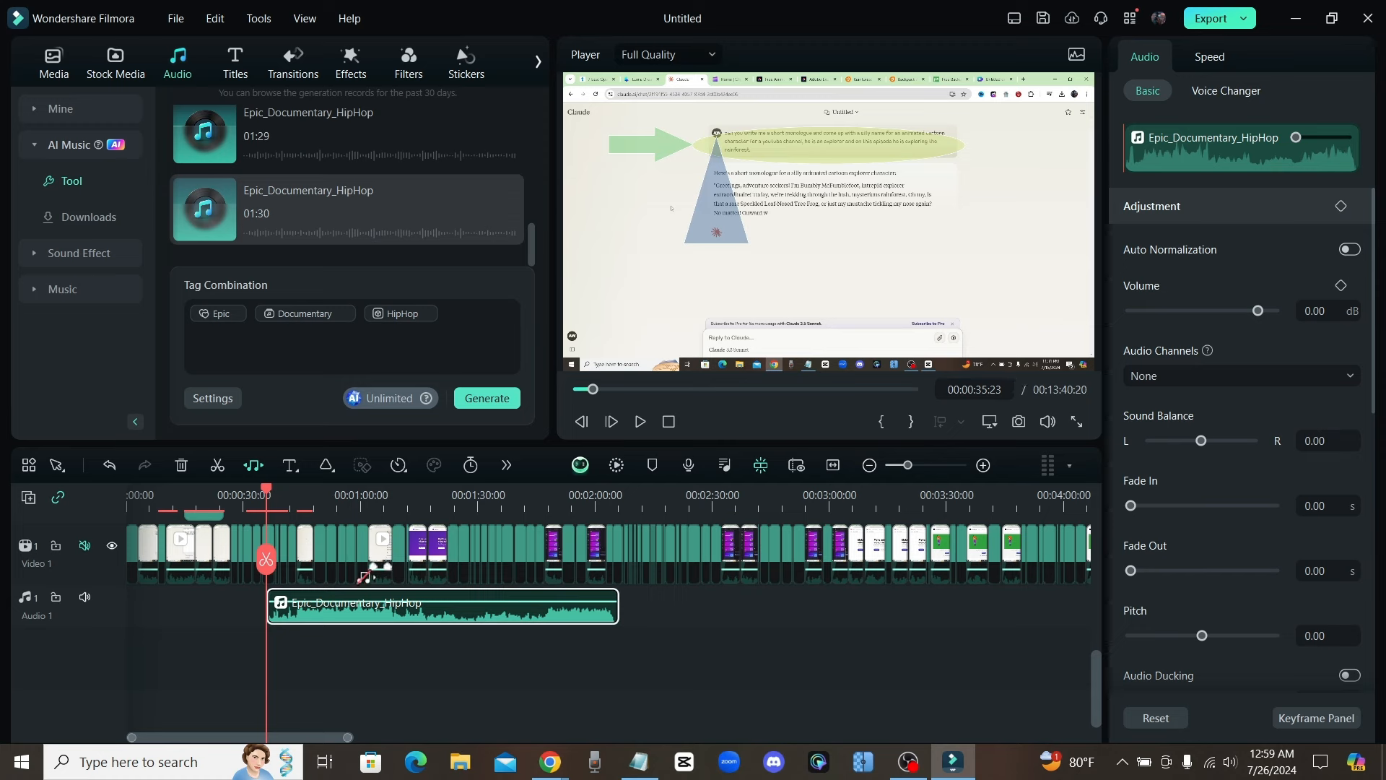
Preview the Epic_Documentary_HipHop music on Audio 1 from its start at about 36 seconds
left_click_drag(350, 599, 357, 679)
left_click_drag(436, 649, 283, 582)
left_click(634, 424)
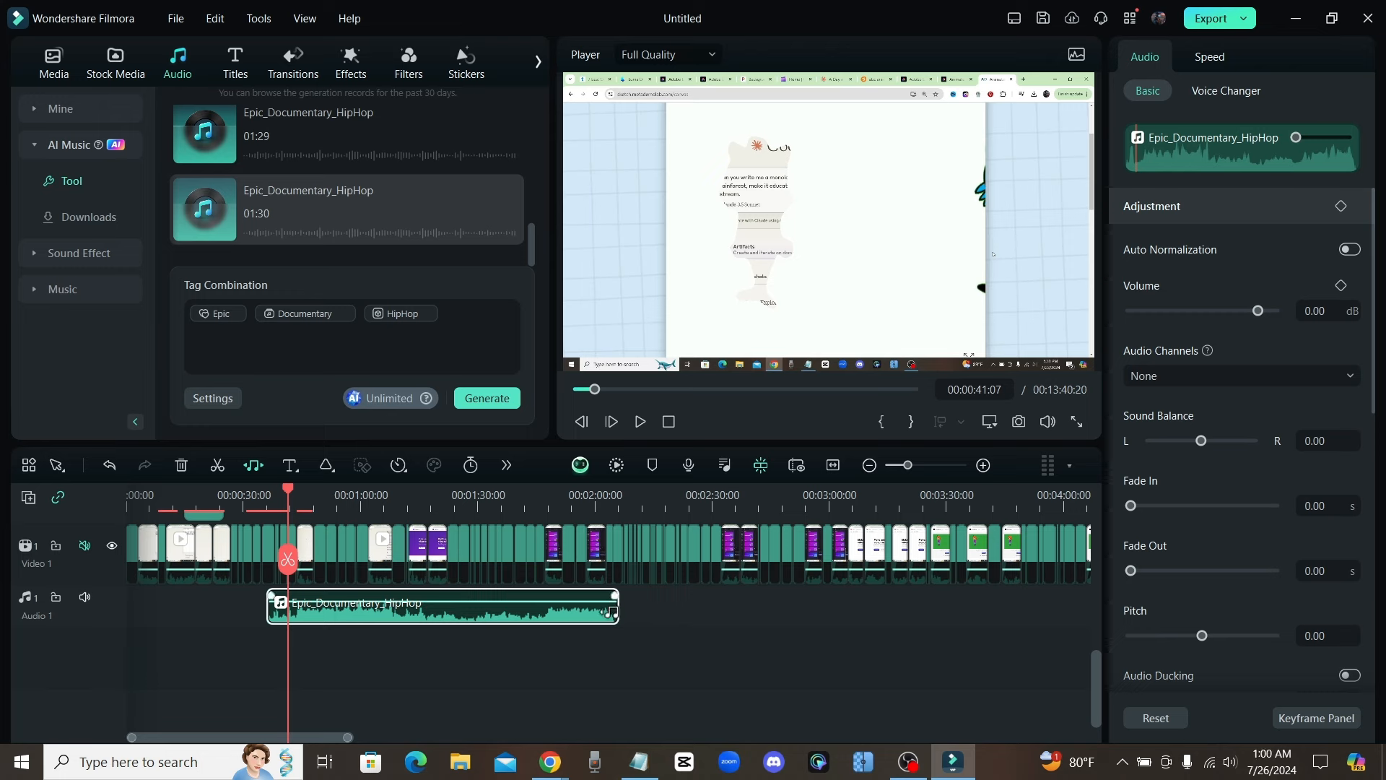
Stretch the Epic_Documentary_HipHop music with Audio Stretch to end at about 3:00 and preview it from about 2:04
left_click(254, 468)
left_click_drag(621, 605, 830, 604)
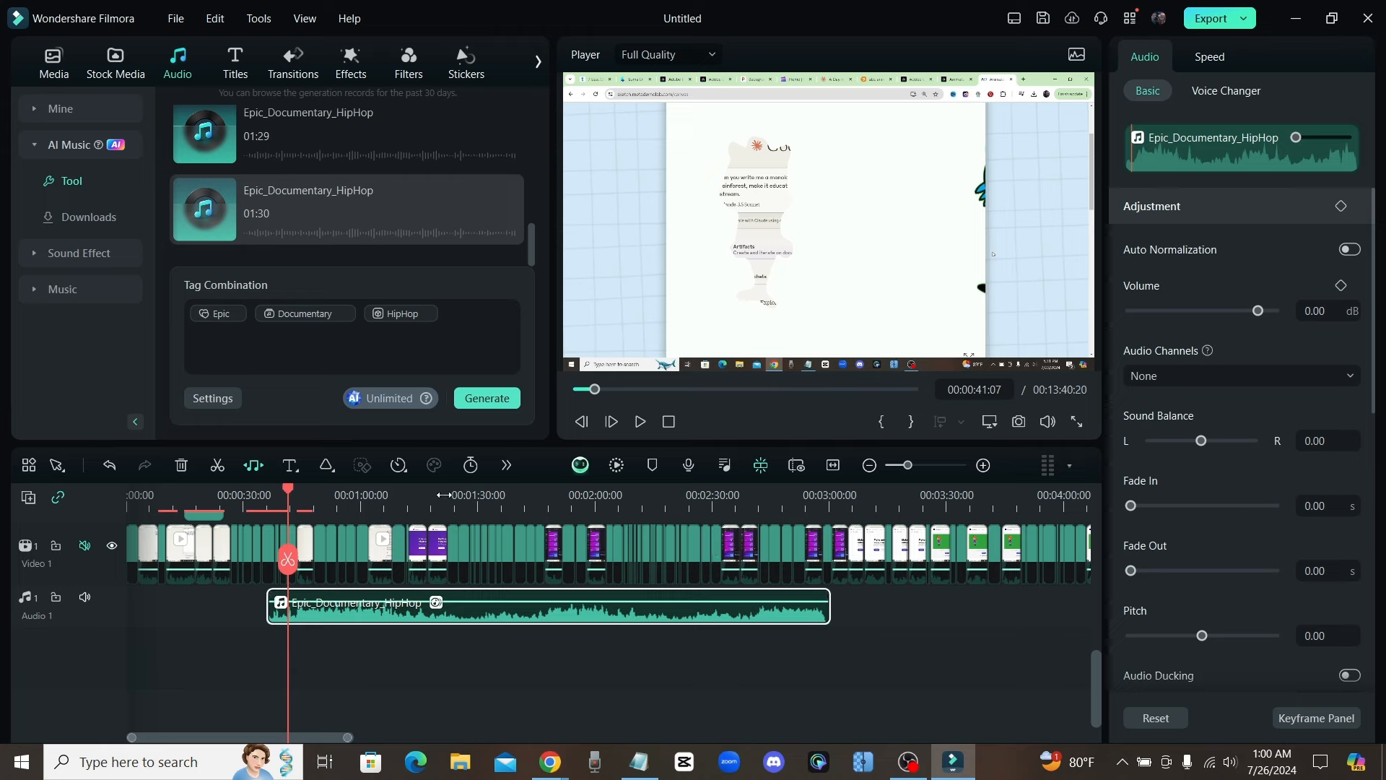
left_click(612, 495)
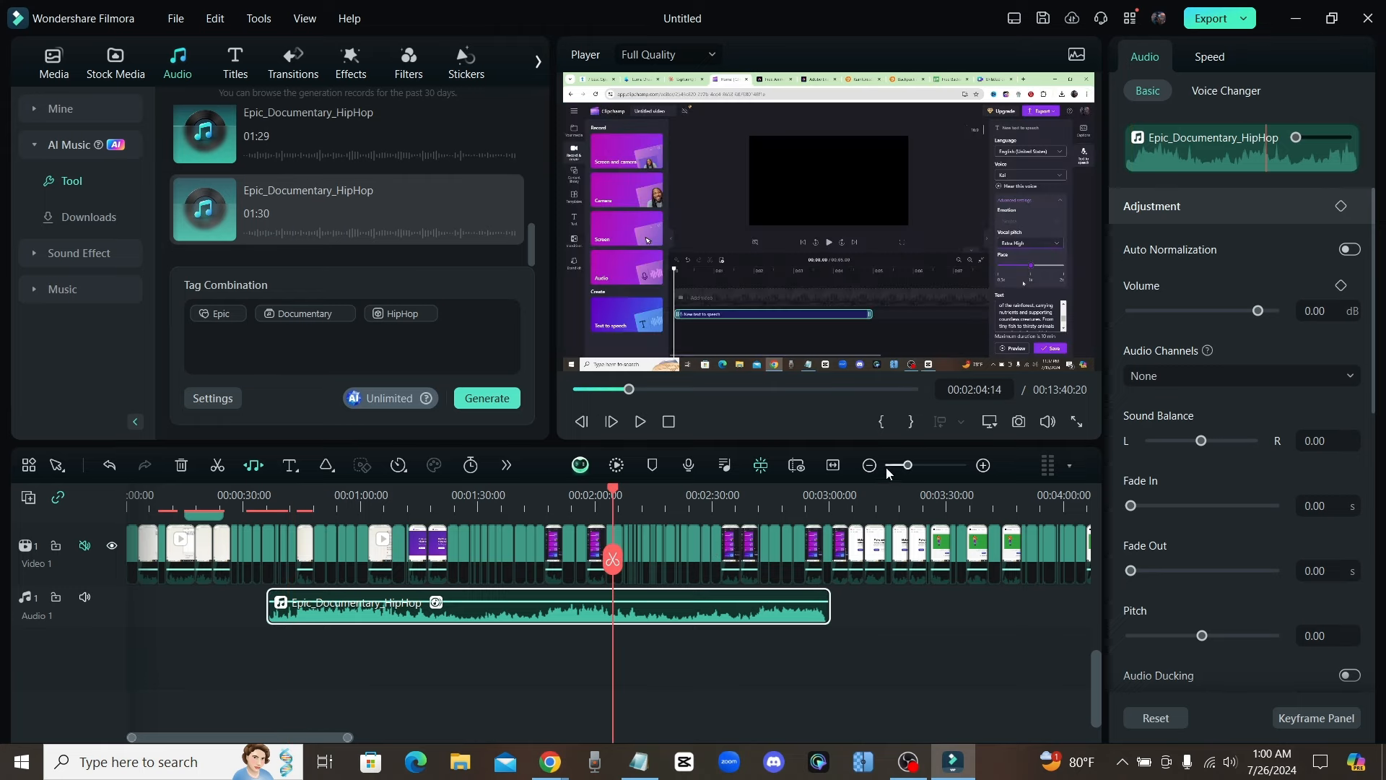
left_click(638, 423)
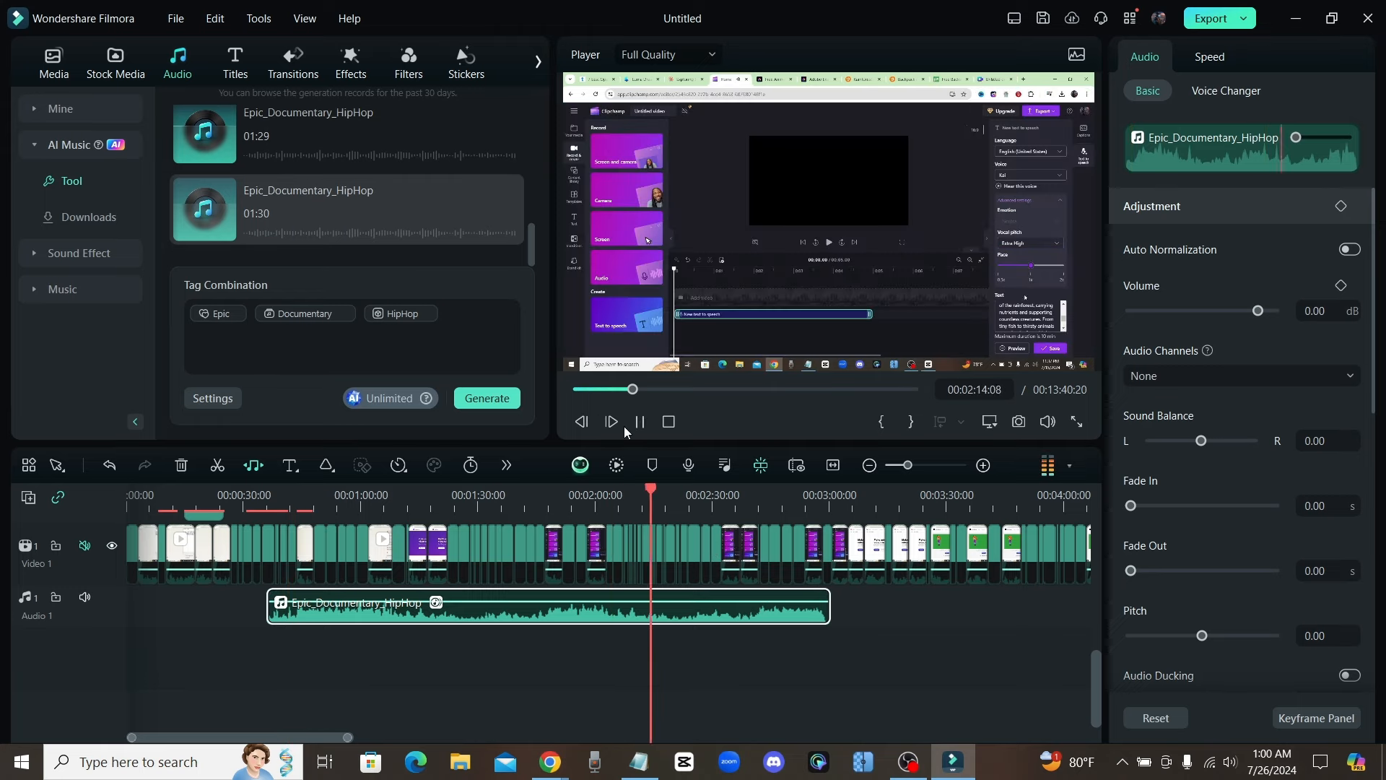
key("space")
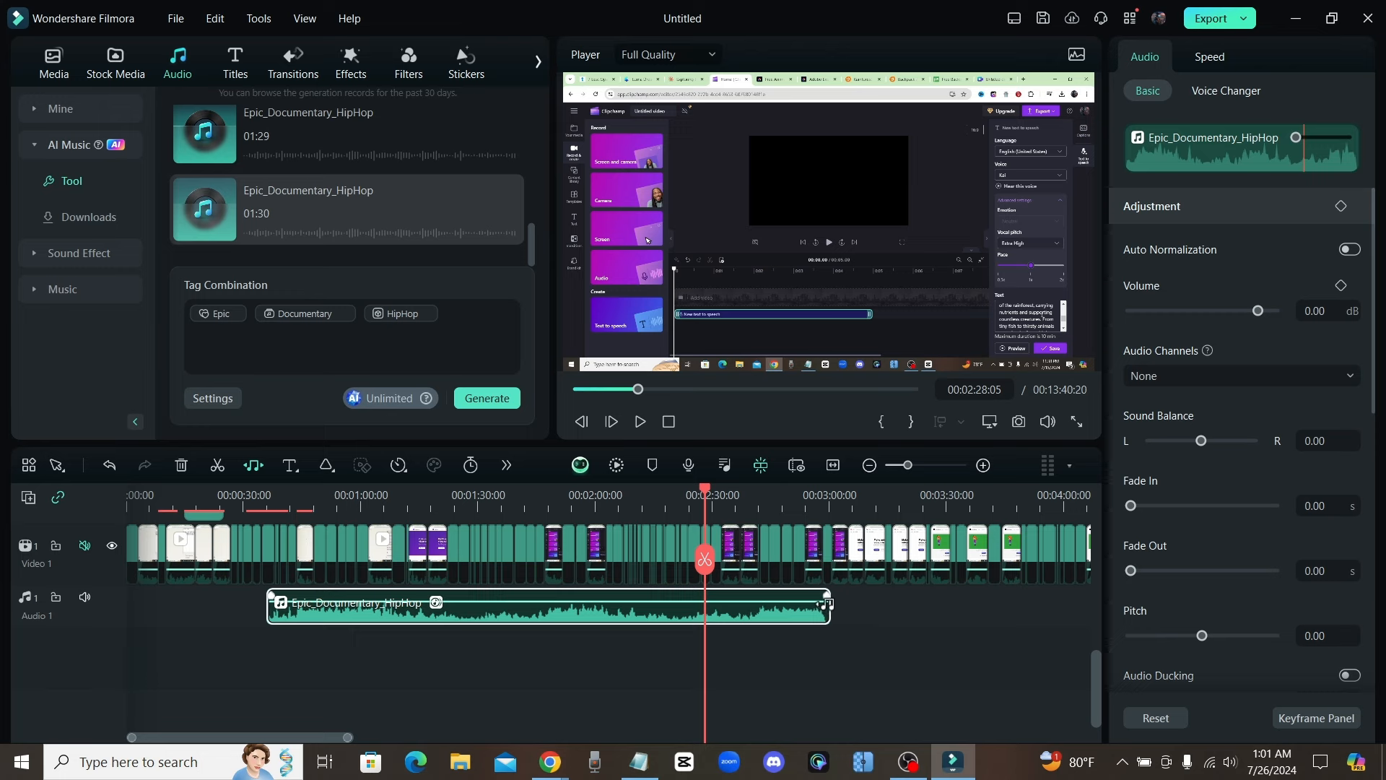
Extend the Epic_Documentary_HipHop music with Audio Stretch so that it ends at about 3:25
left_click_drag(829, 601, 829, 603)
left_click(252, 465)
left_click_drag(829, 603, 926, 605)
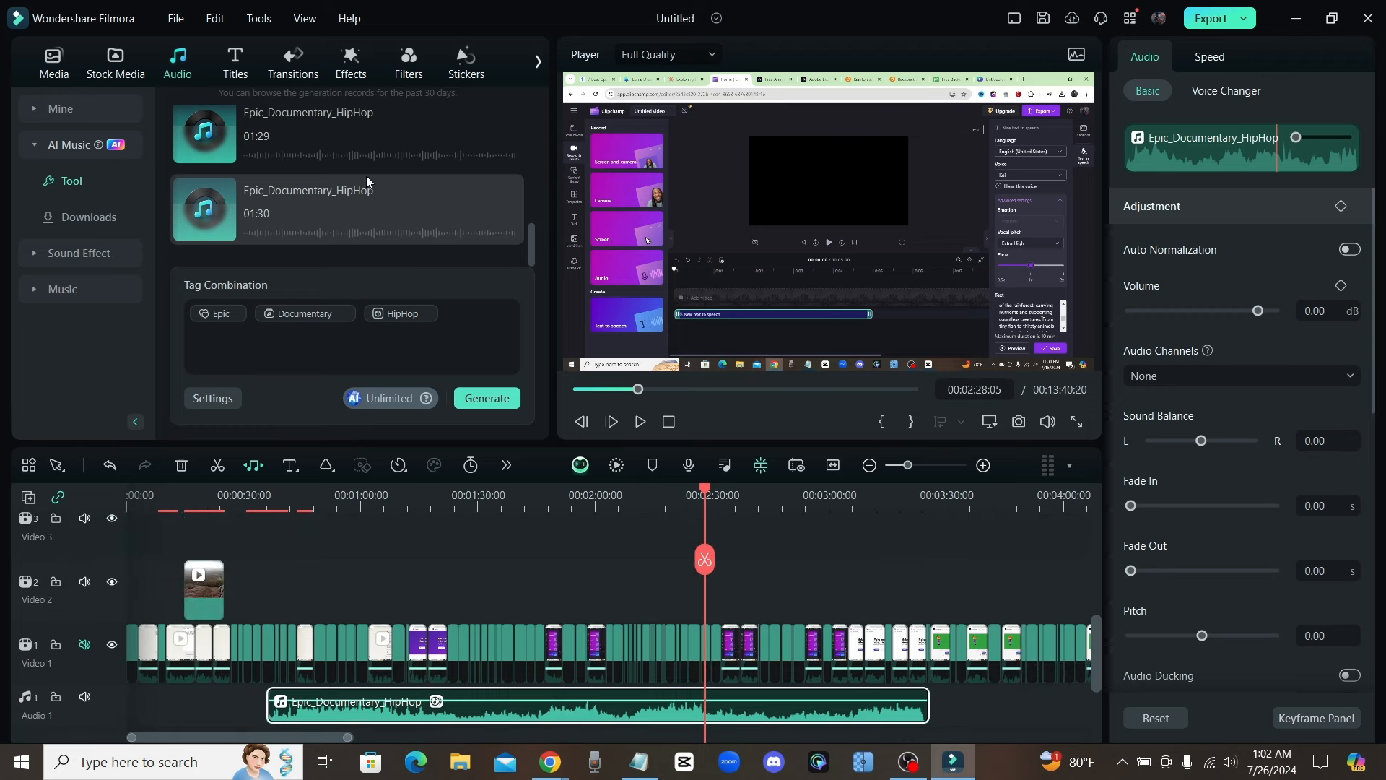
Open the Speech-to-Text parameter settings for the timeline audio
left_click(260, 19)
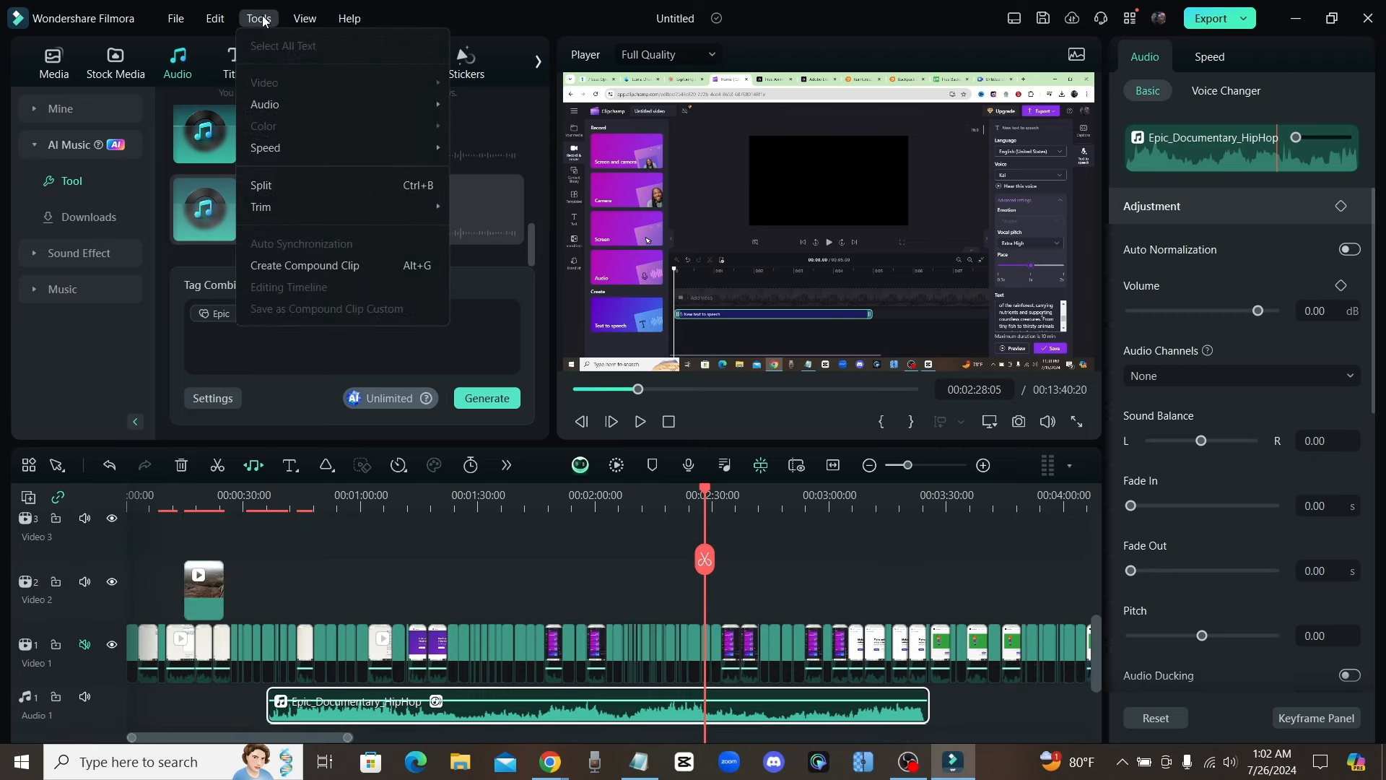
mouse_move(375, 105)
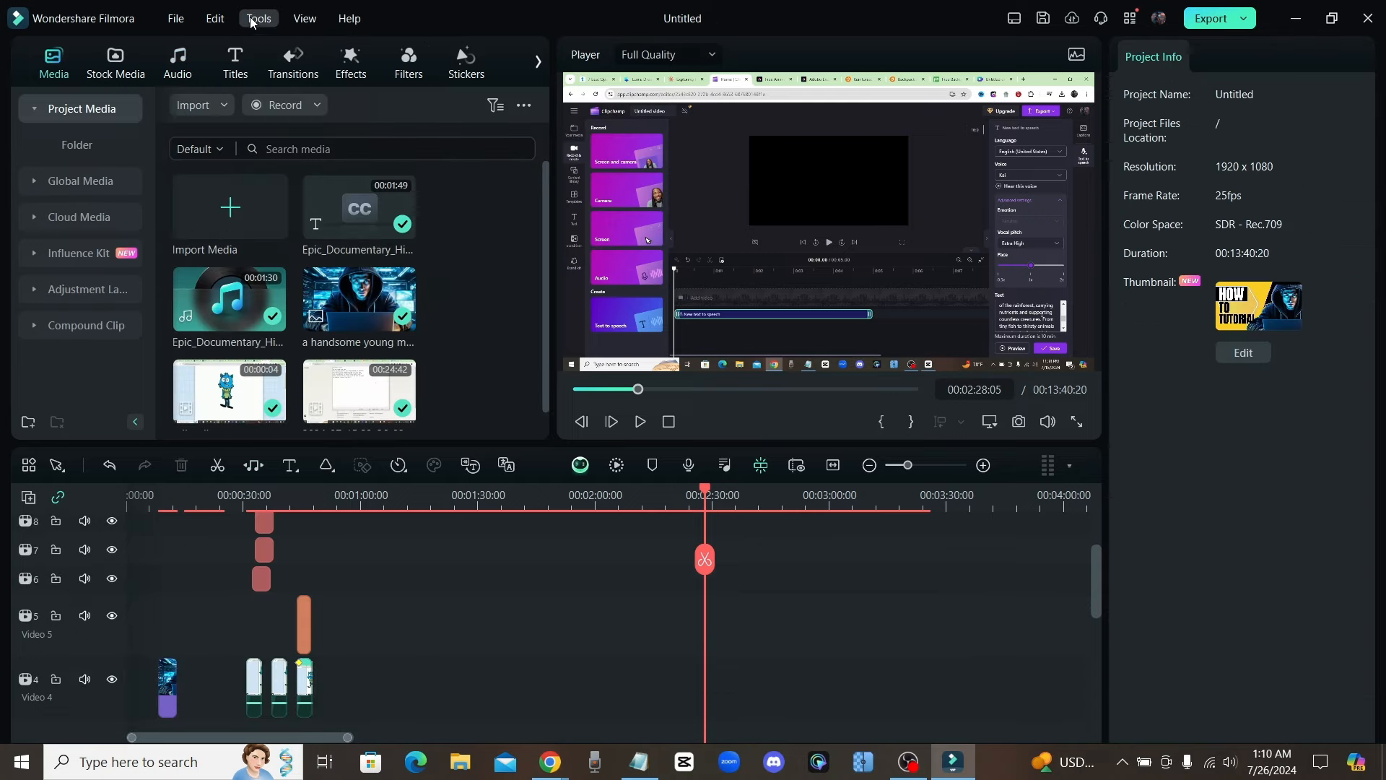
left_click(256, 18)
mouse_move(346, 104)
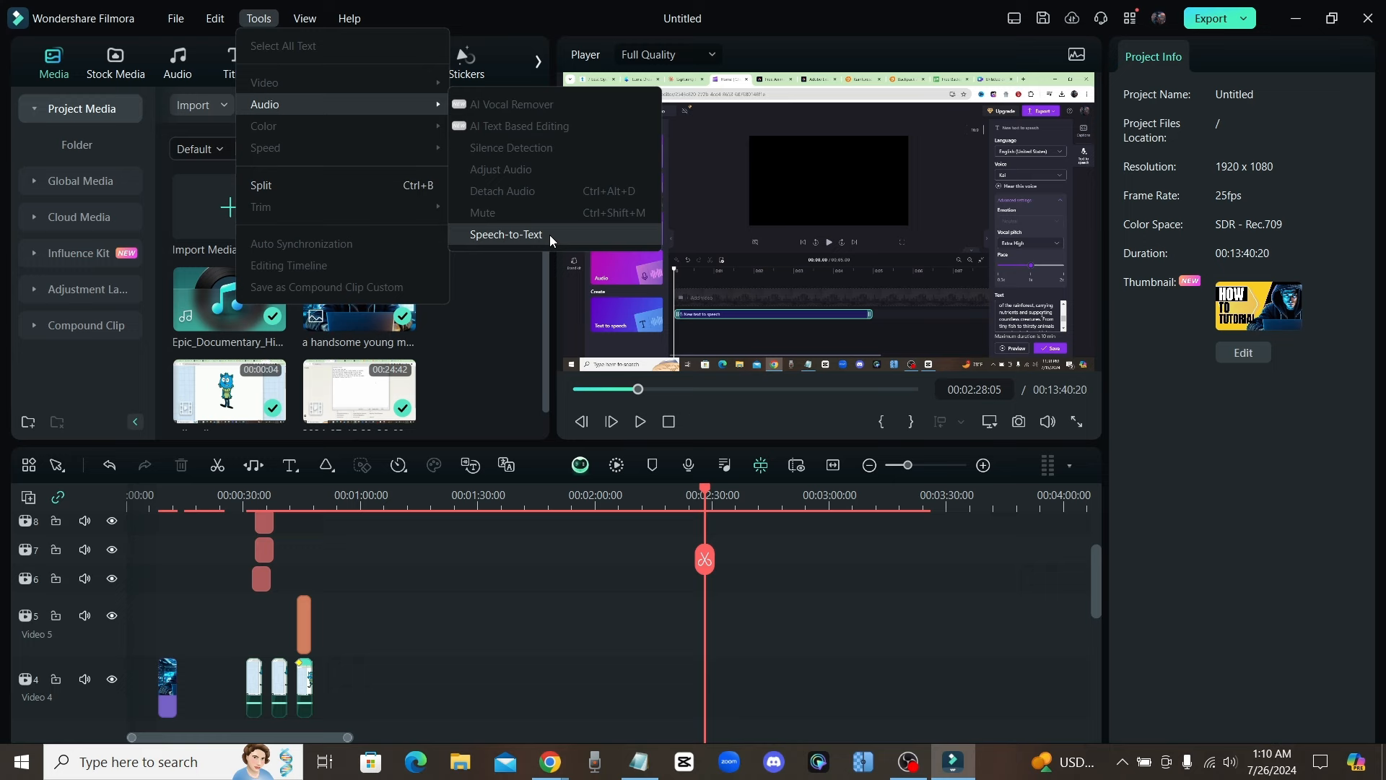
left_click(595, 235)
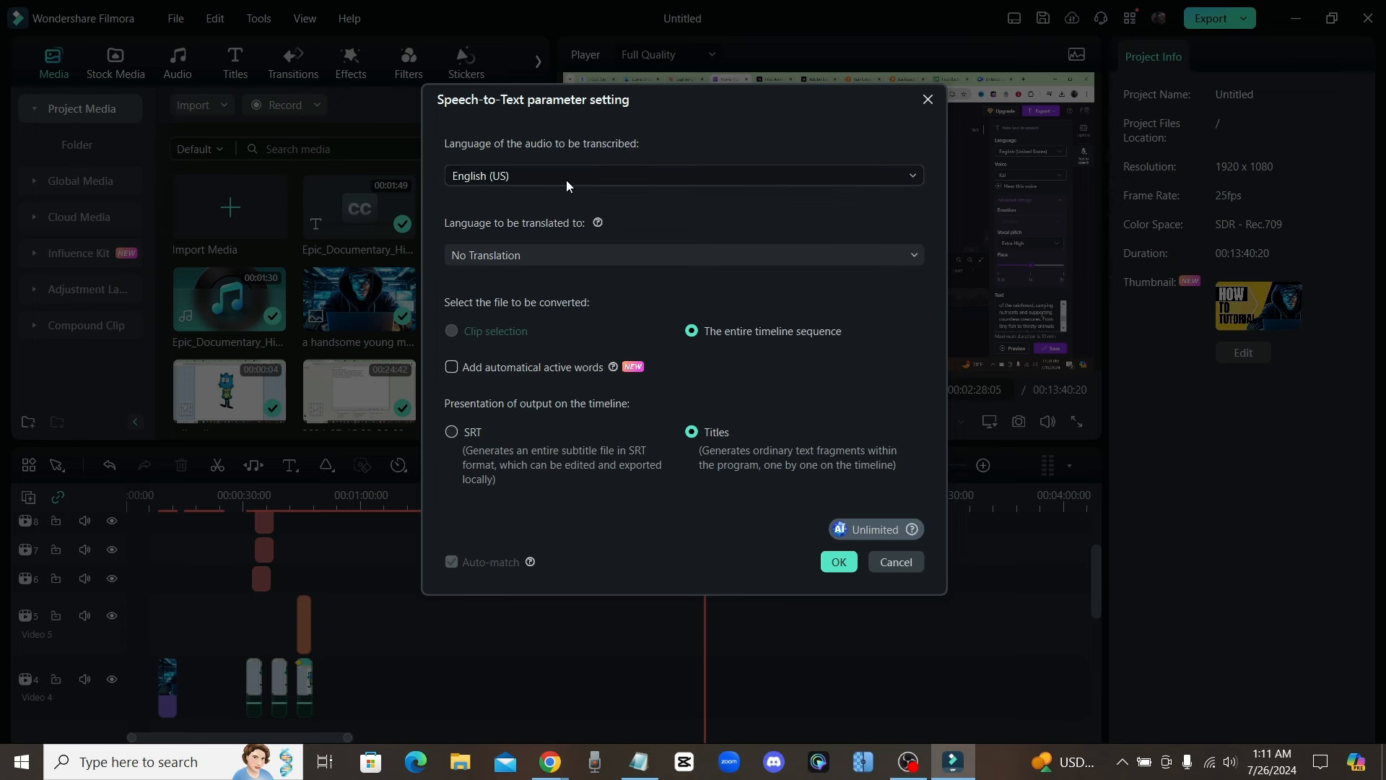
Examine which languages the transcription can be translated to, keeping No Translation selected
left_click(462, 262)
left_click(497, 222)
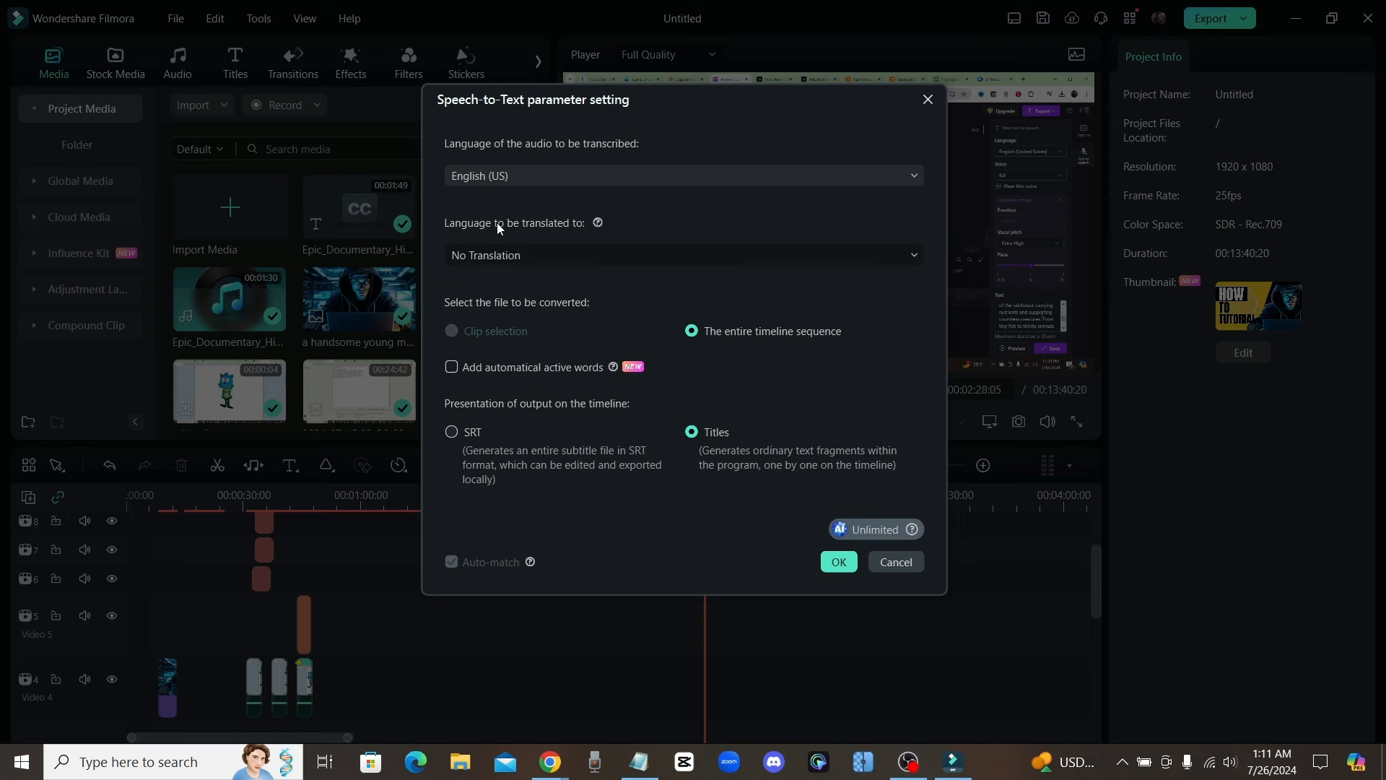
left_click(534, 257)
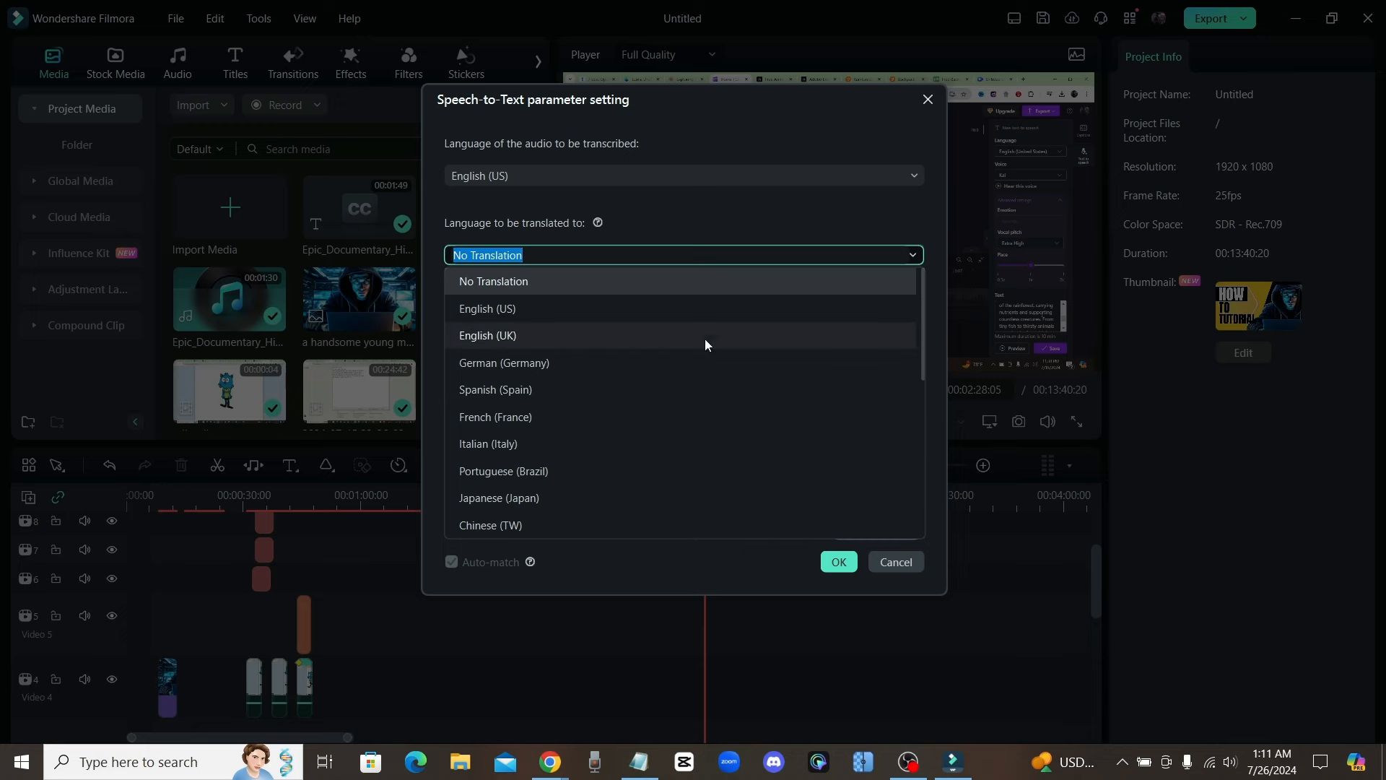
left_click(669, 192)
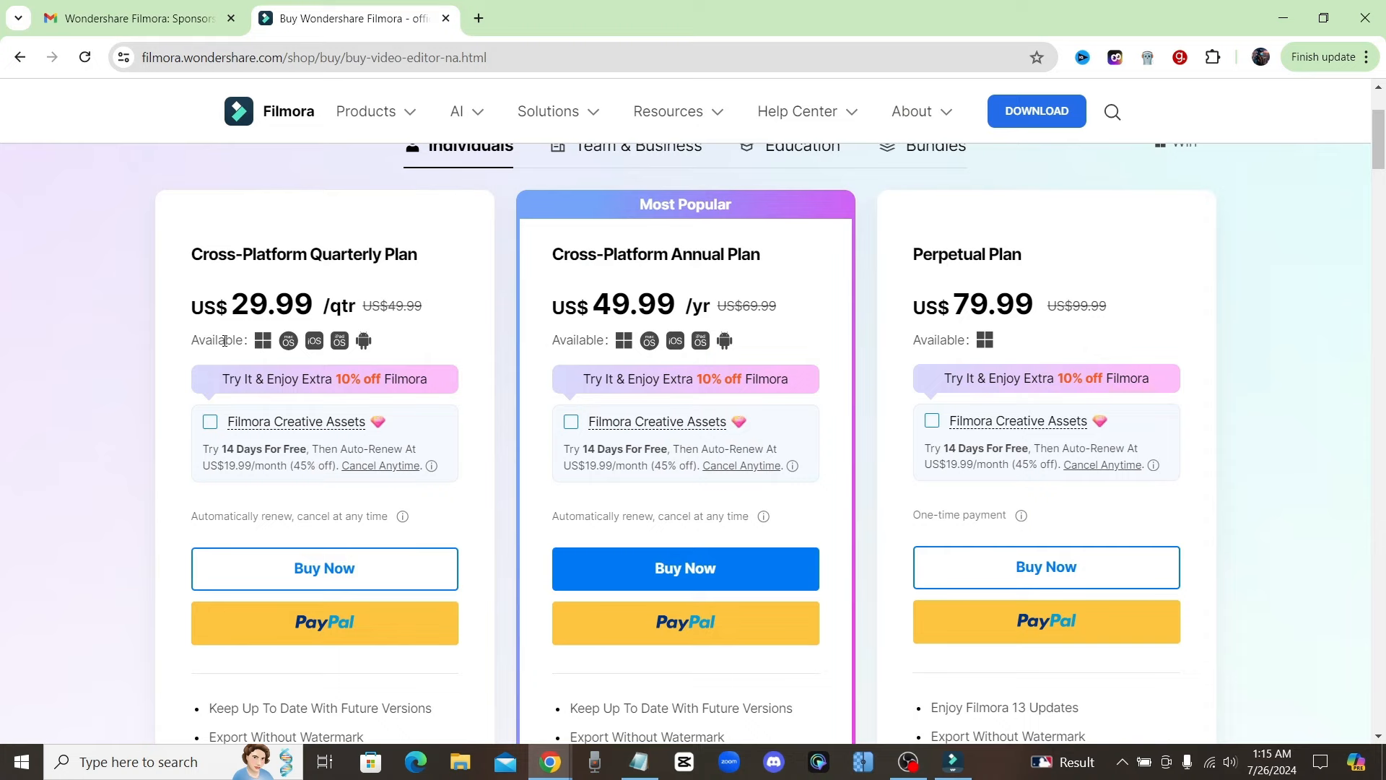
Compare the Free Edition with the Quarterly, Annual and Perpetual plans on the Filmora pricing page in the browser
scroll(169, 377, "down", 10)
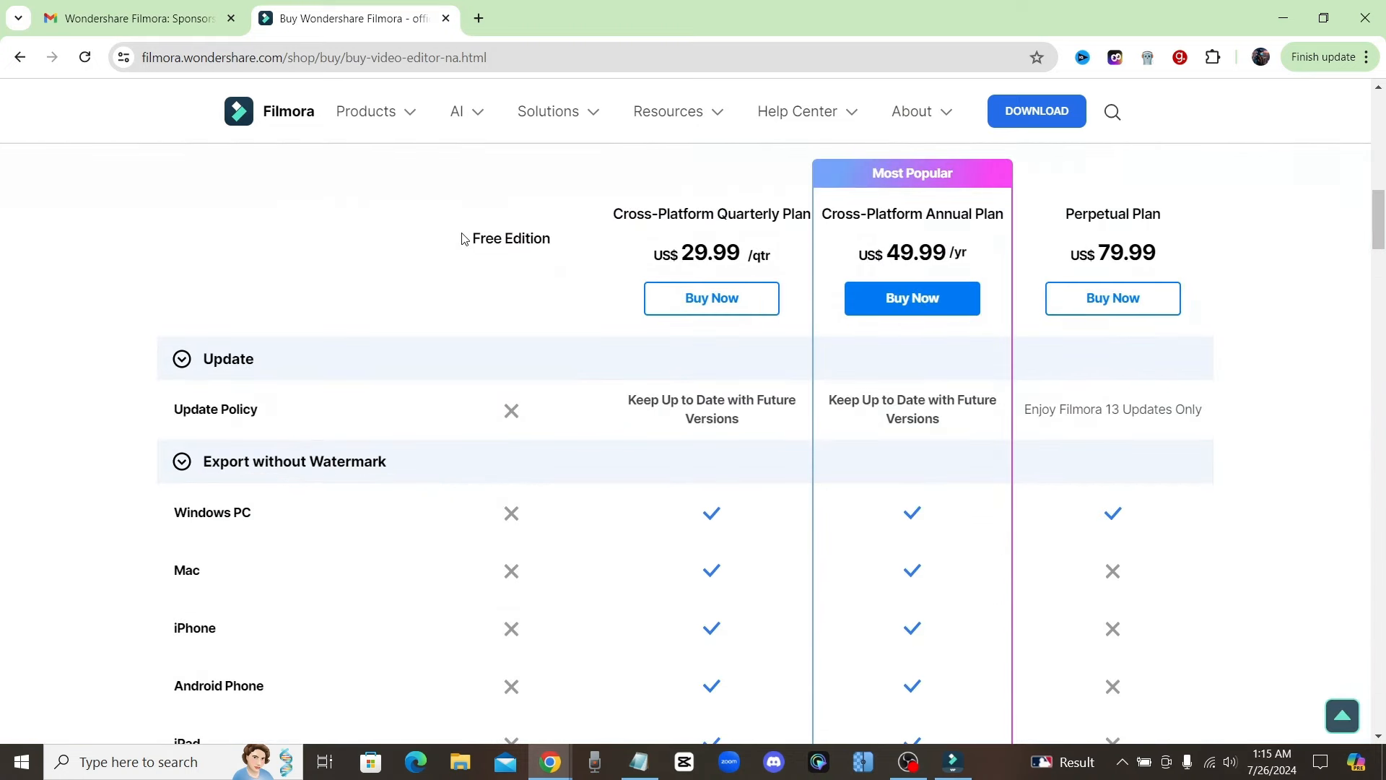
left_click_drag(459, 241, 582, 231)
left_click(746, 221)
scroll(913, 236, "up", 10)
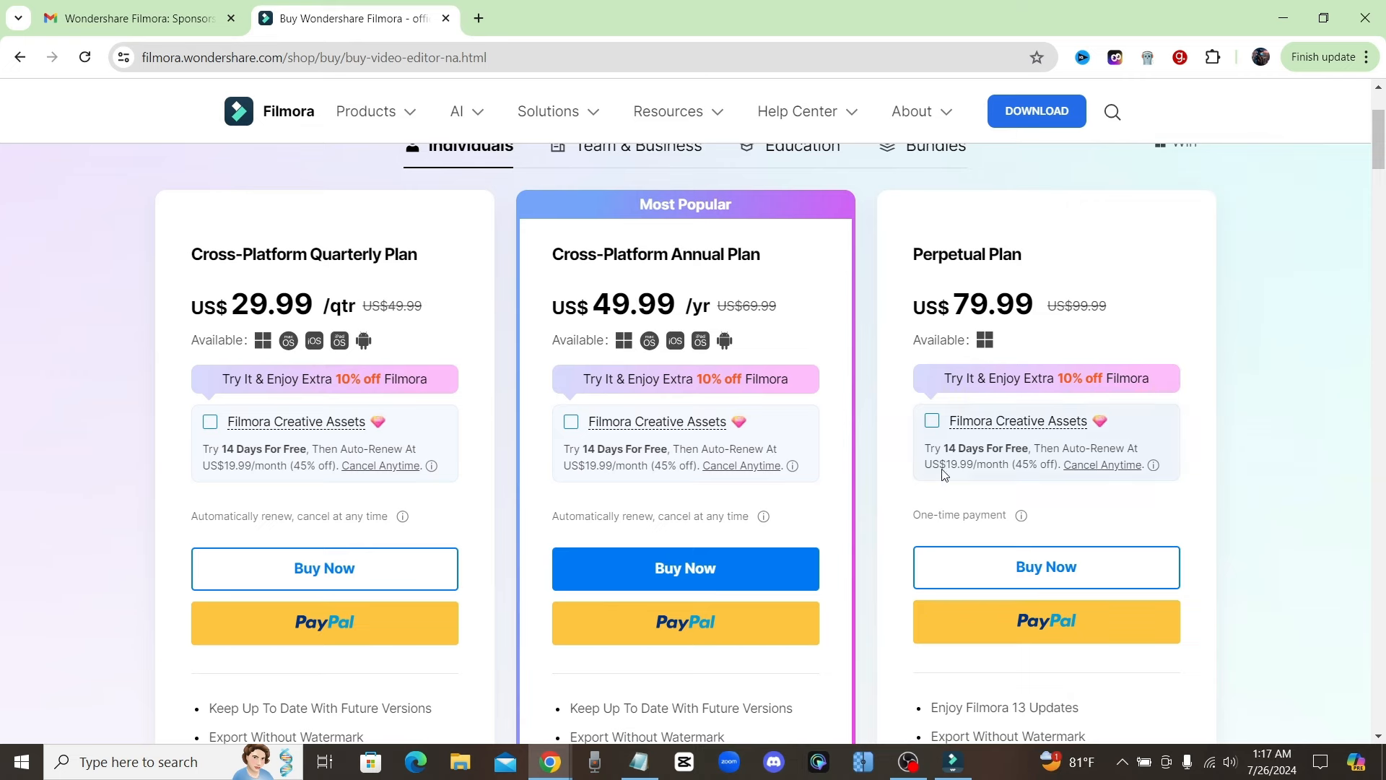
mouse_move(953, 426)
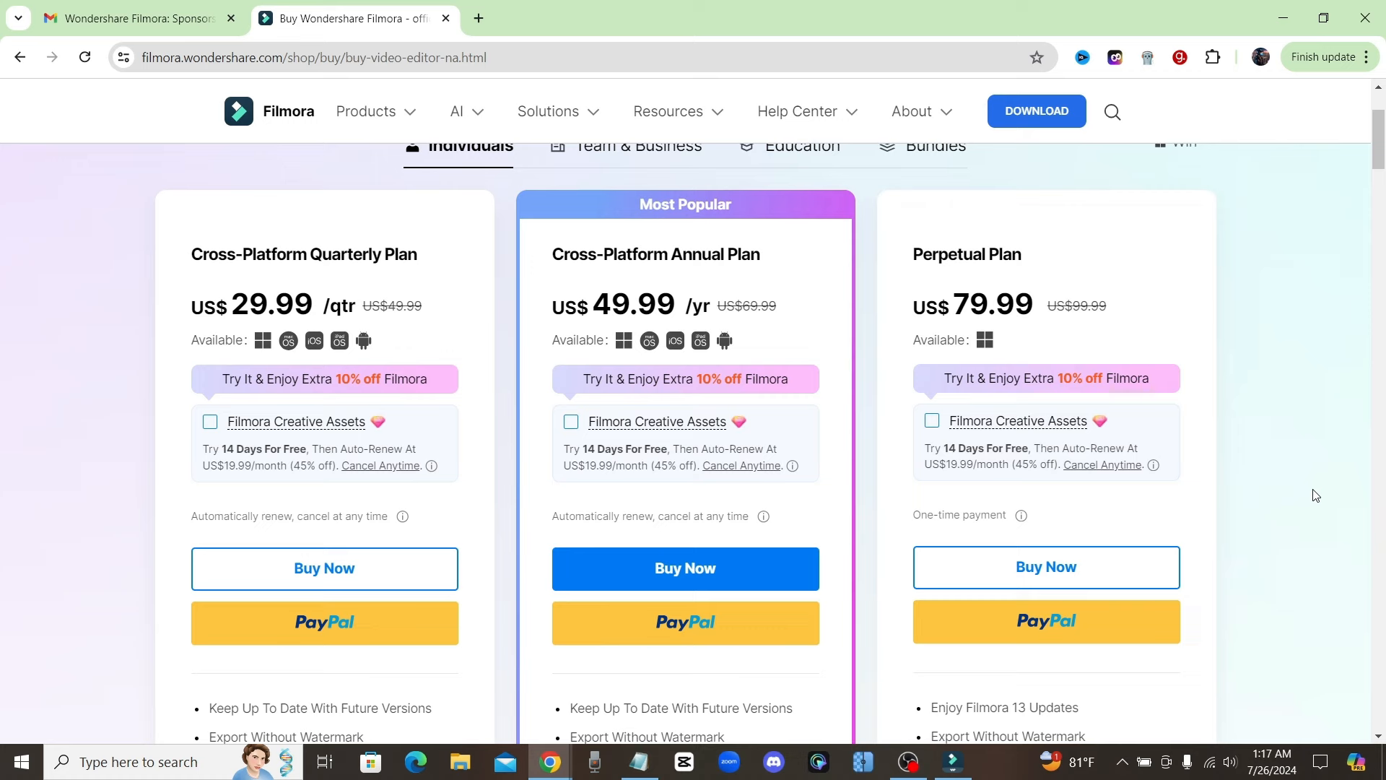